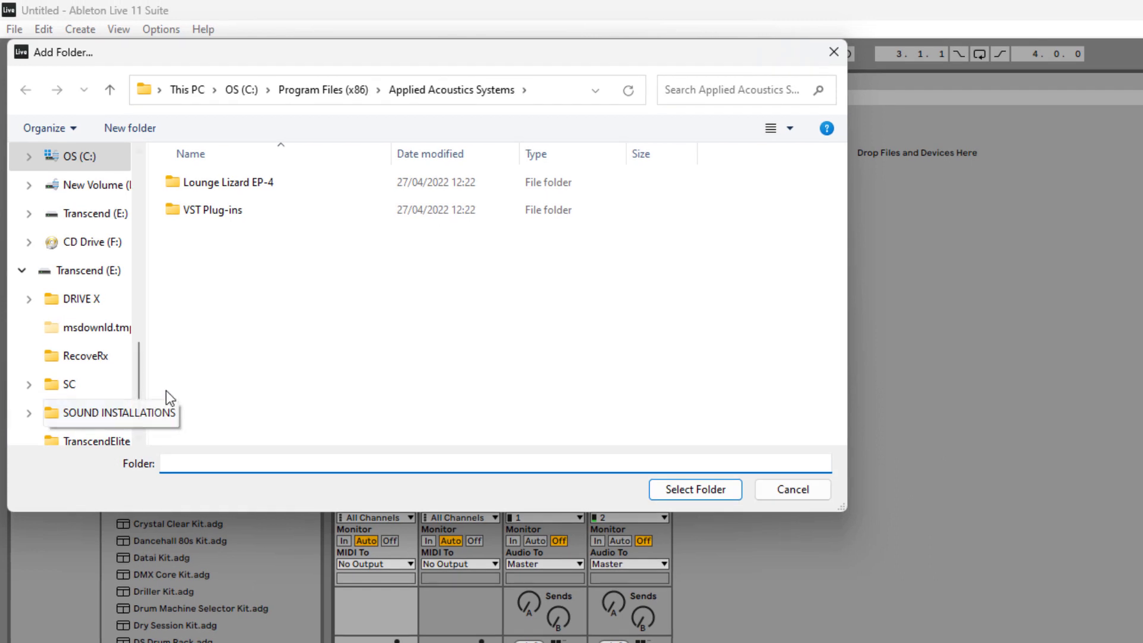
drag(389, 57, 652, 130)
scroll(354, 352, up, 5)
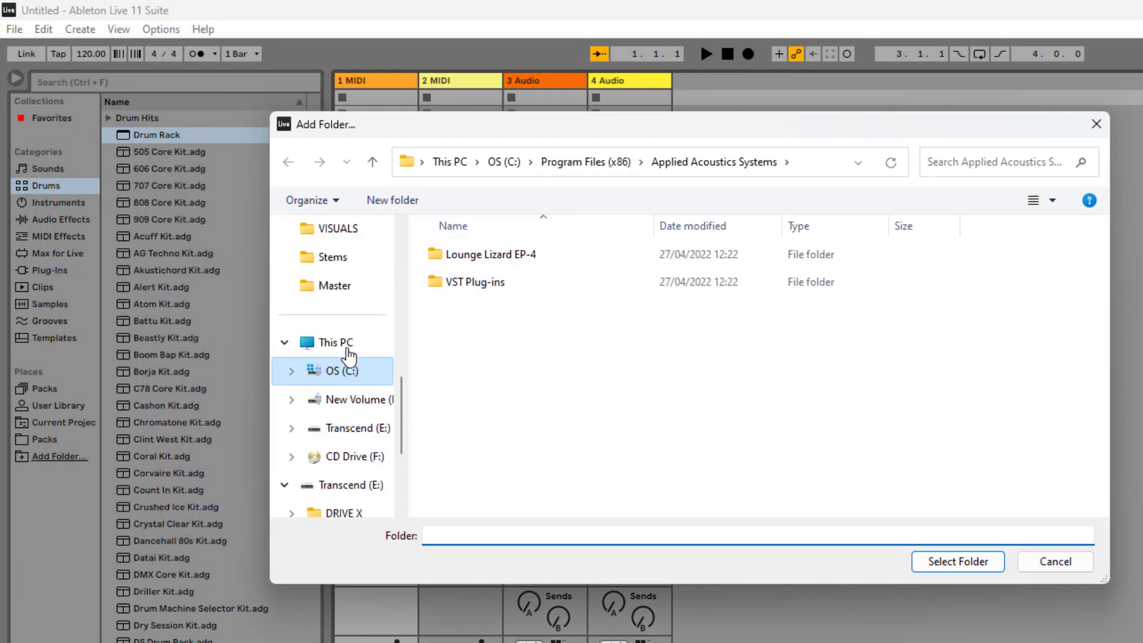
scroll(349, 359, down, 4)
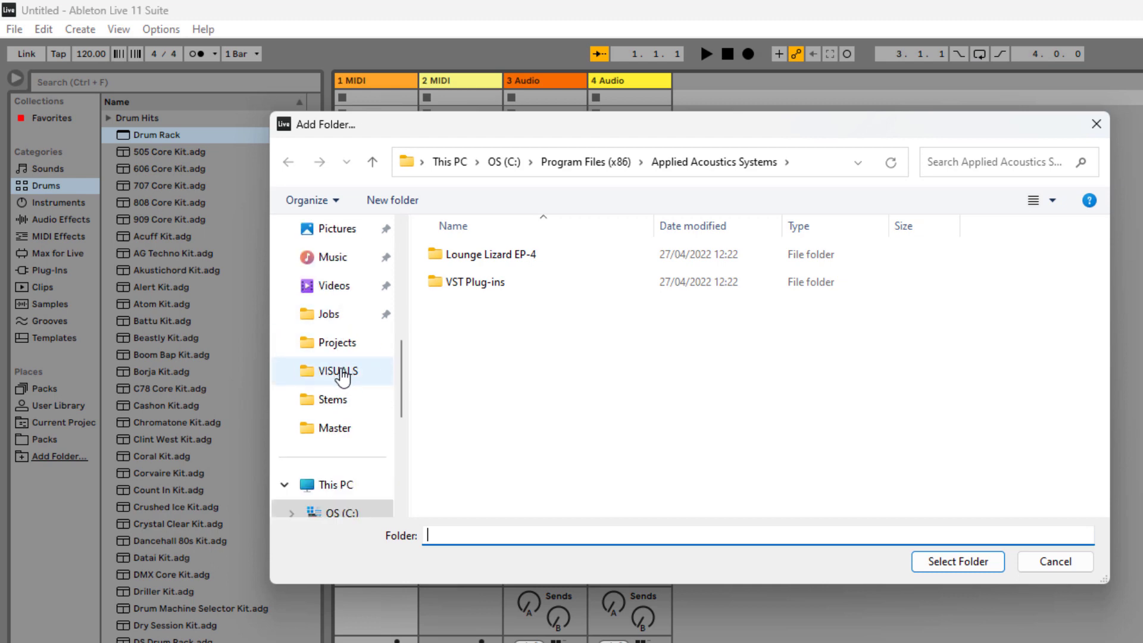
key(Escape)
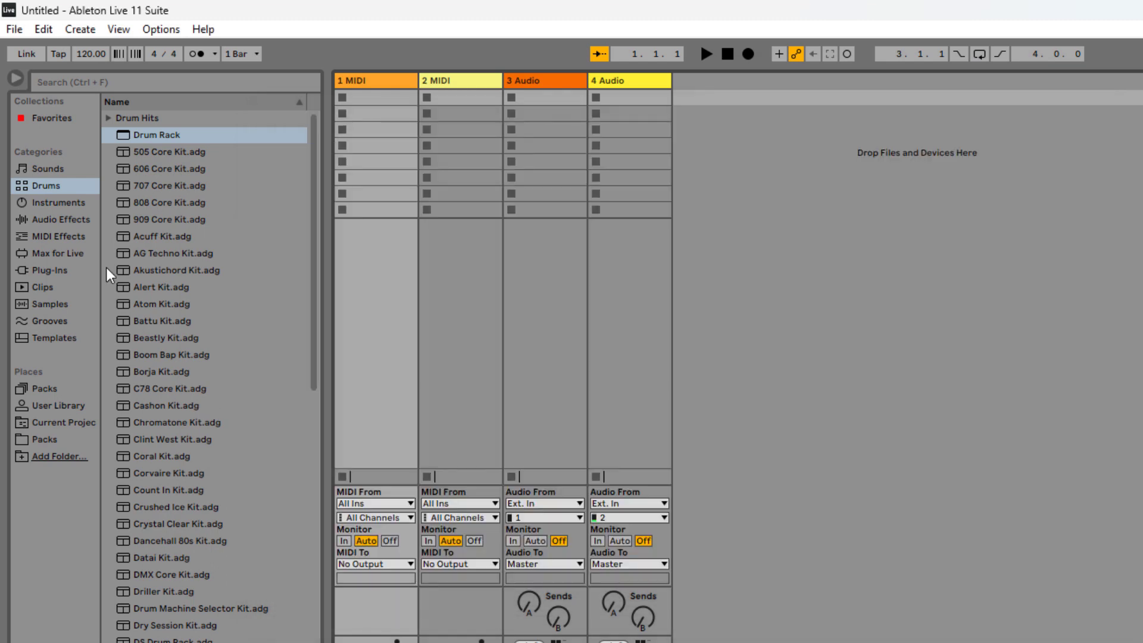
Step: Show the added Packs sample folder under Places and look through its drum and percussion subfolders
click(47, 441)
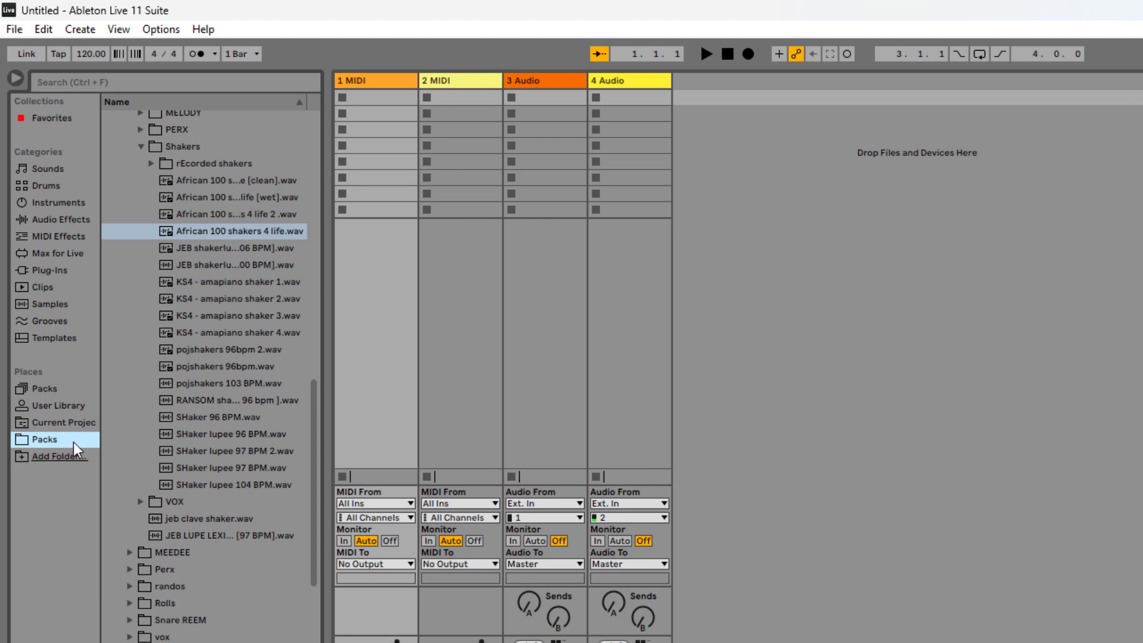
scroll(157, 387, up, 8)
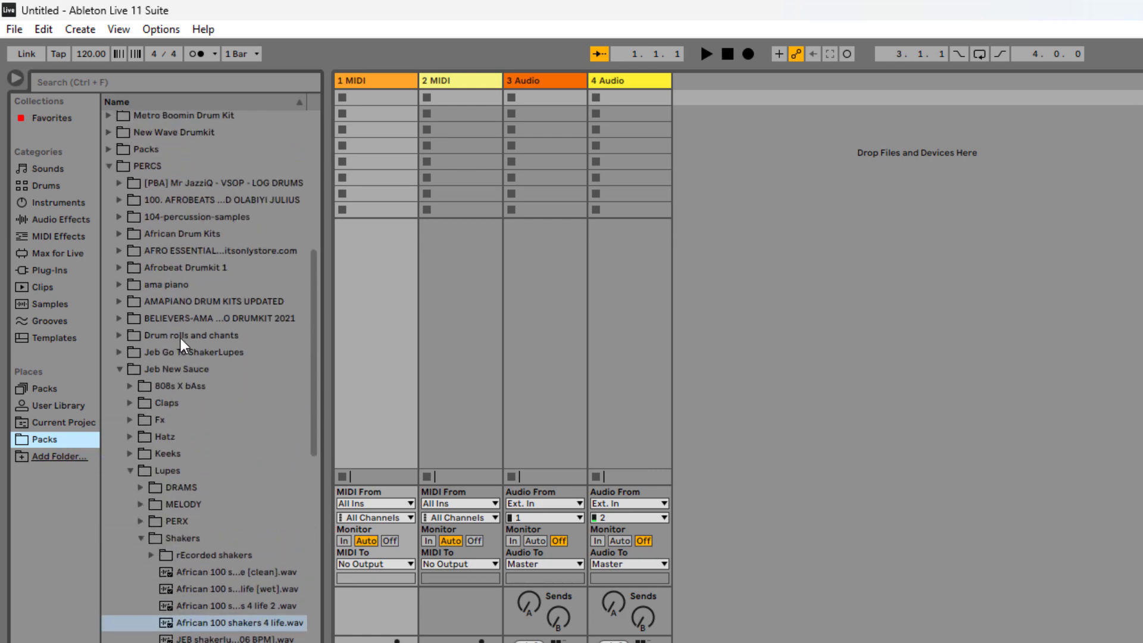
scroll(180, 338, up, 1)
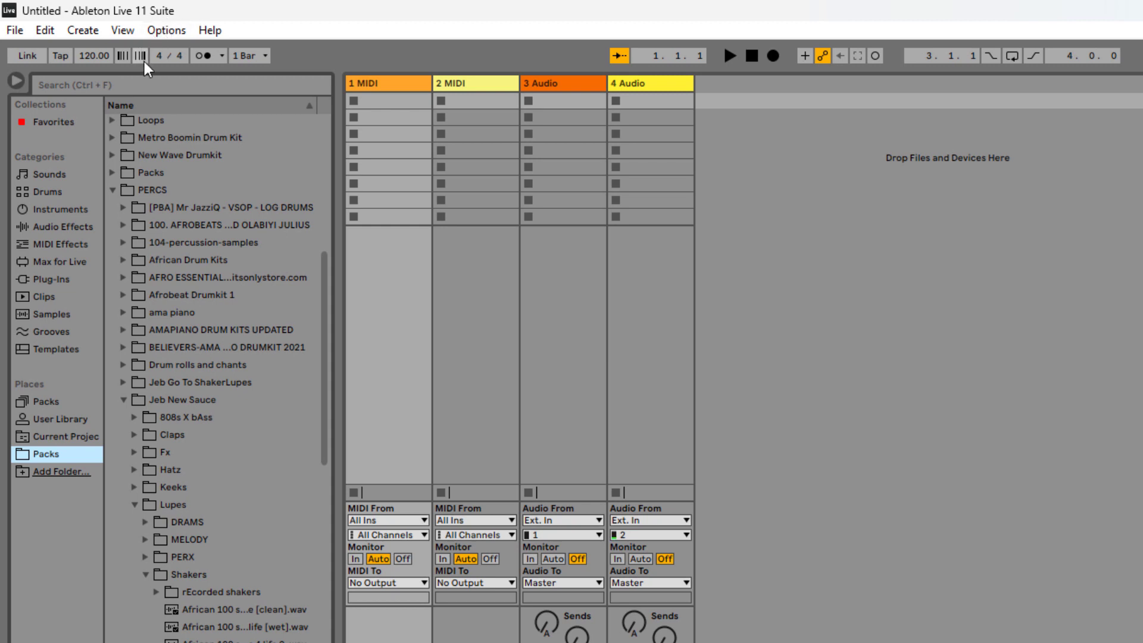
Step: Set the project tempo to 100 BPM
click(94, 55)
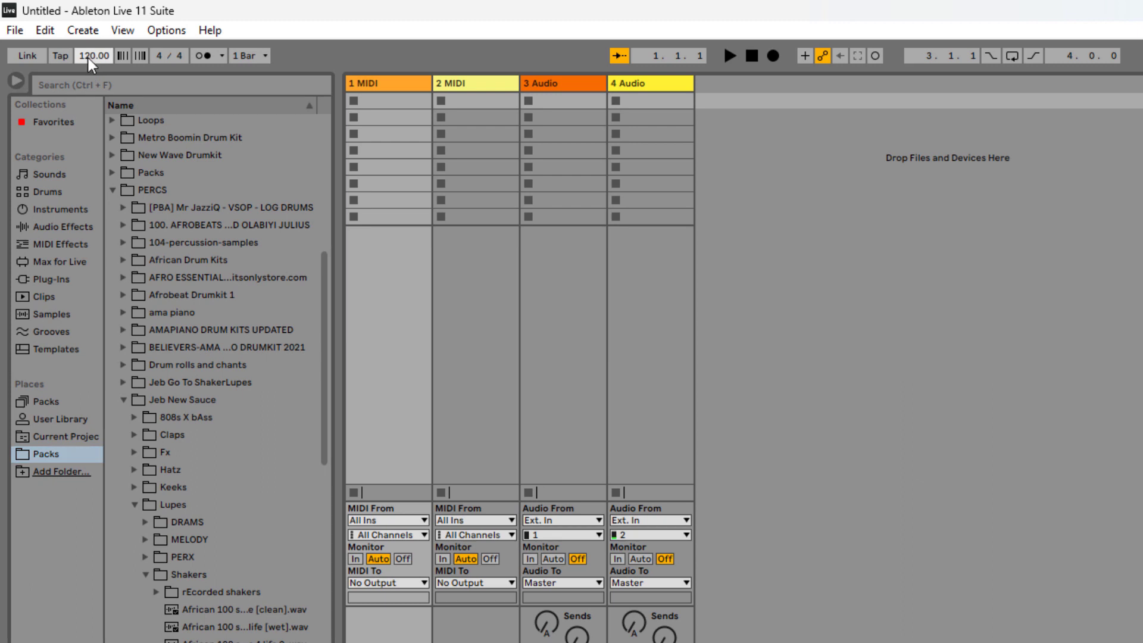
text(100)
key(Return)
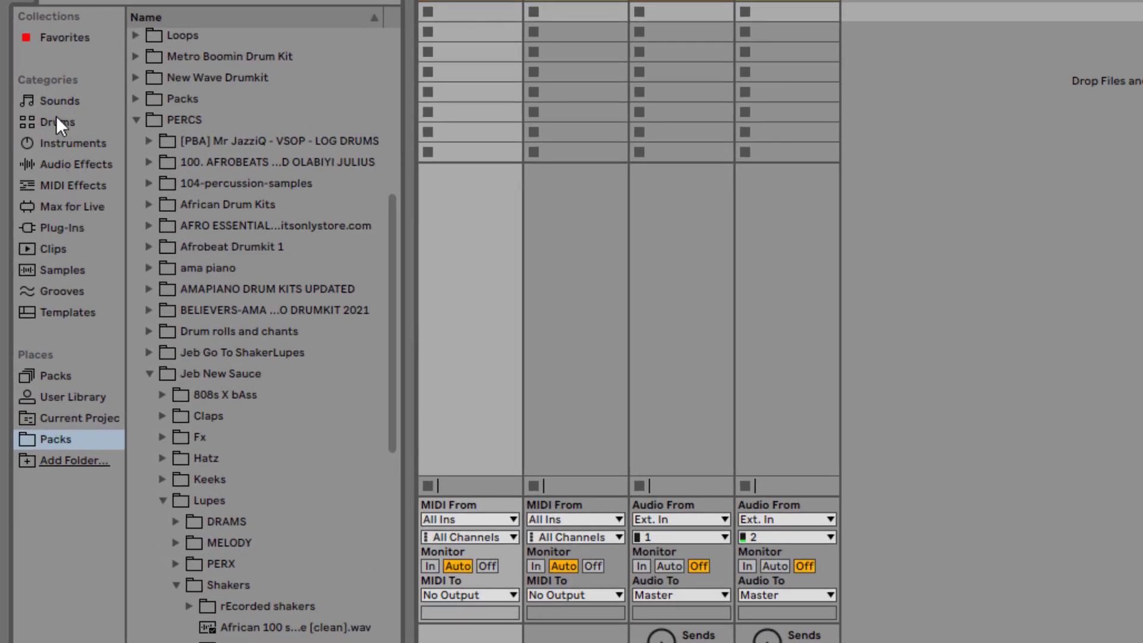
Step: Load an empty Drum Rack from the Drums category onto the 1 MIDI track
click(57, 124)
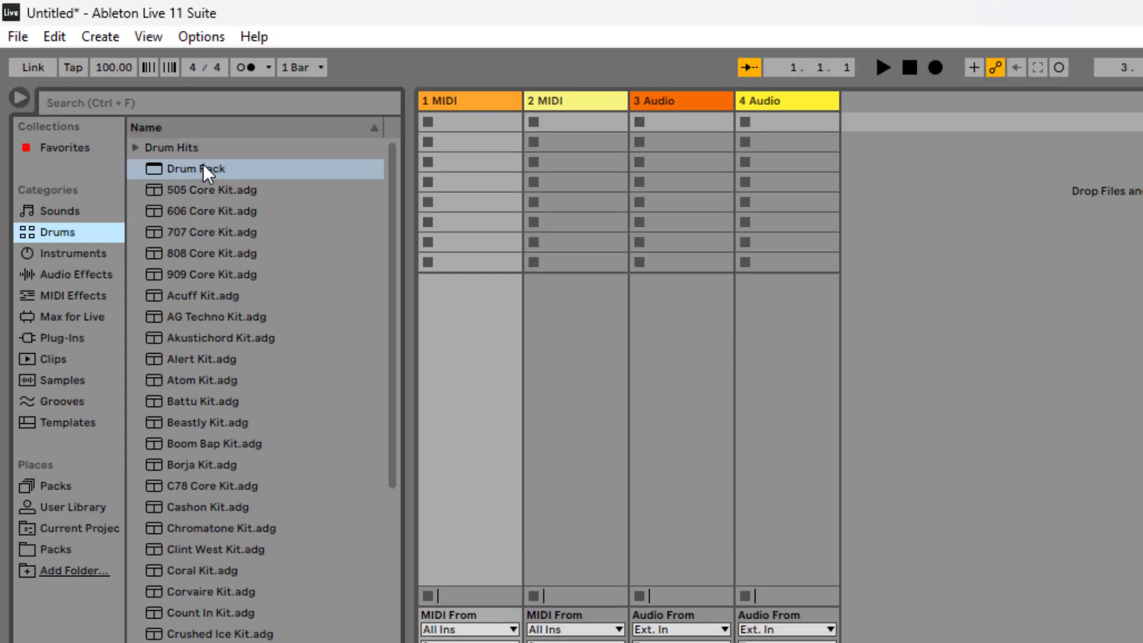
drag(195, 165, 492, 114)
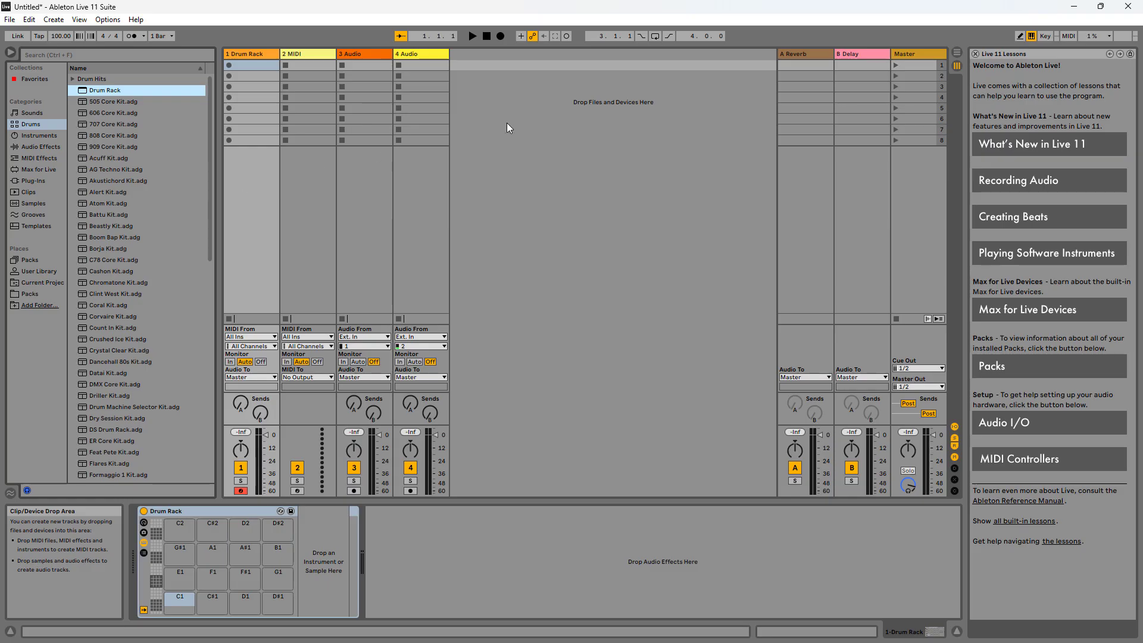
Step: Load a second Drum Rack onto the 2 MIDI track from the Arrangement View and return to the Session View
key(Tab)
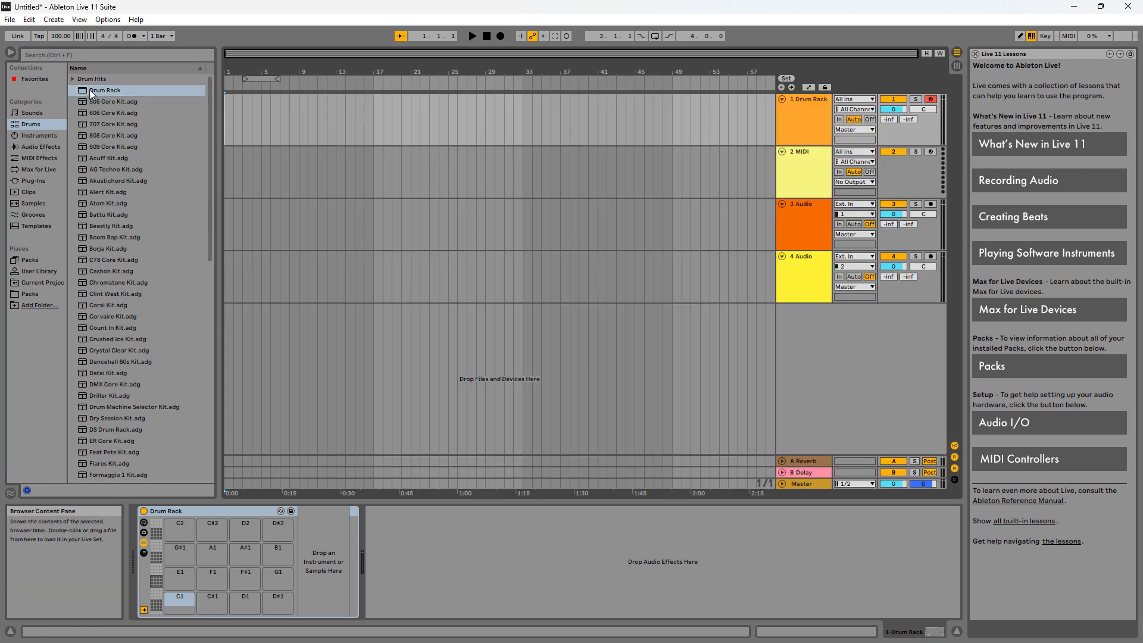
drag(90, 90, 534, 129)
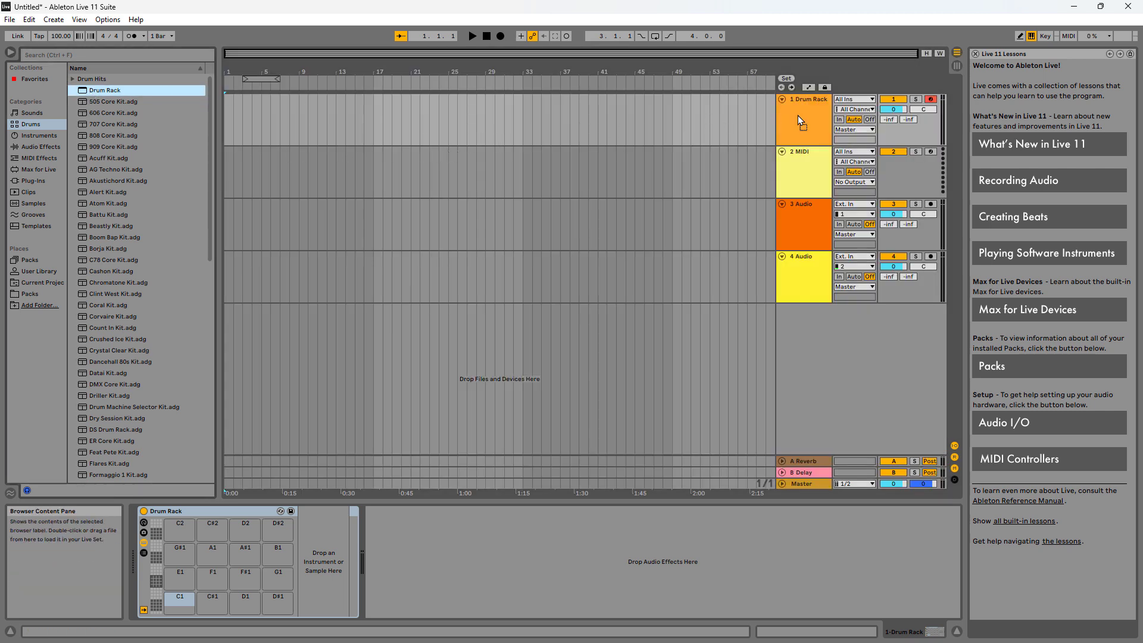
drag(797, 116, 791, 124)
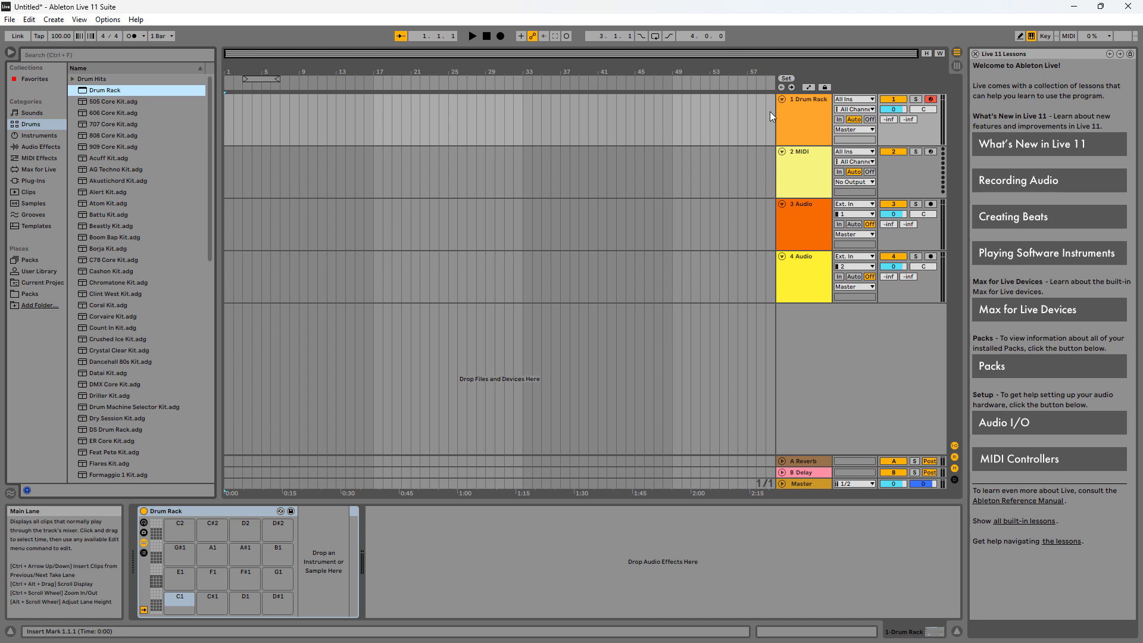
click(800, 102)
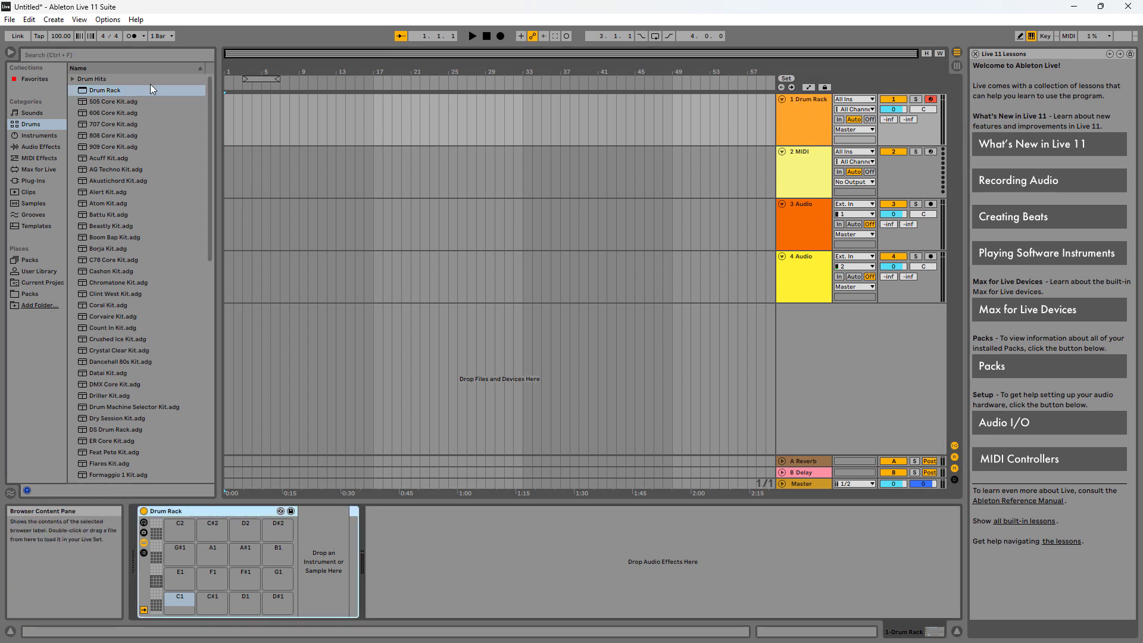
key(Tab)
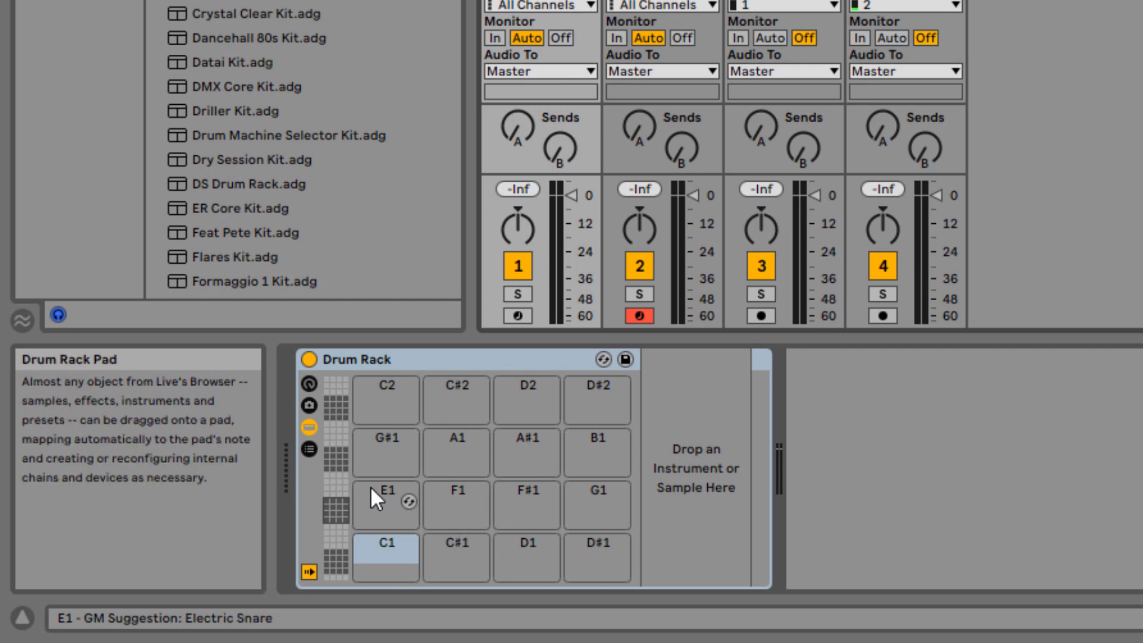
Step: Look over the first track's empty Drum Rack by selecting pads G#1, C2 and C#2 in turn
click(386, 446)
click(390, 401)
click(457, 400)
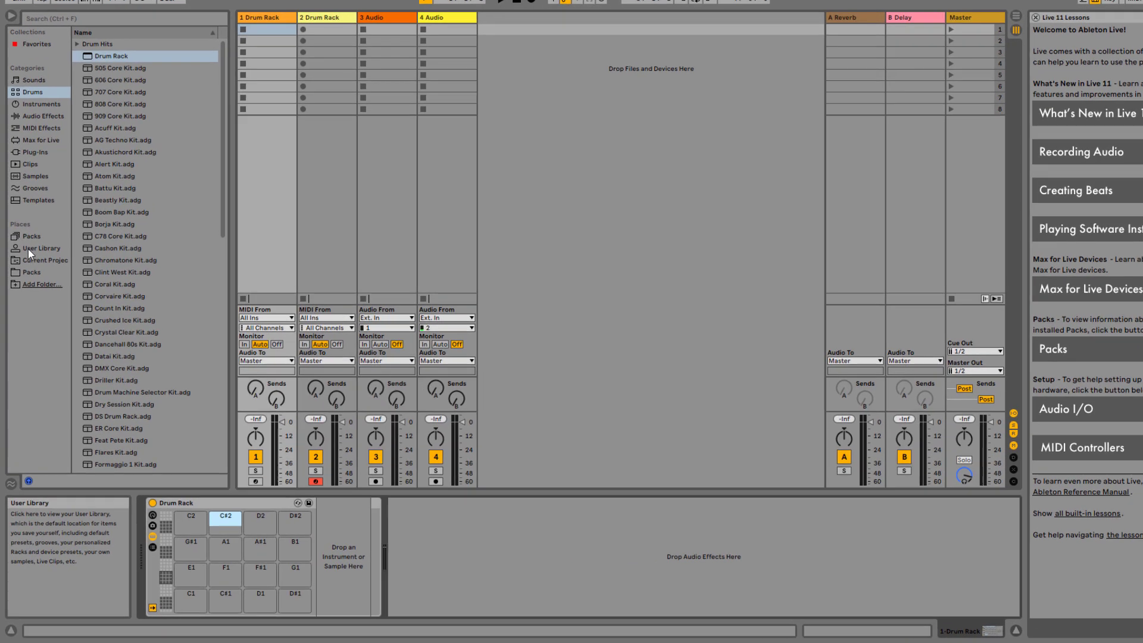
Step: Open the Snare REEM folder within Jeb New Sauce in the added Packs library, with the Lupes folder collapsed
click(30, 293)
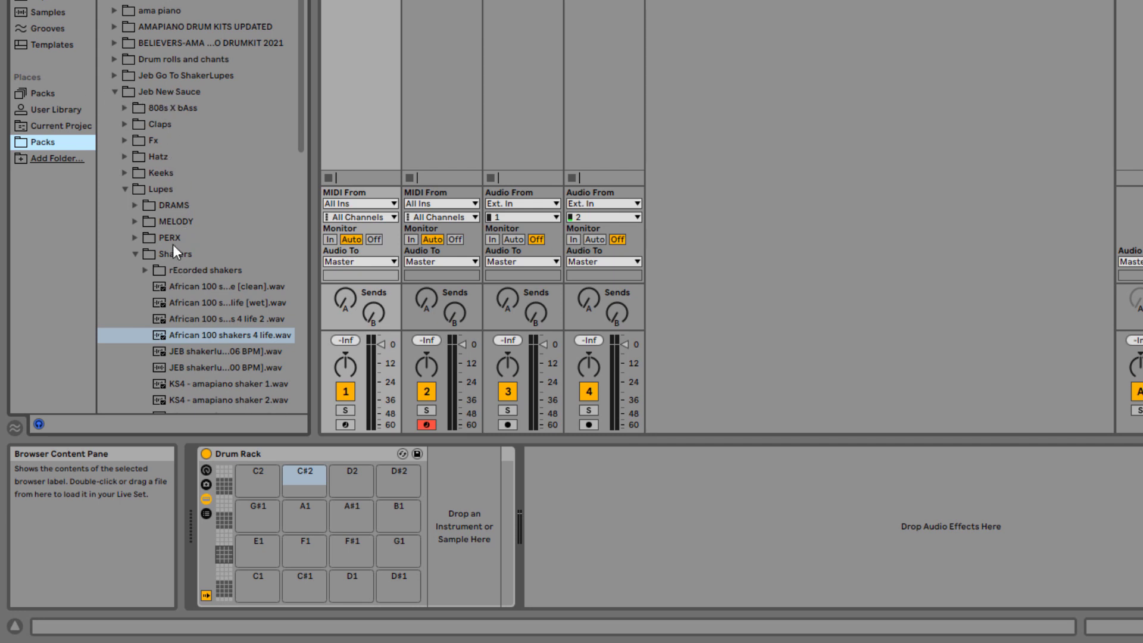
click(138, 265)
key(Right)
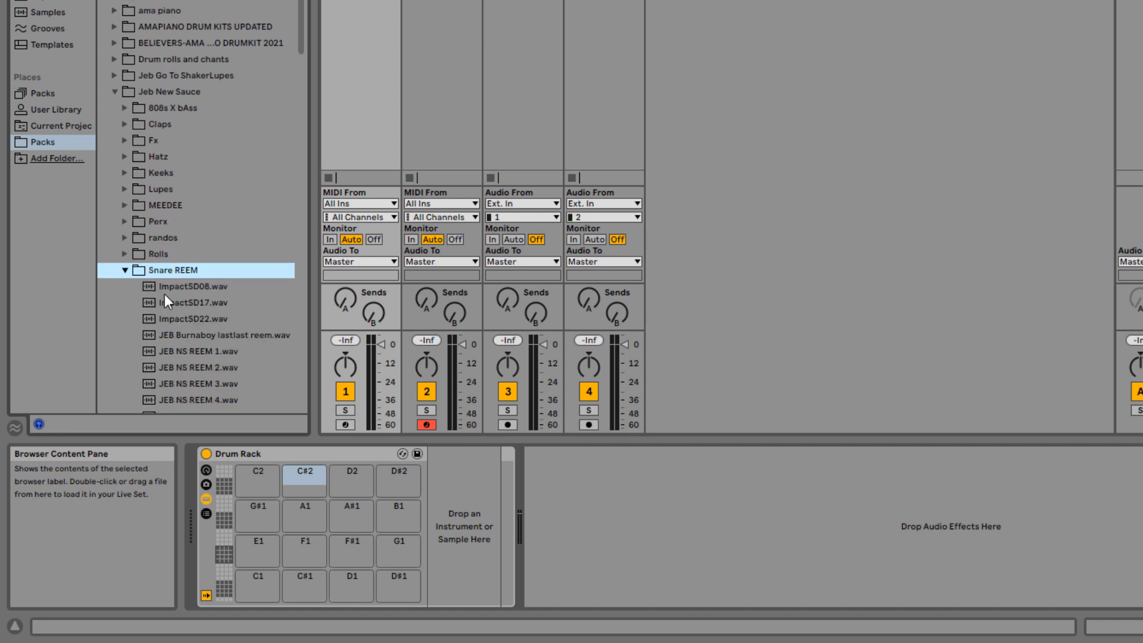
scroll(165, 300, down, 1)
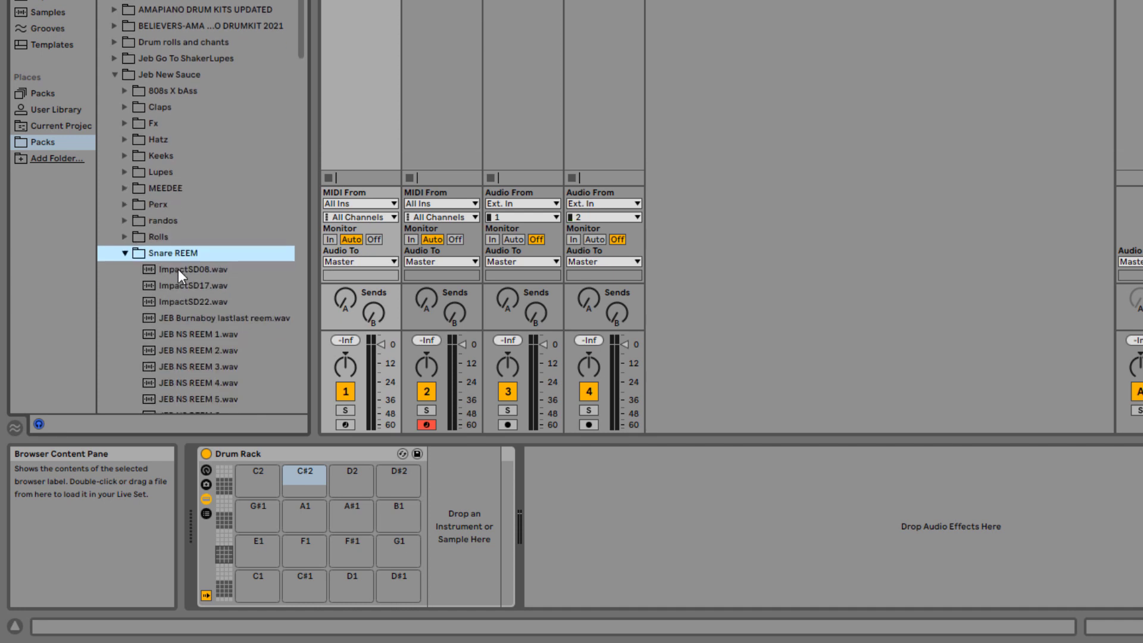
Step: Audition the snare samples in the Snare REEM folder, from JEB NS REEM 1.wav through to JEB SD NS 48.wav
click(185, 331)
scroll(185, 326, down, 1)
click(180, 333)
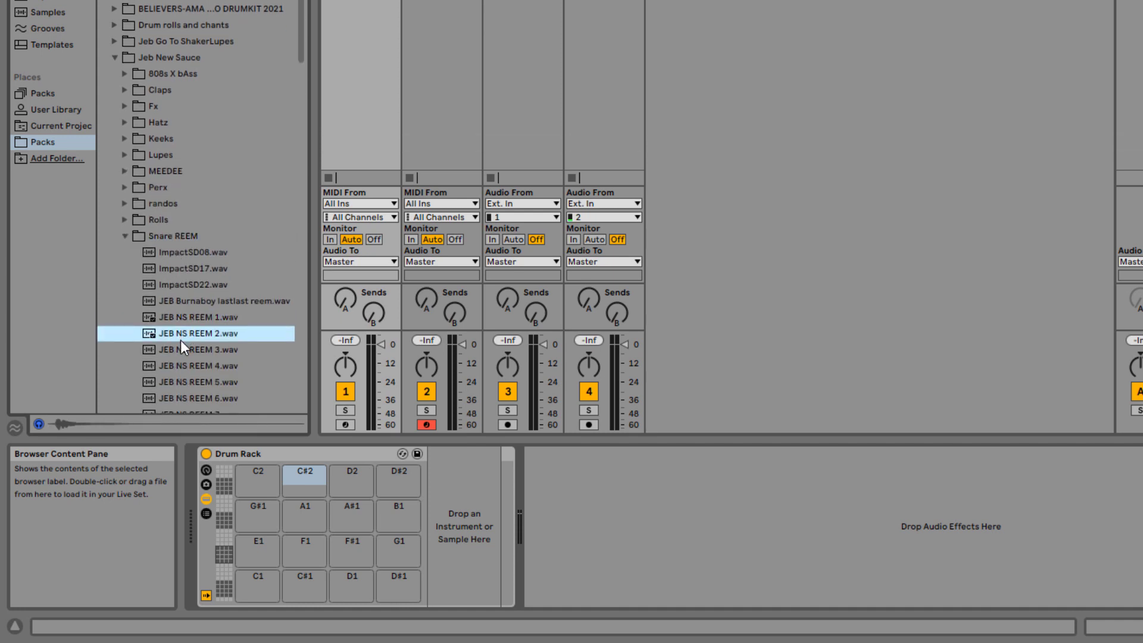
click(178, 318)
click(179, 333)
click(181, 348)
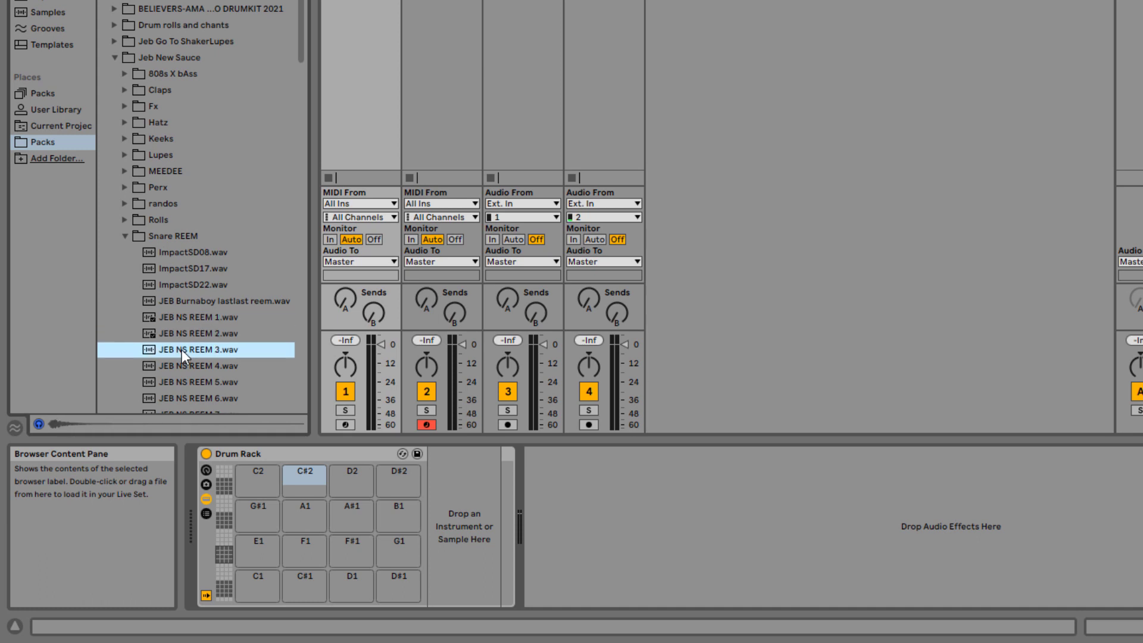
click(183, 334)
scroll(184, 333, down, 10)
click(191, 324)
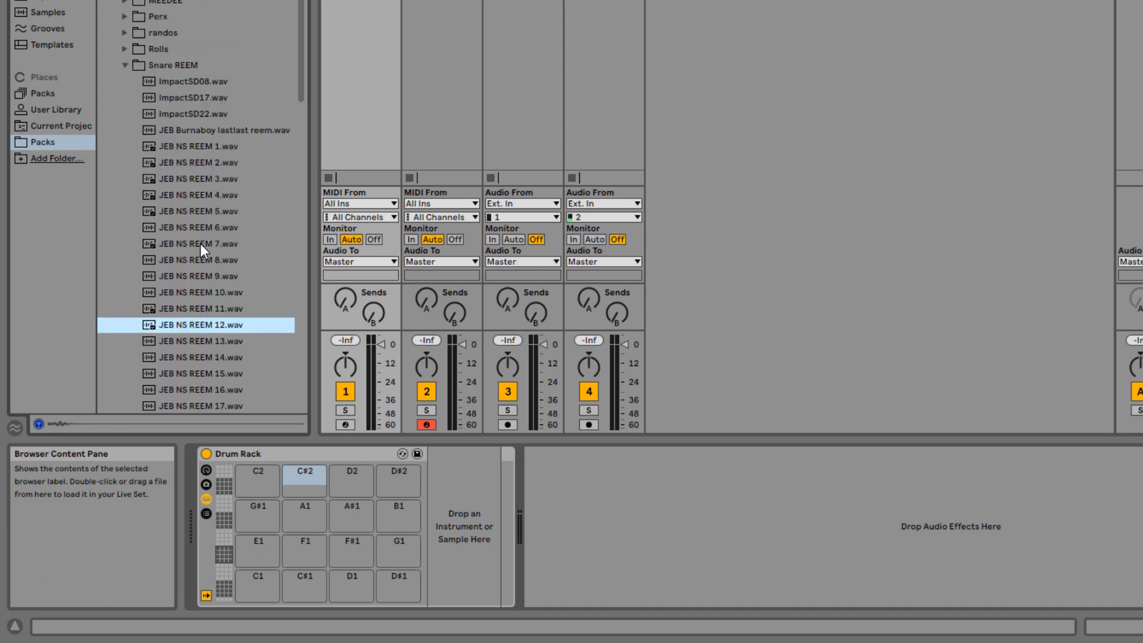
click(200, 244)
click(199, 295)
click(196, 340)
click(194, 371)
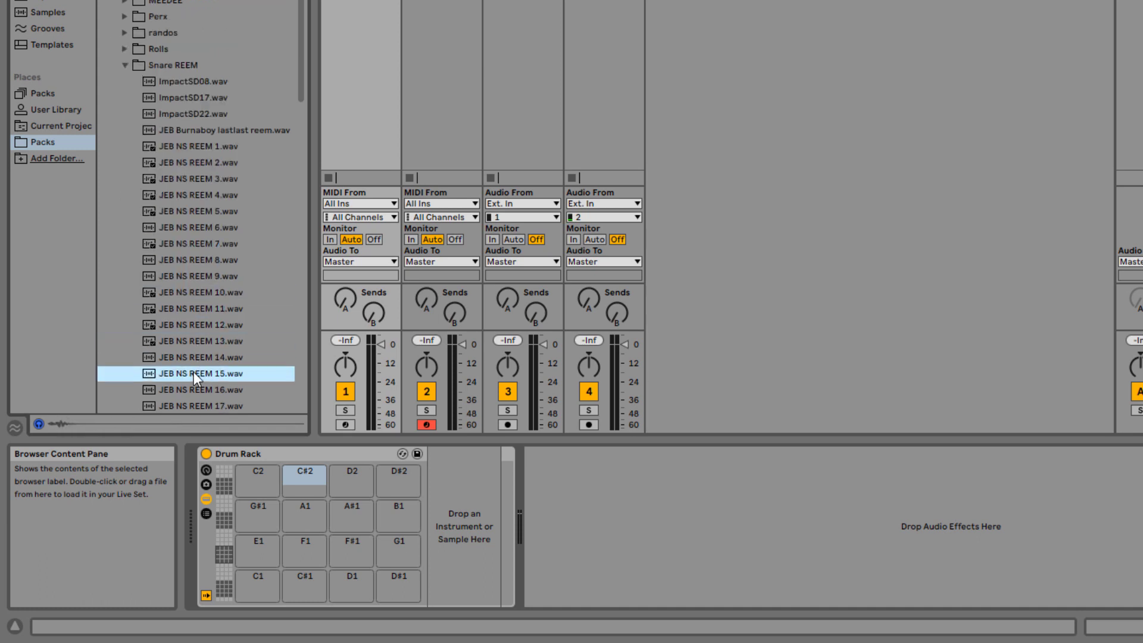
scroll(194, 371, down, 3)
click(190, 355)
scroll(191, 351, down, 3)
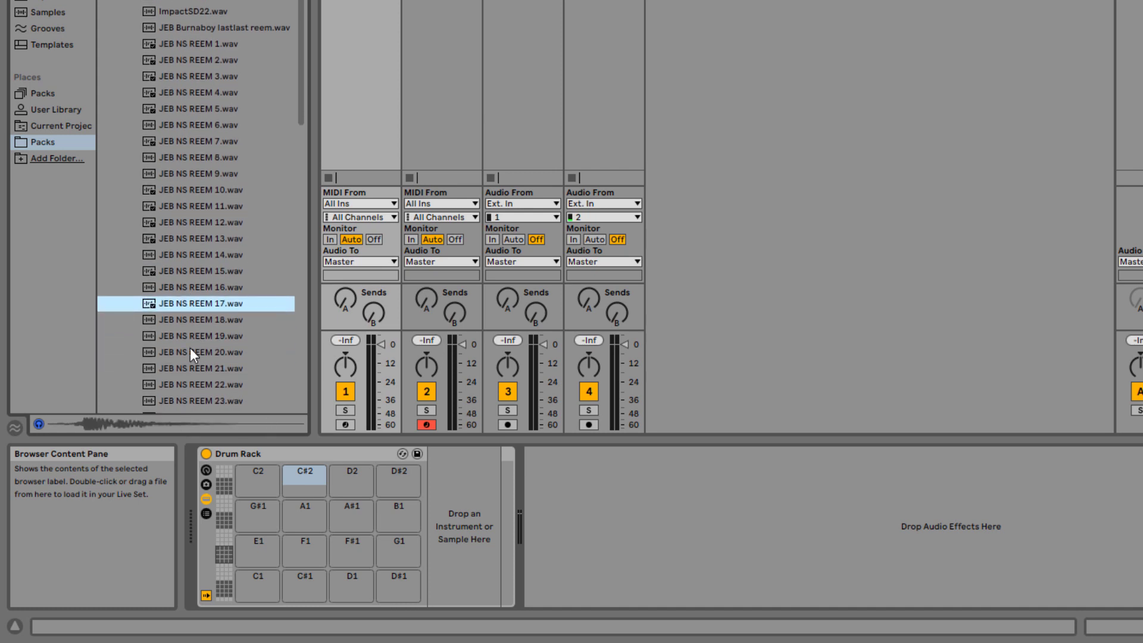
click(191, 323)
click(187, 338)
click(188, 368)
scroll(183, 356, down, 8)
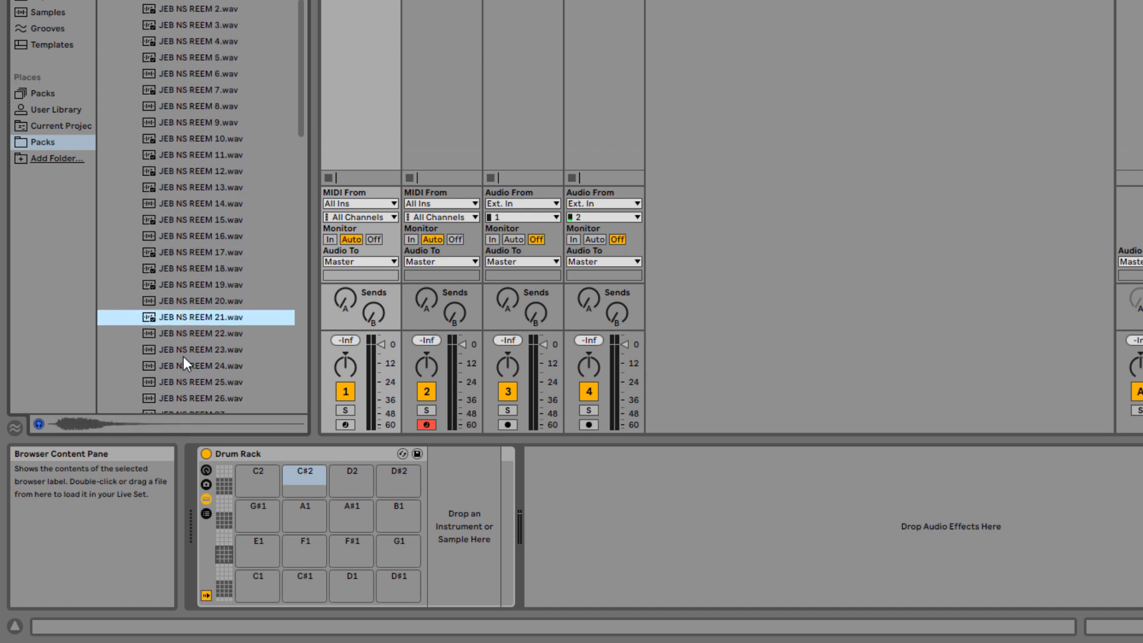
click(187, 364)
scroll(187, 364, down, 3)
click(187, 364)
click(186, 378)
scroll(185, 380, down, 3)
click(183, 363)
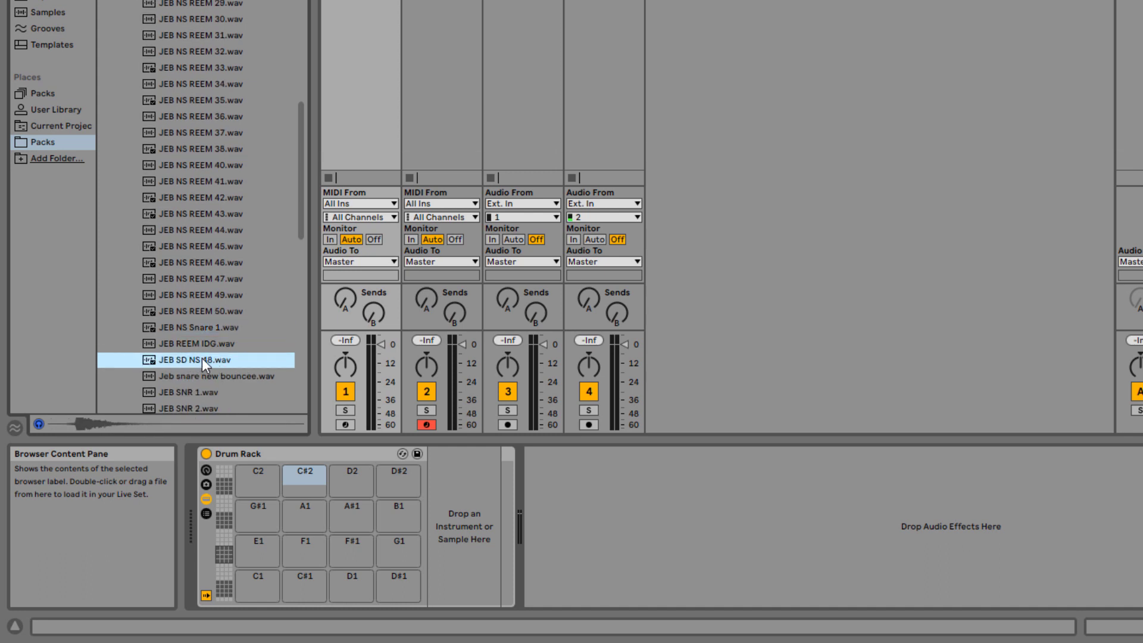
Step: Load JEB SD NS 48.wav onto the Drum Rack's C2 pad and move its sample start to the beginning of the hit
drag(200, 362, 253, 482)
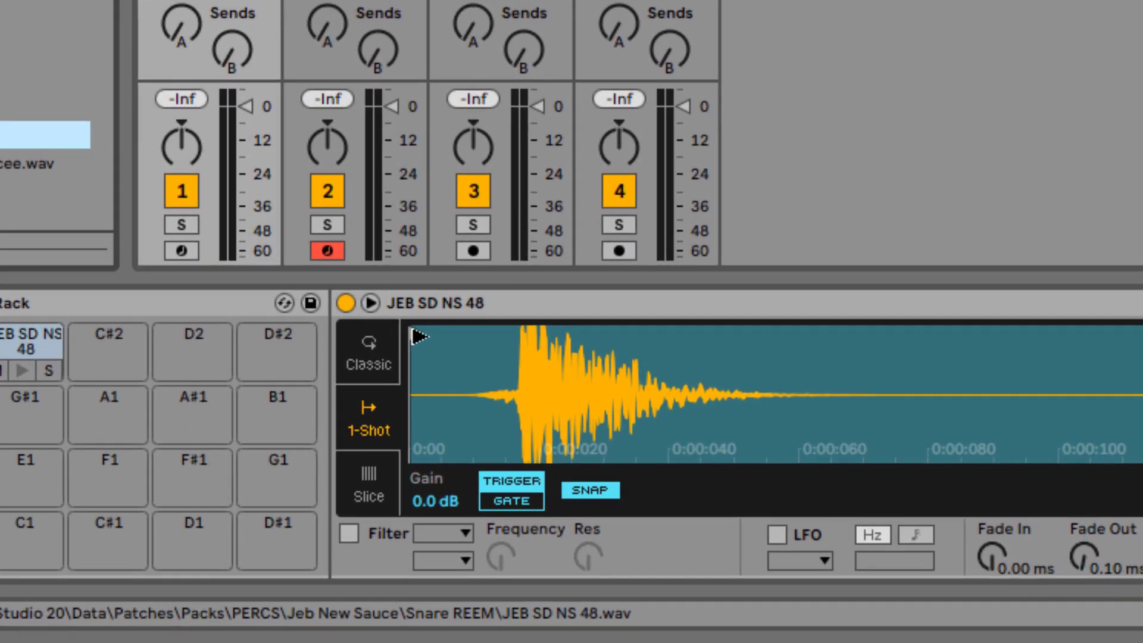
drag(420, 336, 523, 339)
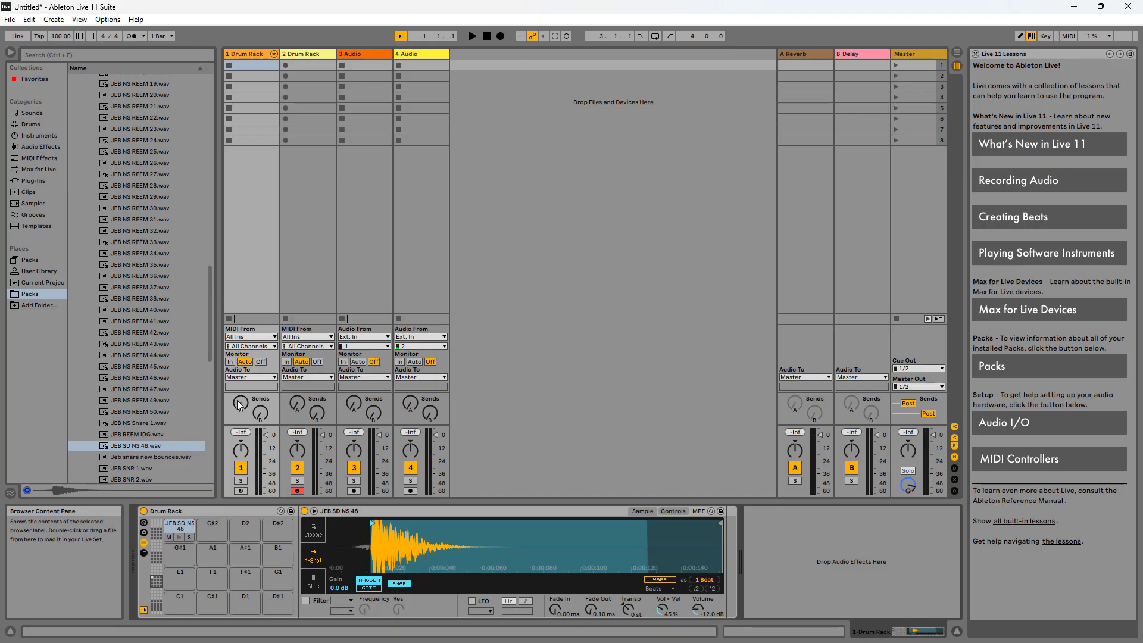
Step: Collapse the Snare REEM folder and expand the Keeks kick folder in Jeb New Sauce
scroll(137, 222, up, 7)
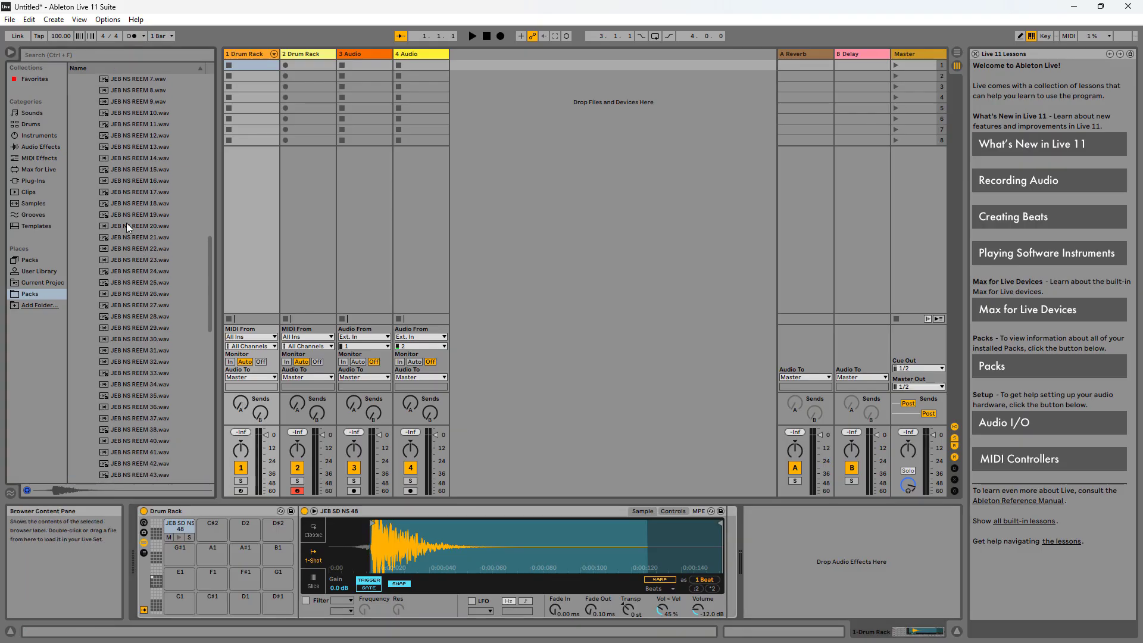
scroll(124, 219, up, 5)
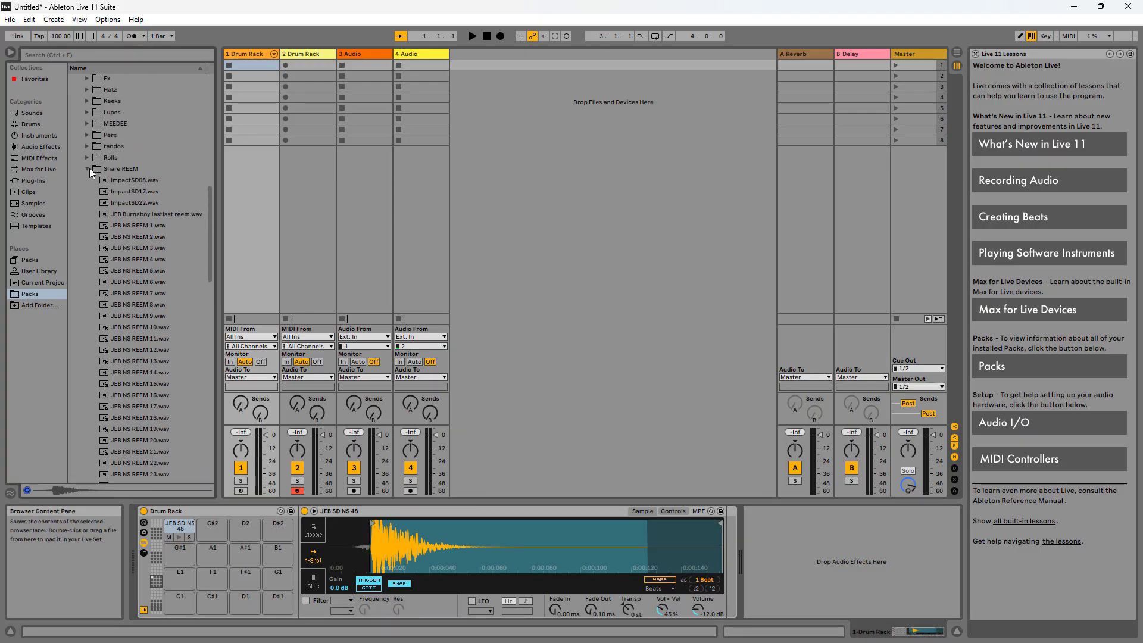
click(89, 169)
scroll(99, 177, up, 2)
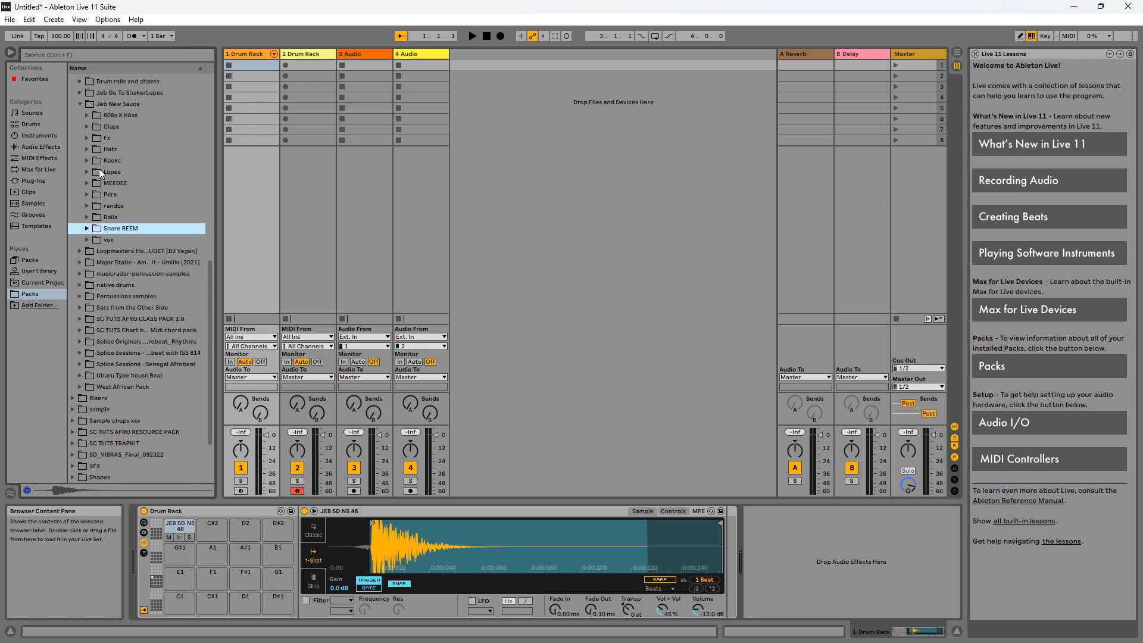
click(88, 159)
scroll(135, 387, down, 2)
Step: Audition the kick samples in the Keeks folder, comparing files from JEB NS KEEK 3.wav up to JEB NS KEEK 12.wav
click(151, 237)
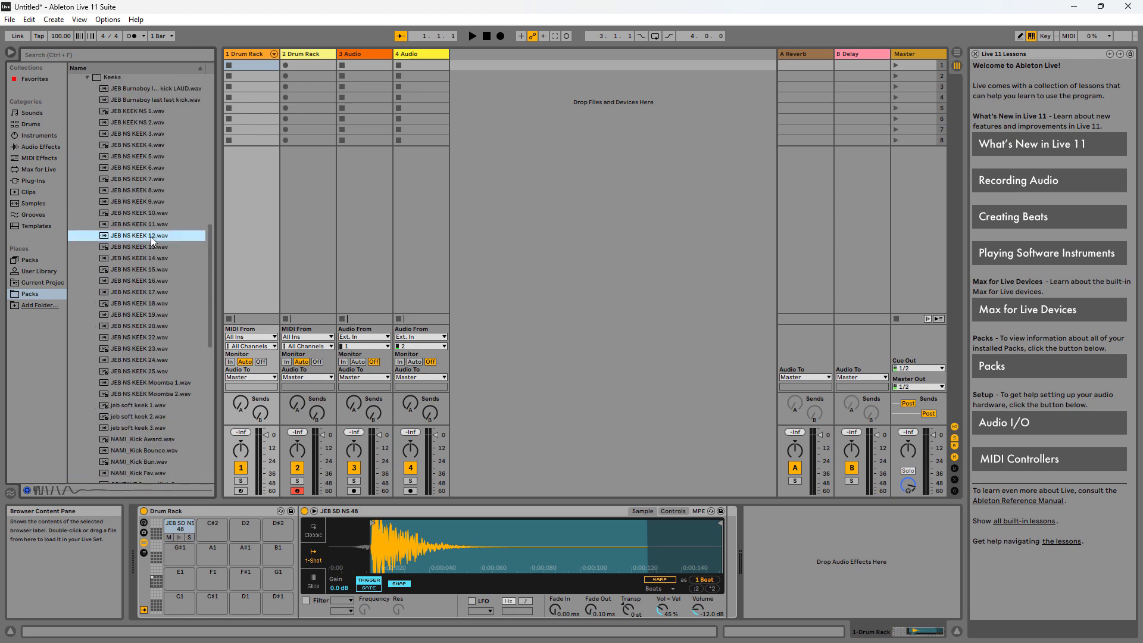
scroll(144, 241, up, 1)
click(141, 245)
scroll(137, 238, up, 1)
click(131, 223)
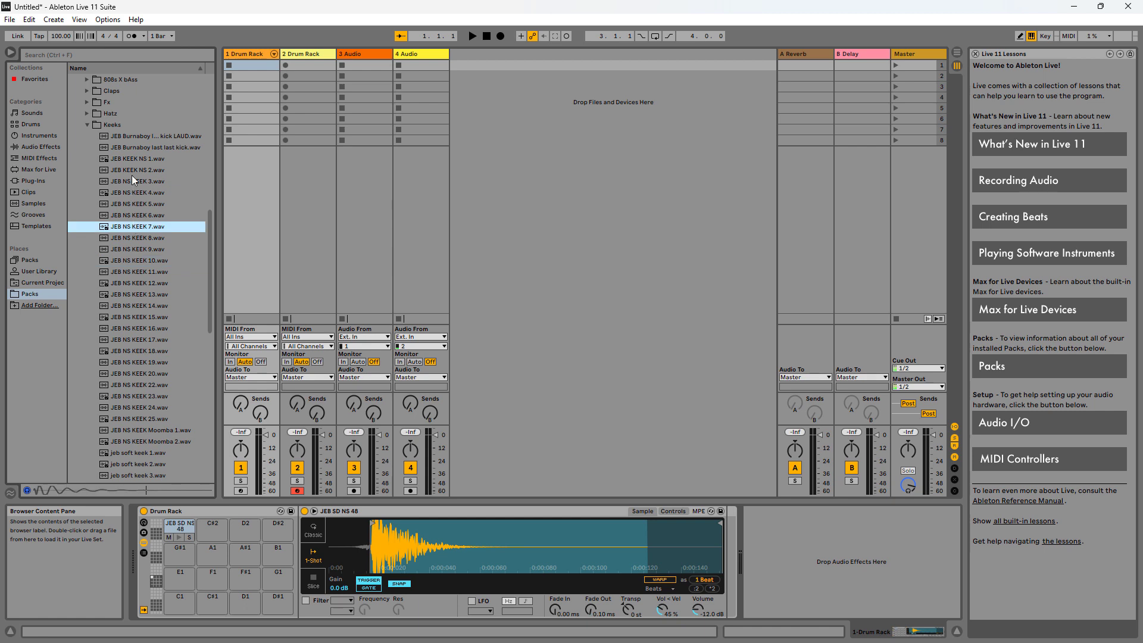
click(131, 175)
click(131, 204)
click(133, 215)
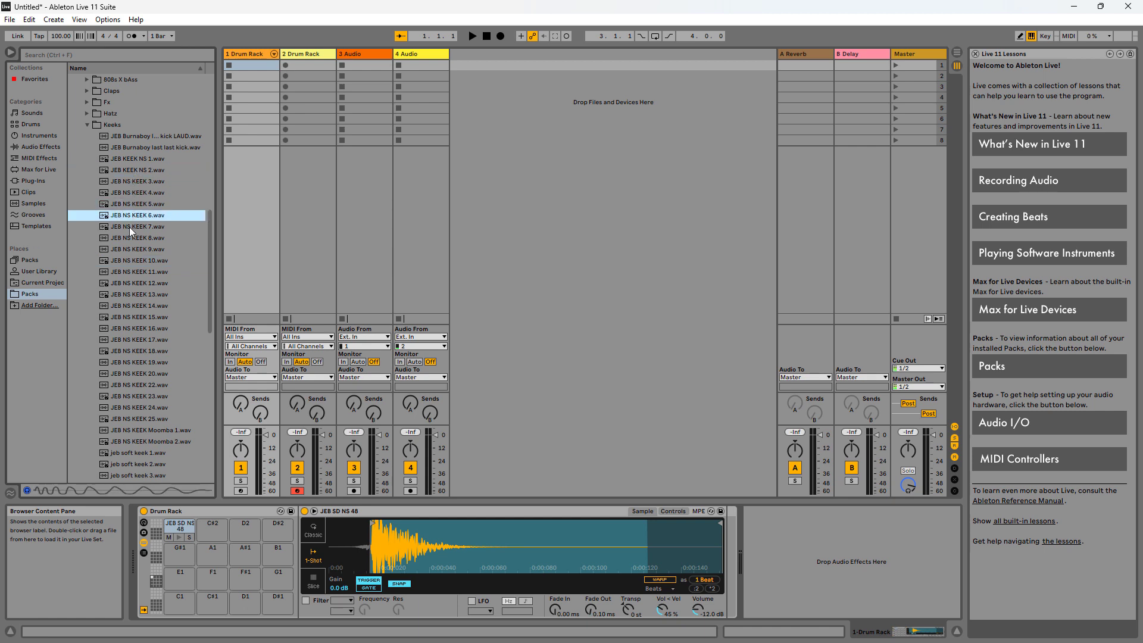
Step: Compare JEB NS KEEK 7.wav with its neighbour and load JEB NS KEEK 7.wav onto the Drum Rack's C#2 pad
click(130, 227)
click(130, 233)
click(128, 227)
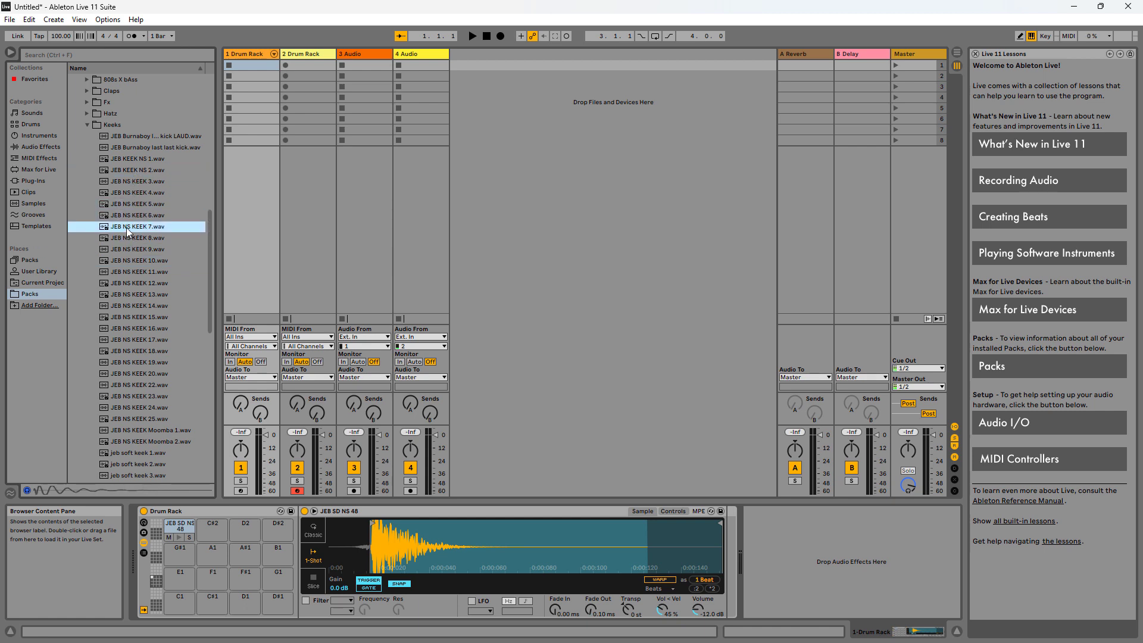
drag(141, 226, 205, 531)
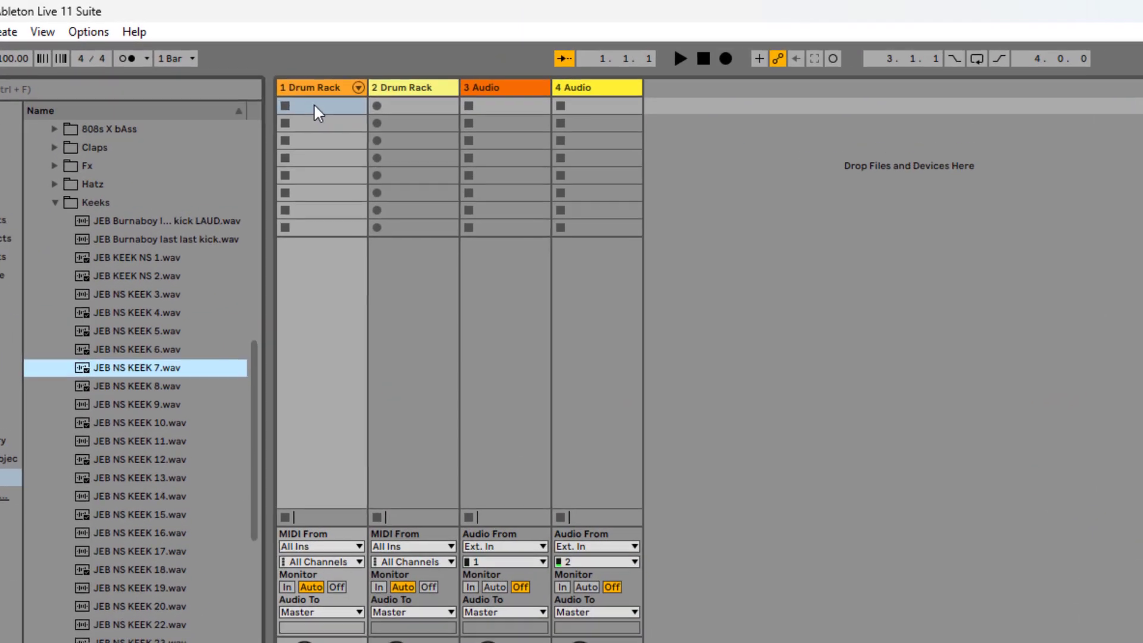
Step: Create and launch a one-bar MIDI clip in track 1's first slot, with a JEB NS KEEK 7 note at 1.1.1
double_click(247, 64)
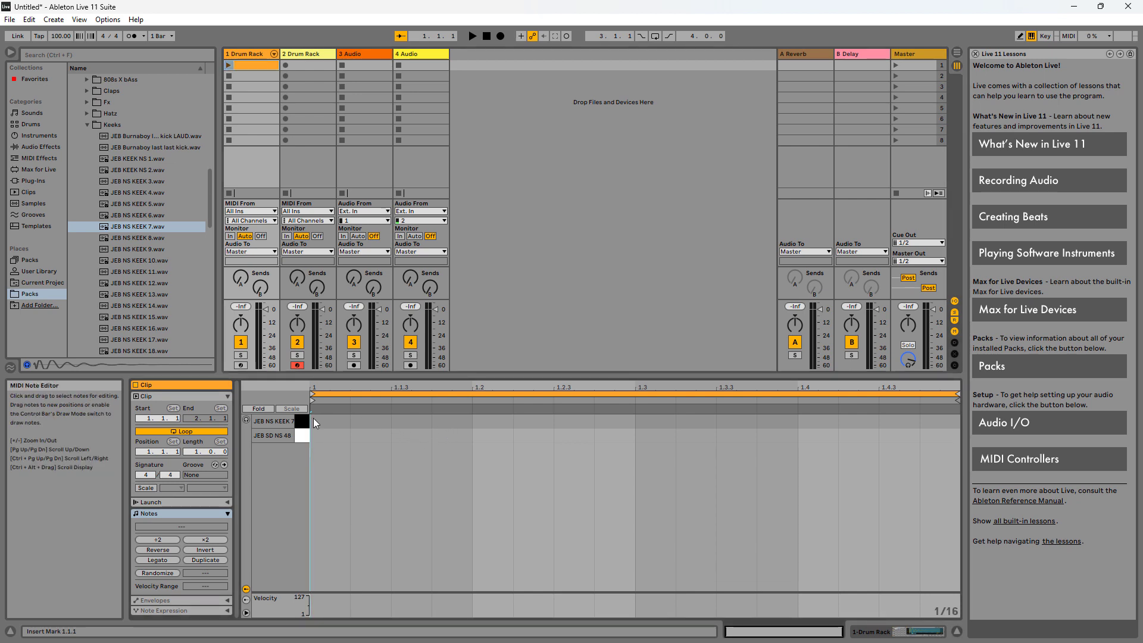
click(227, 65)
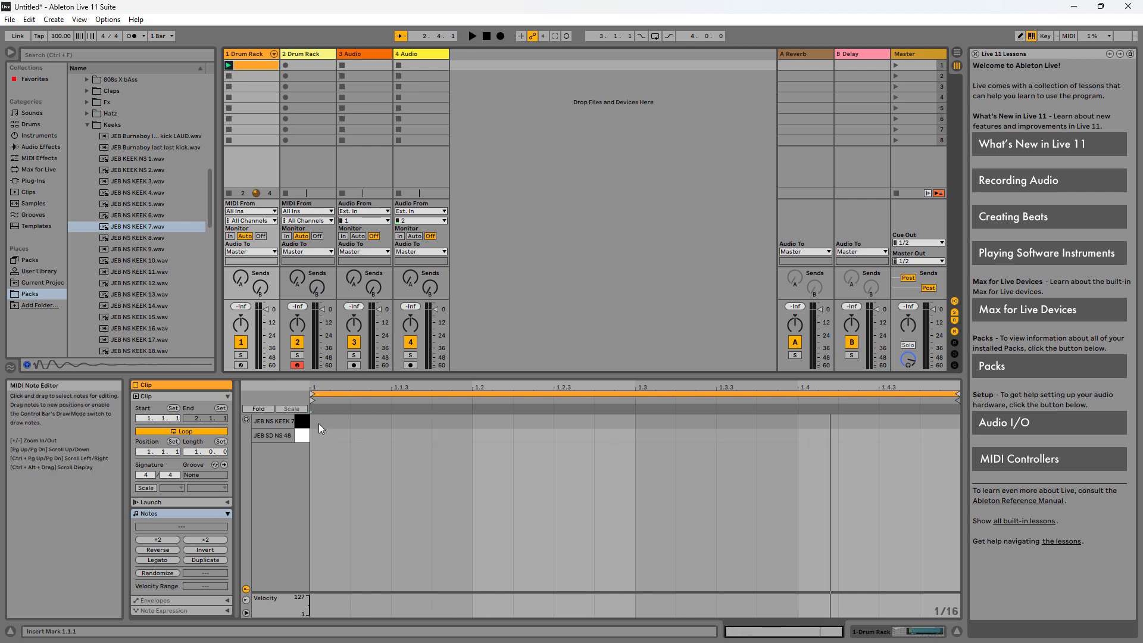
double_click(319, 423)
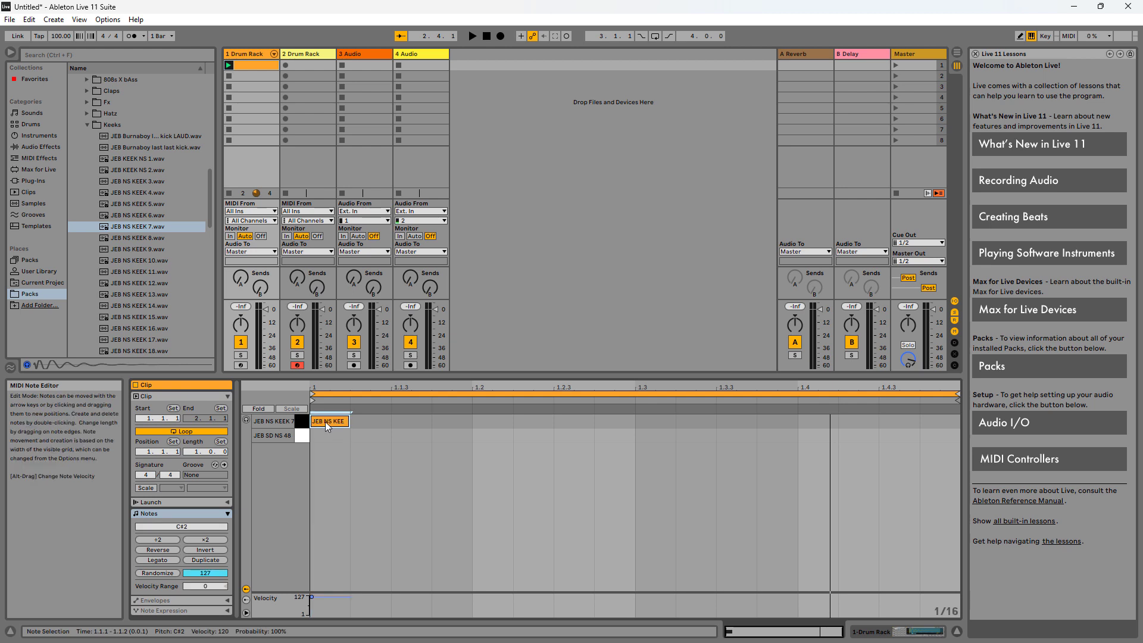
double_click(330, 421)
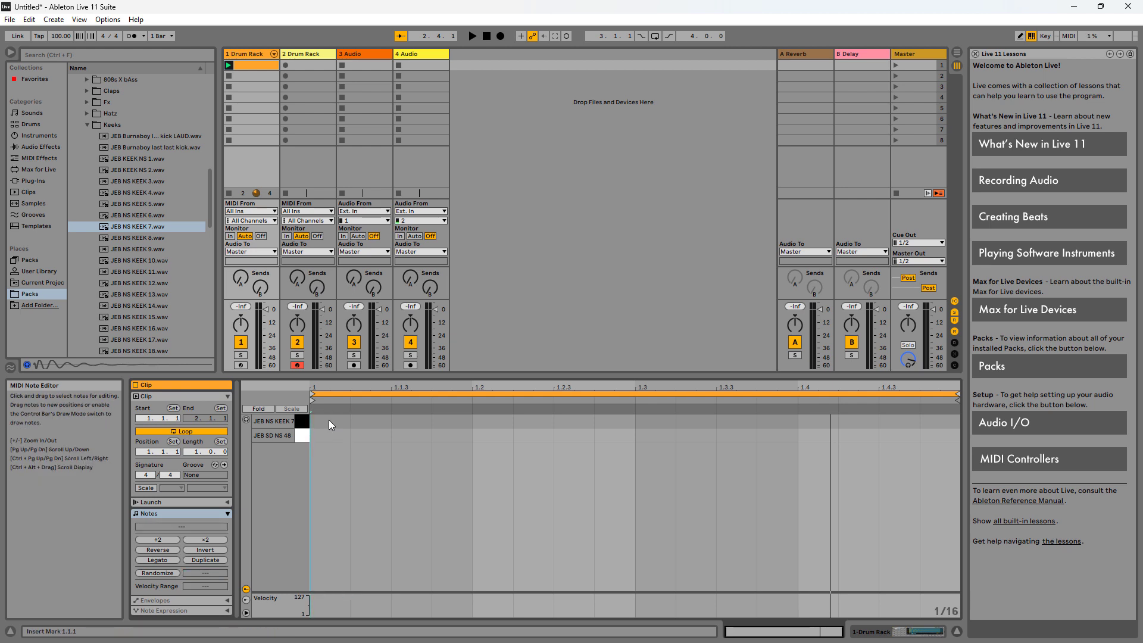
double_click(328, 420)
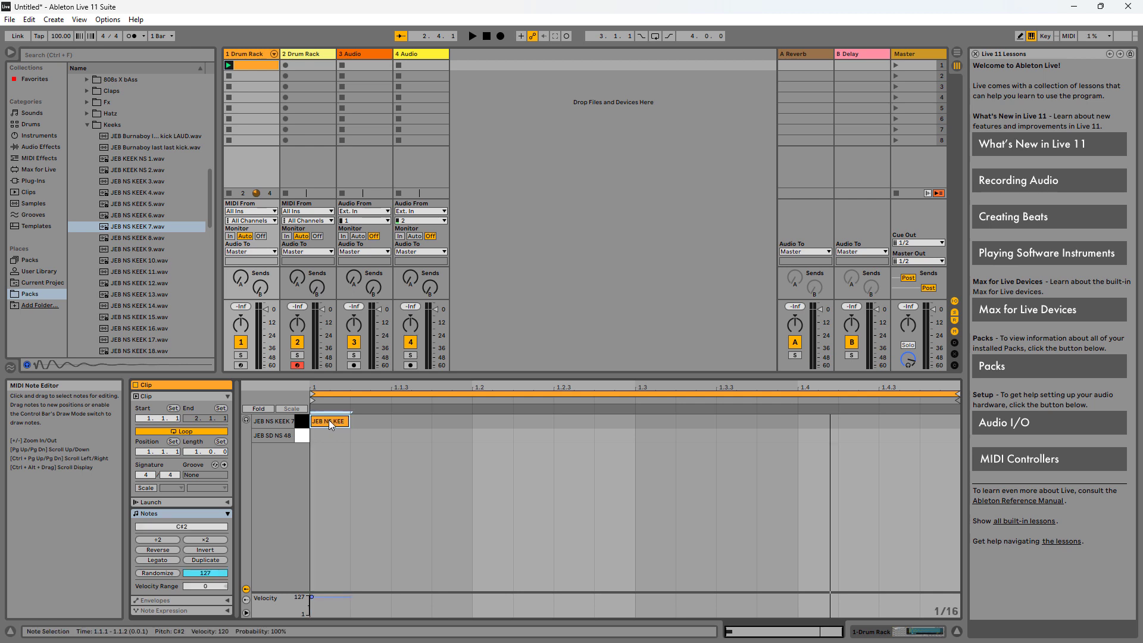
right_click(409, 445)
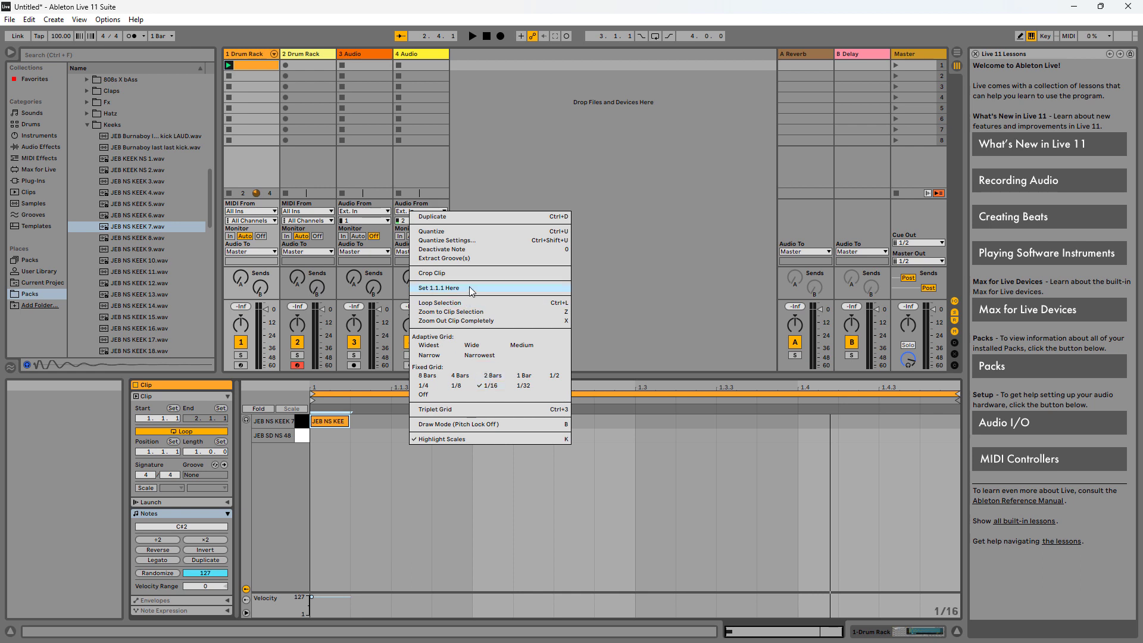
click(530, 239)
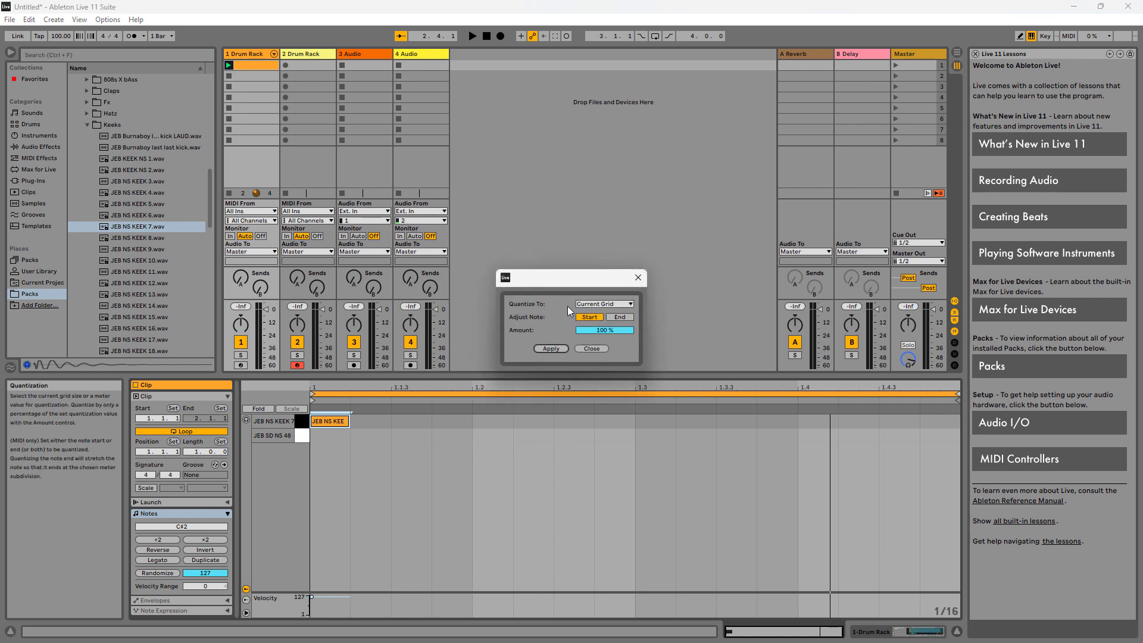
click(638, 278)
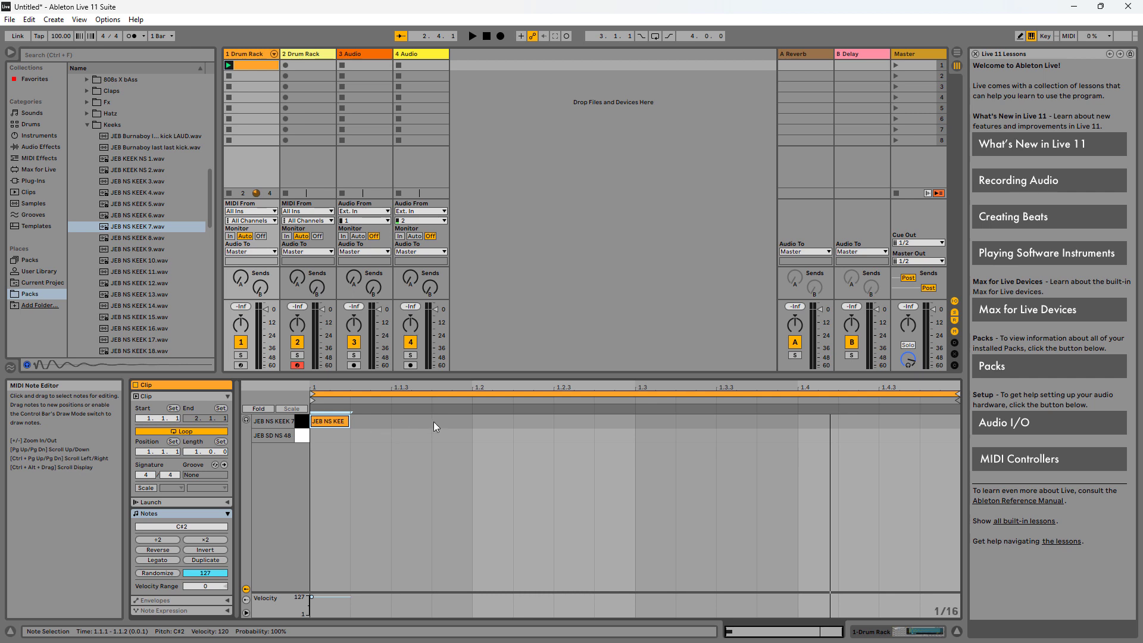
Step: Shift the 1.1.1 note to the JEB SD NS 48 row and add snare notes at 1.1.4, 1.2.3, 1.3.3 and 1.4 during playback
key(space)
drag(331, 424, 332, 438)
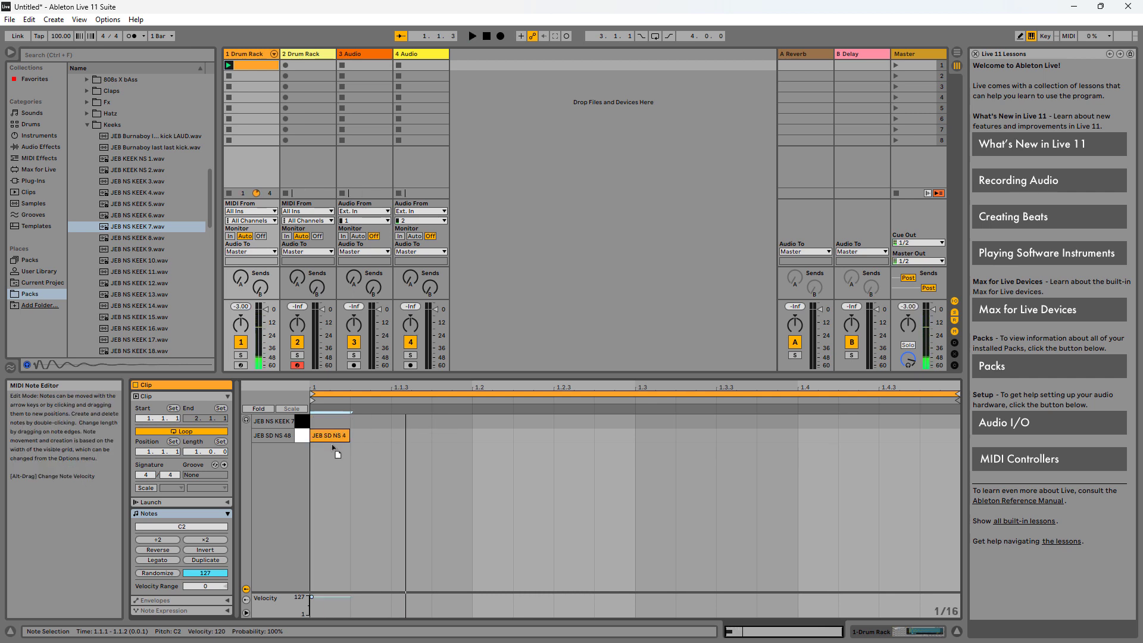
double_click(432, 440)
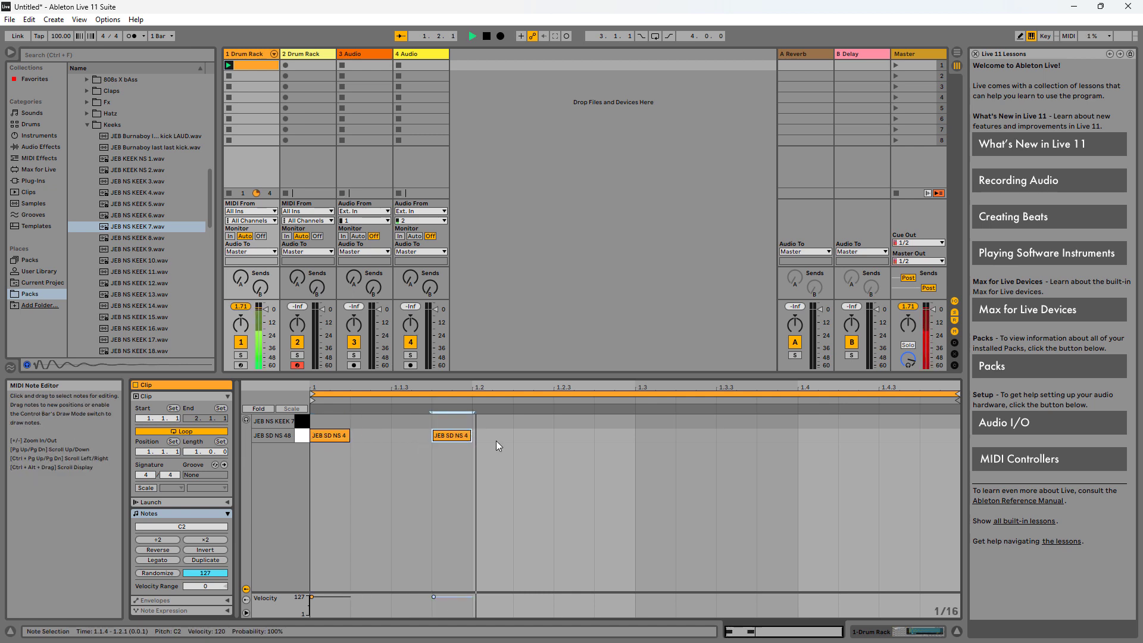
double_click(569, 437)
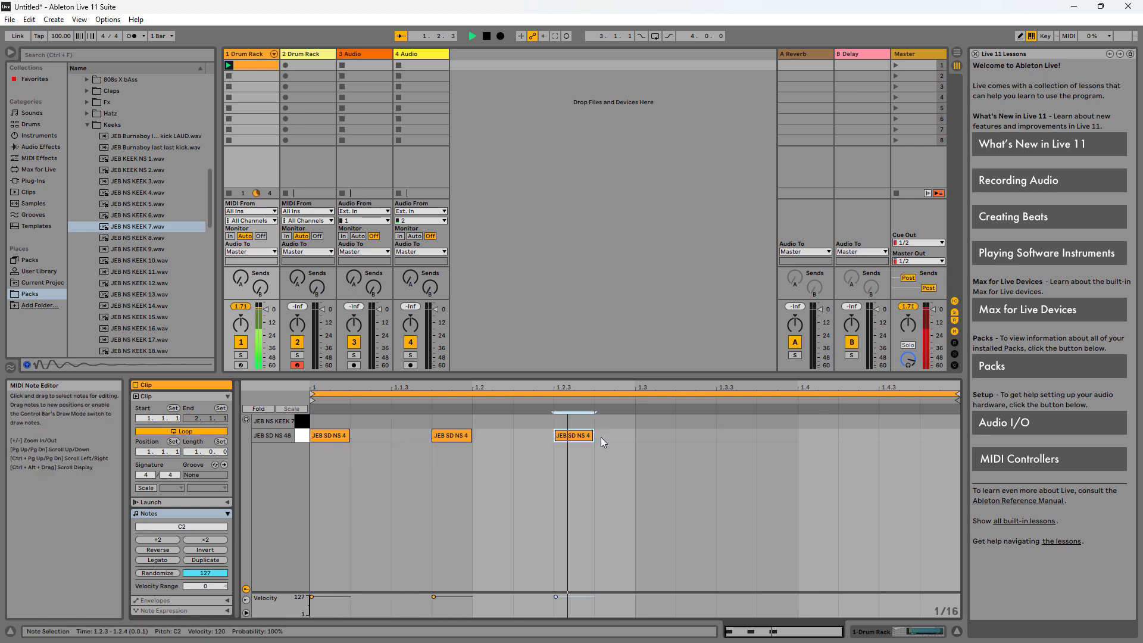
double_click(686, 438)
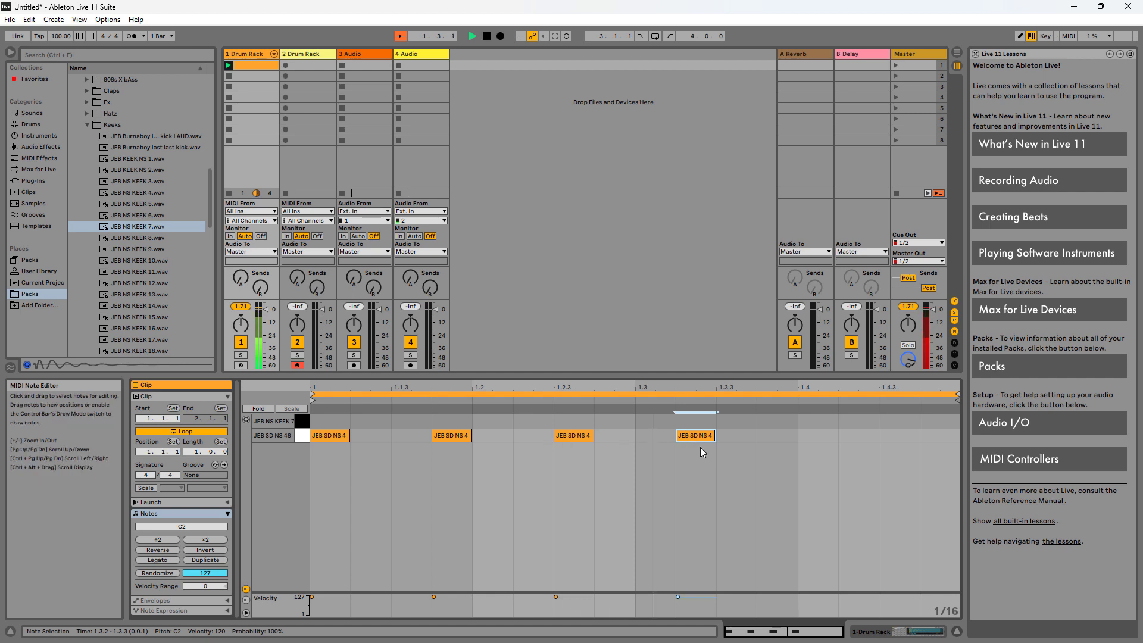
drag(693, 439, 734, 439)
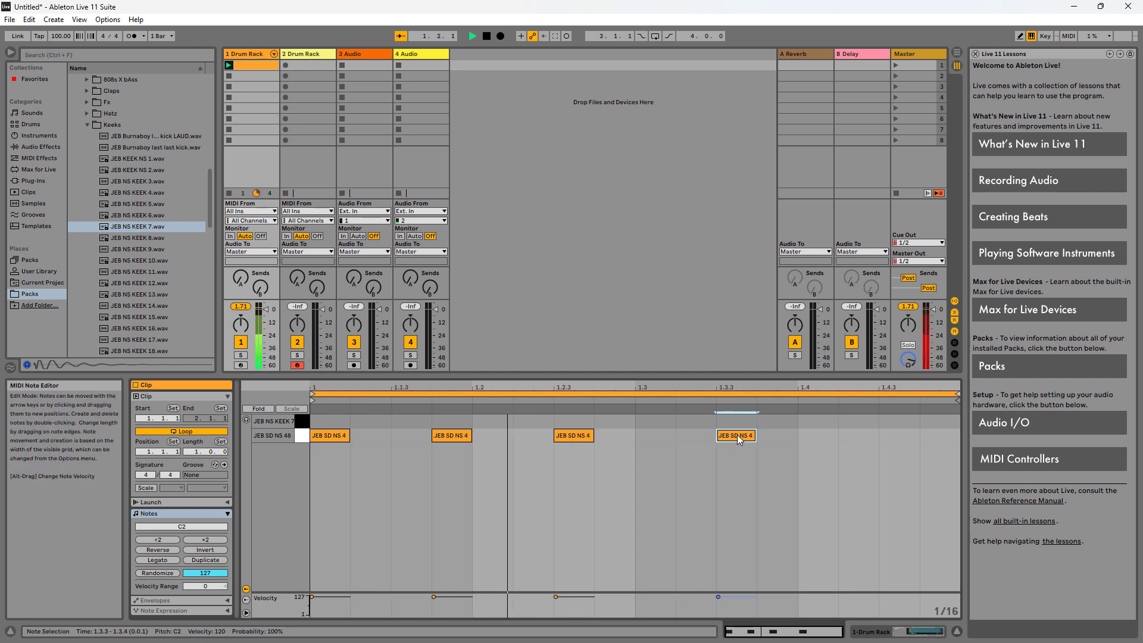
double_click(831, 439)
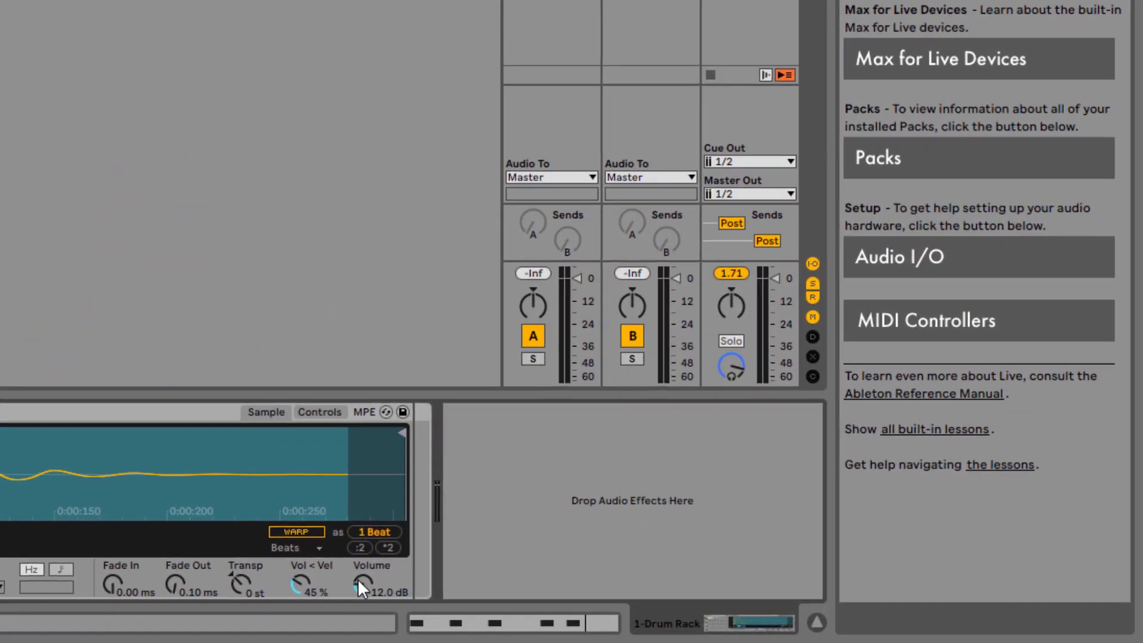
Step: Set the JEB SD NS 48 pad's volume to -20.0 dB and reopen track 1's drum clip in the note editor
drag(359, 581, 359, 595)
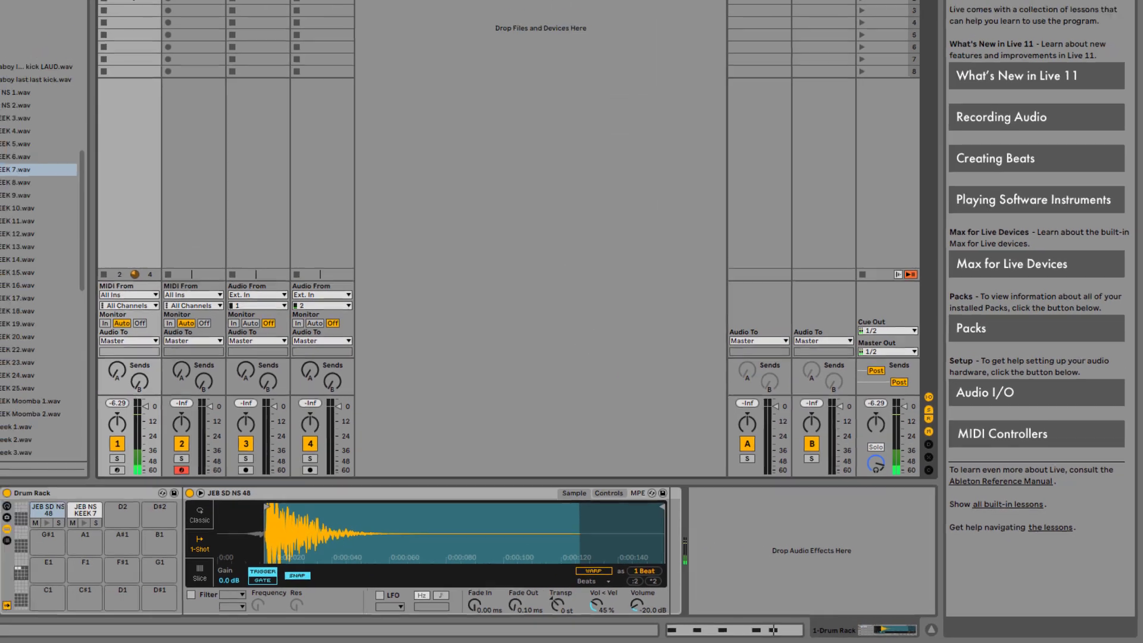
click(220, 45)
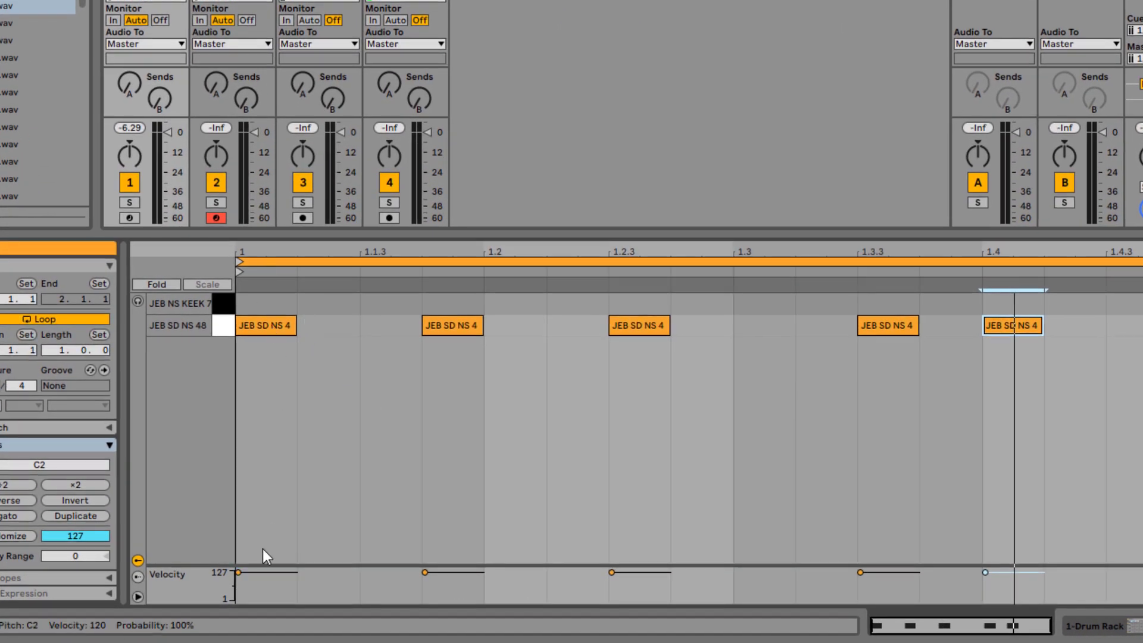
Step: Lower the velocities of the five snare notes to about 80
drag(237, 572, 238, 579)
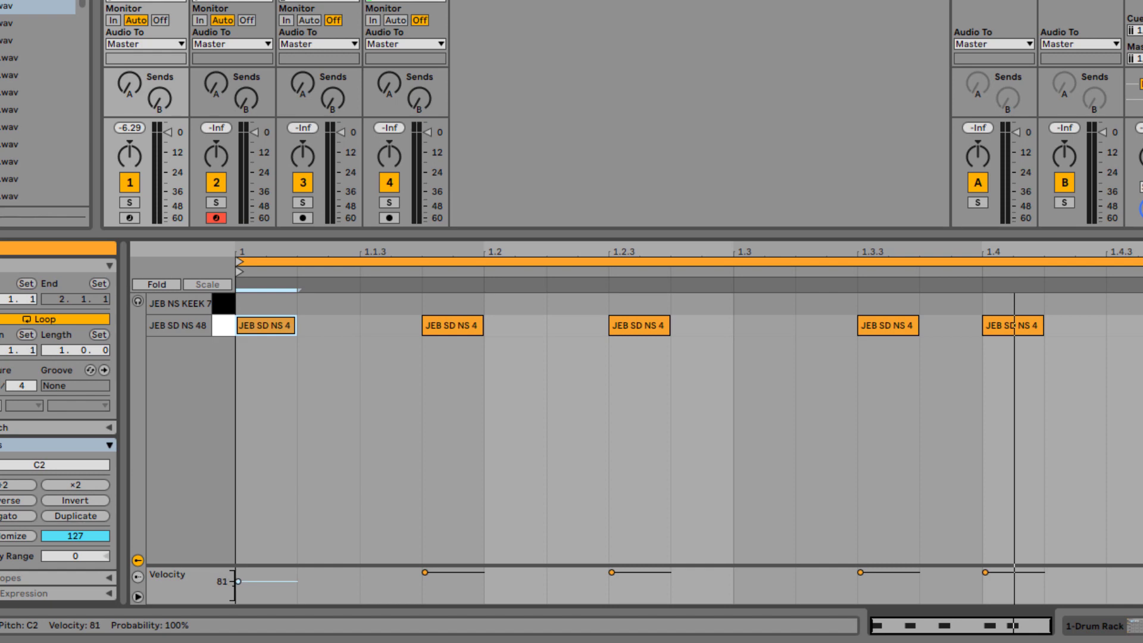
drag(425, 571, 424, 581)
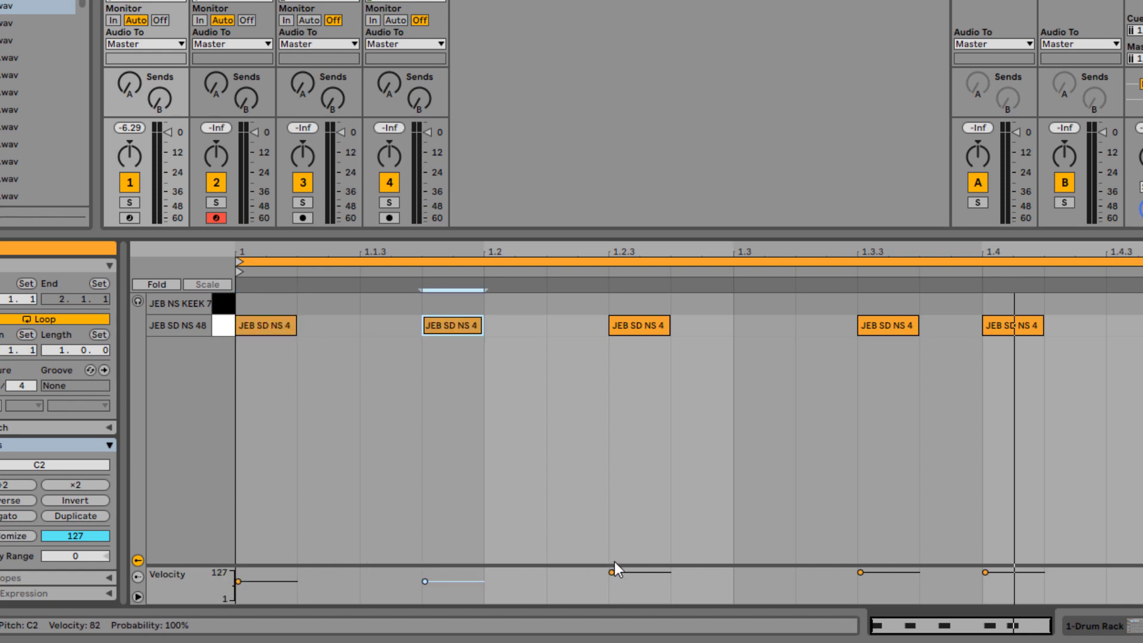
drag(612, 571, 611, 581)
drag(860, 572, 860, 580)
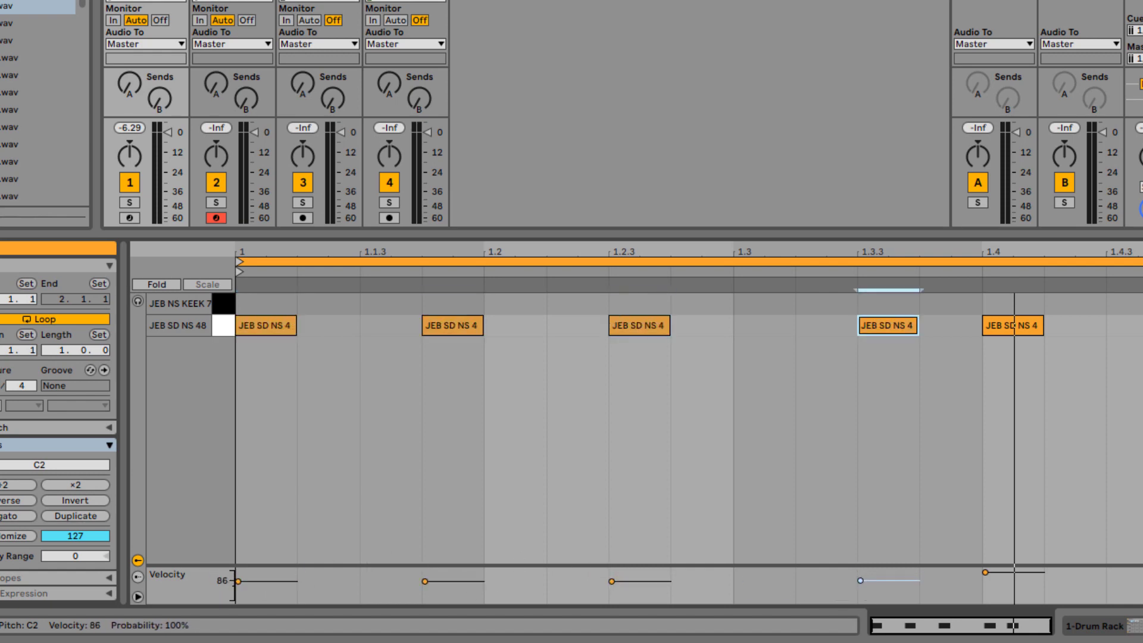
drag(1003, 572, 1003, 583)
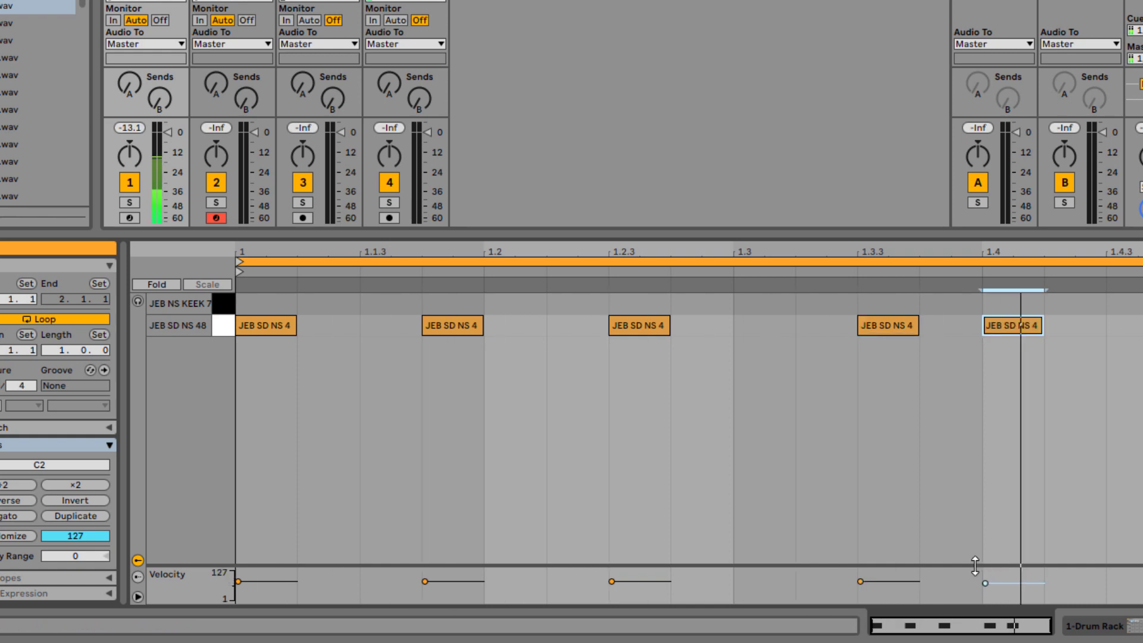
Step: Raise the velocities of the five snare notes to about 95
drag(259, 581, 259, 577)
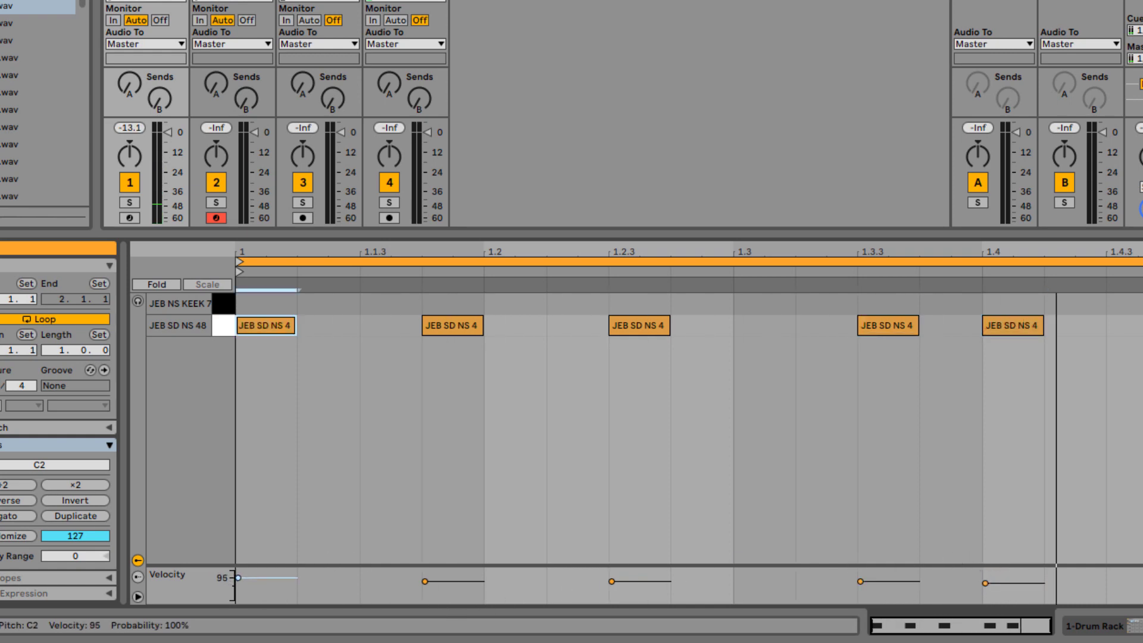
drag(424, 581, 425, 578)
drag(620, 580, 621, 576)
drag(860, 581, 860, 577)
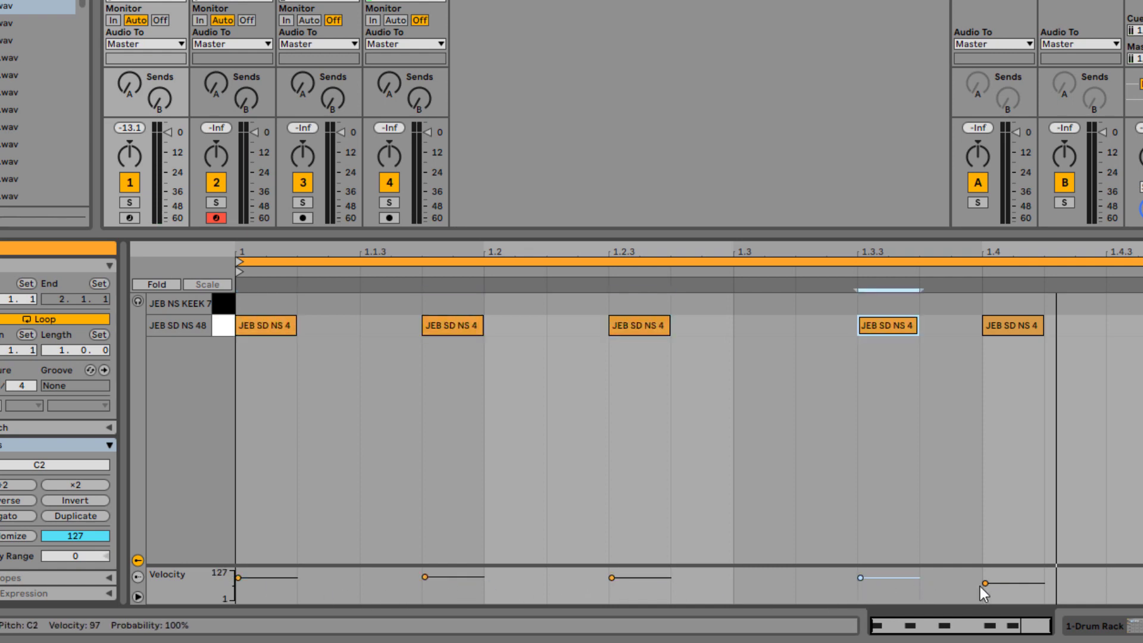
drag(985, 584, 985, 579)
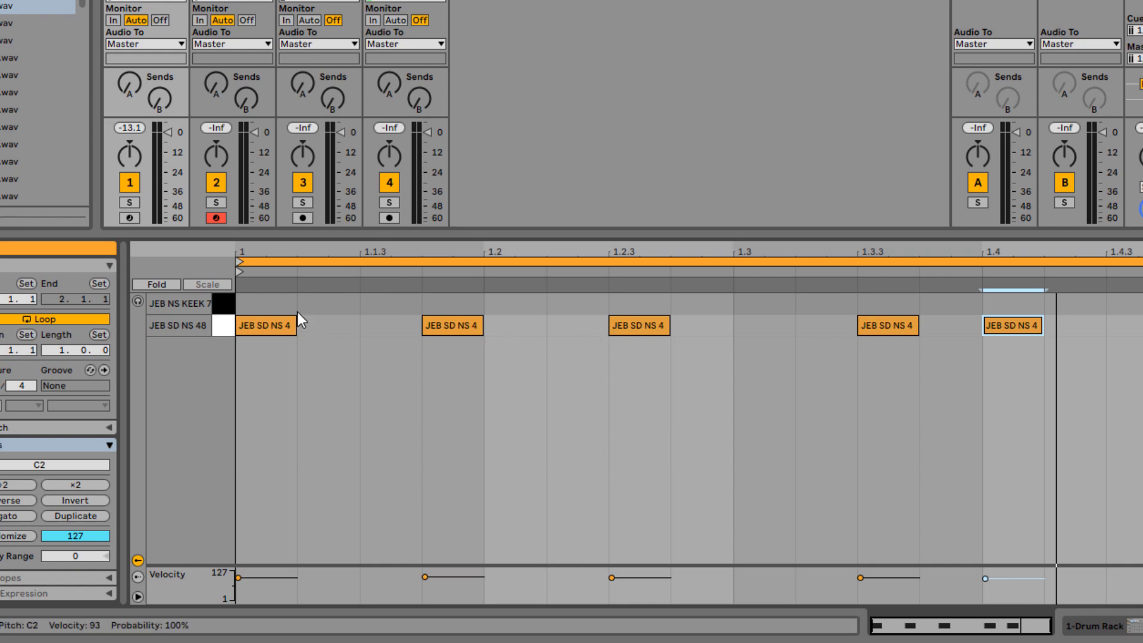
Step: Add JEB NS KEEK 7 kick notes on all four beats, at 1.1, 1.2, 1.3 and 1.4, and play the pattern back
double_click(244, 302)
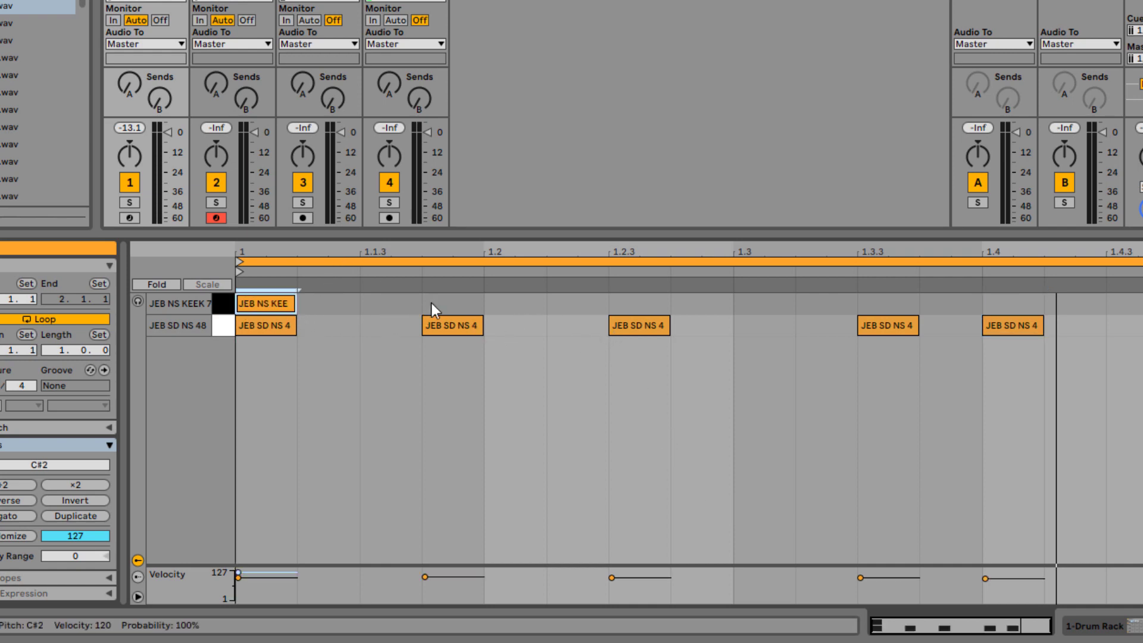
double_click(497, 305)
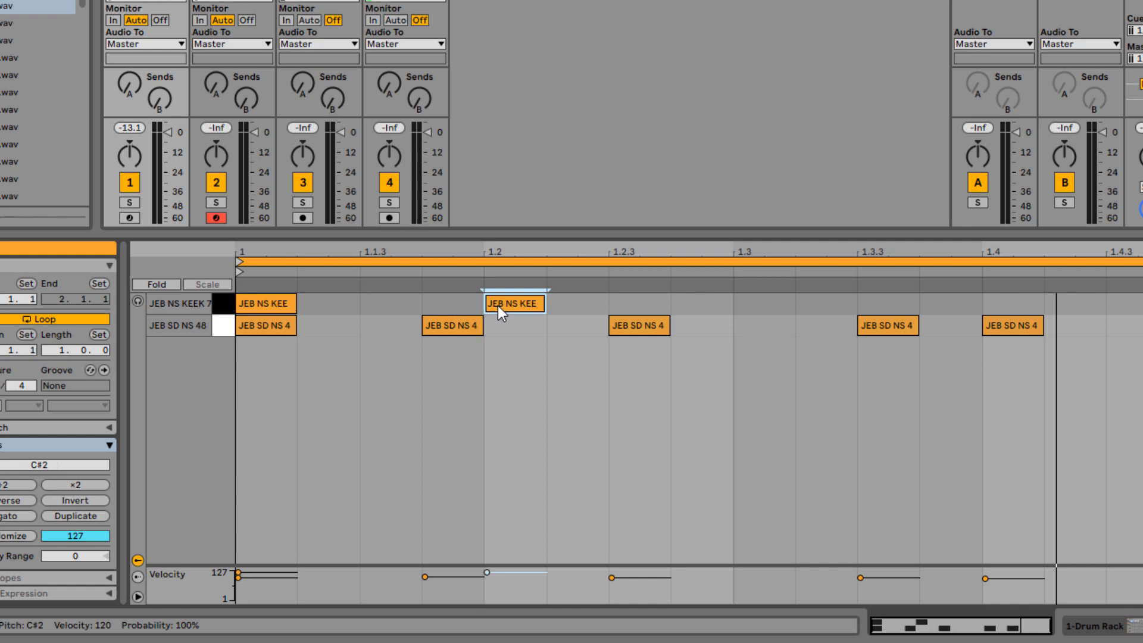
double_click(750, 305)
double_click(988, 305)
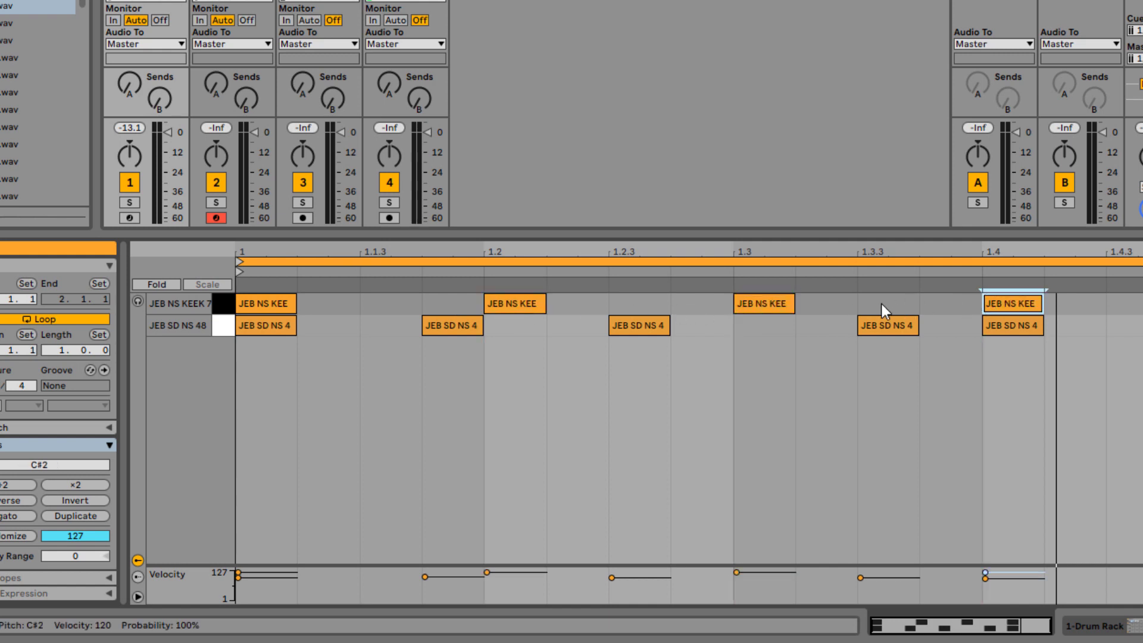
key(space)
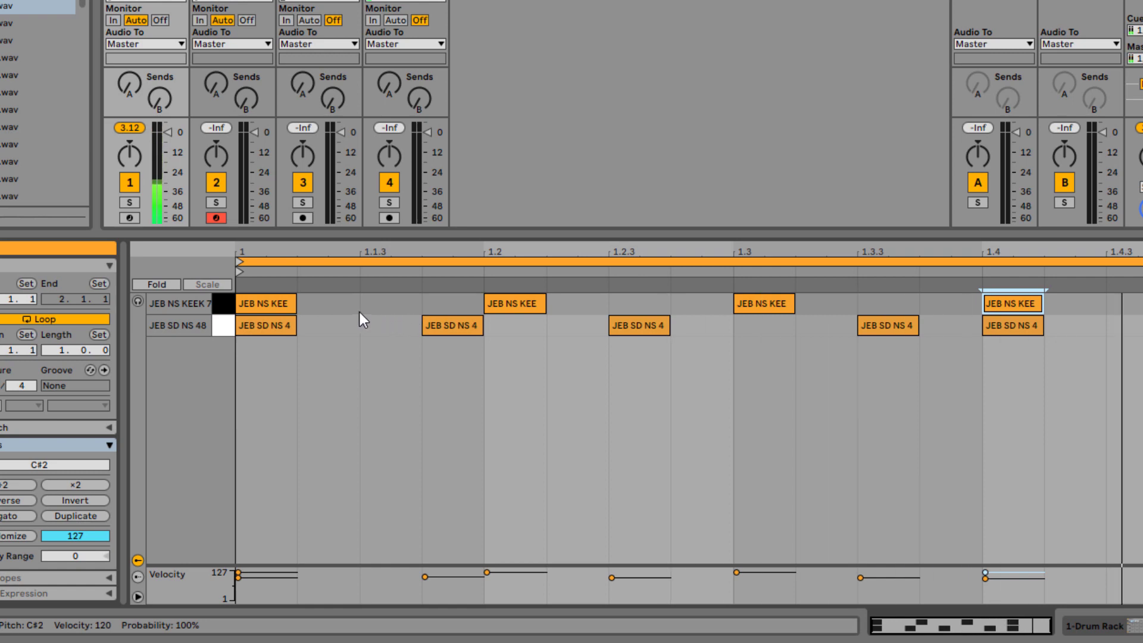
Step: Lower the JEB NS KEEK 7 pad's volume to -15.4 dB and play the pattern back to check the balance
click(245, 301)
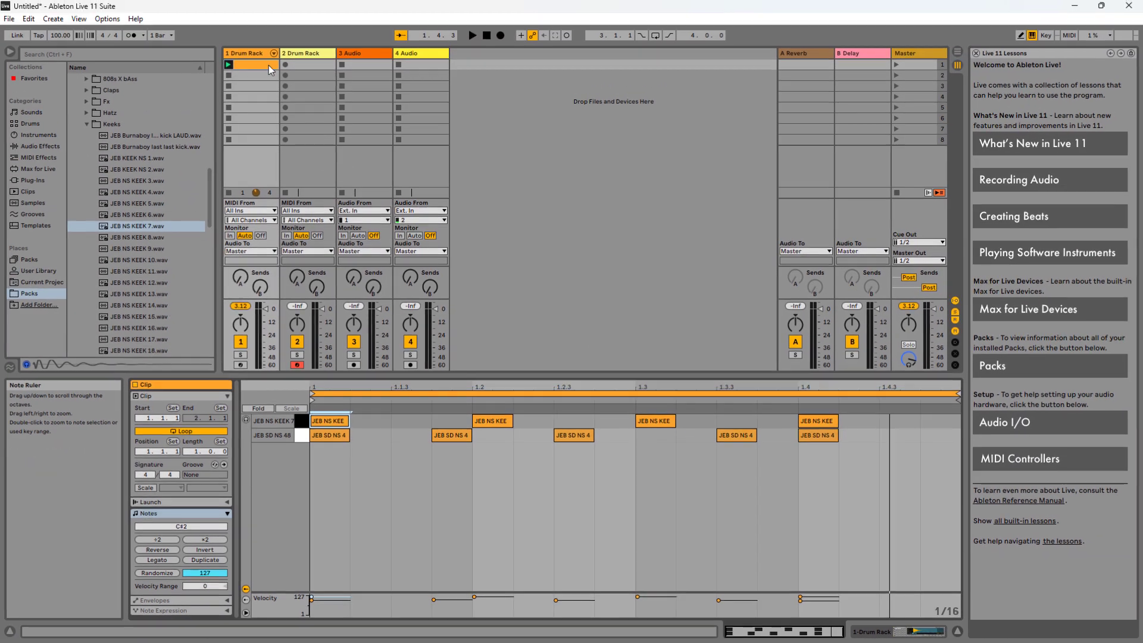
click(249, 53)
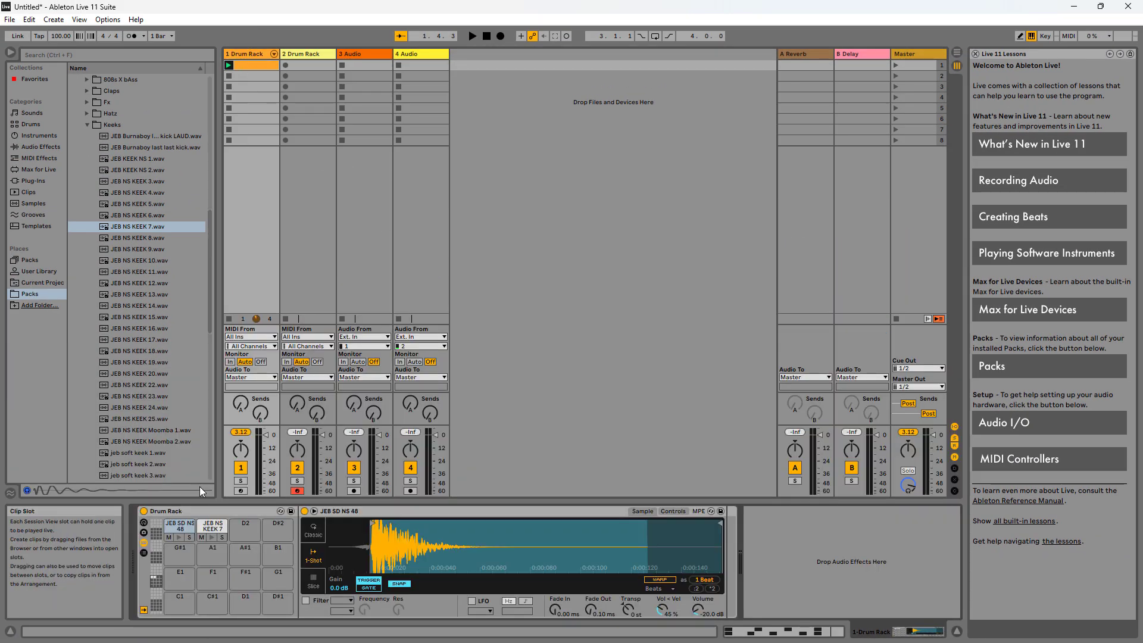
click(213, 526)
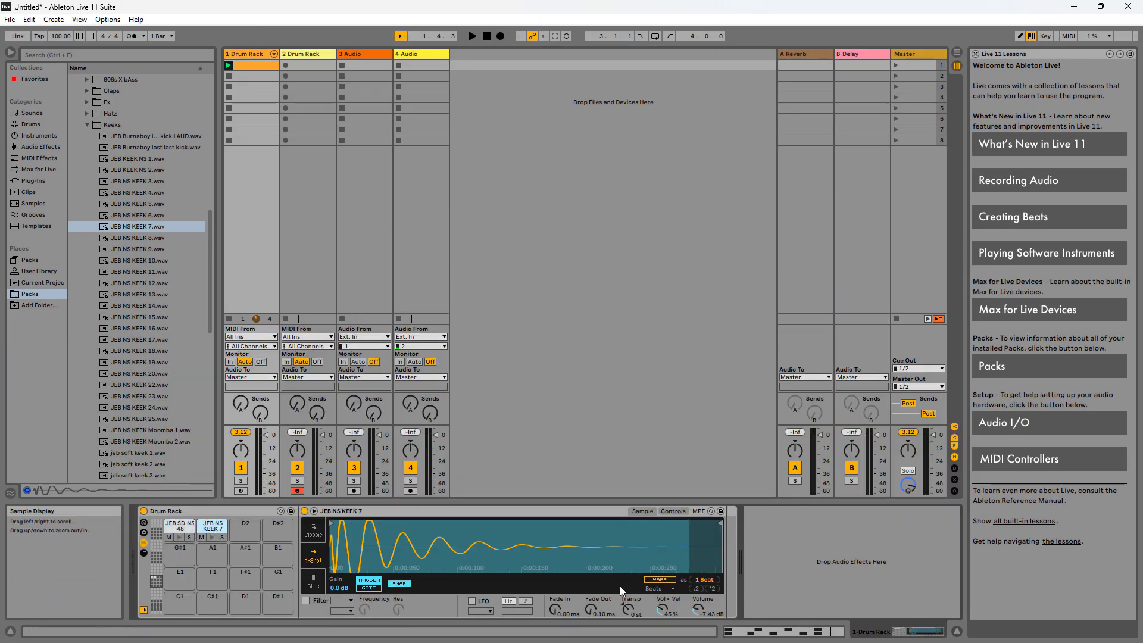
click(708, 612)
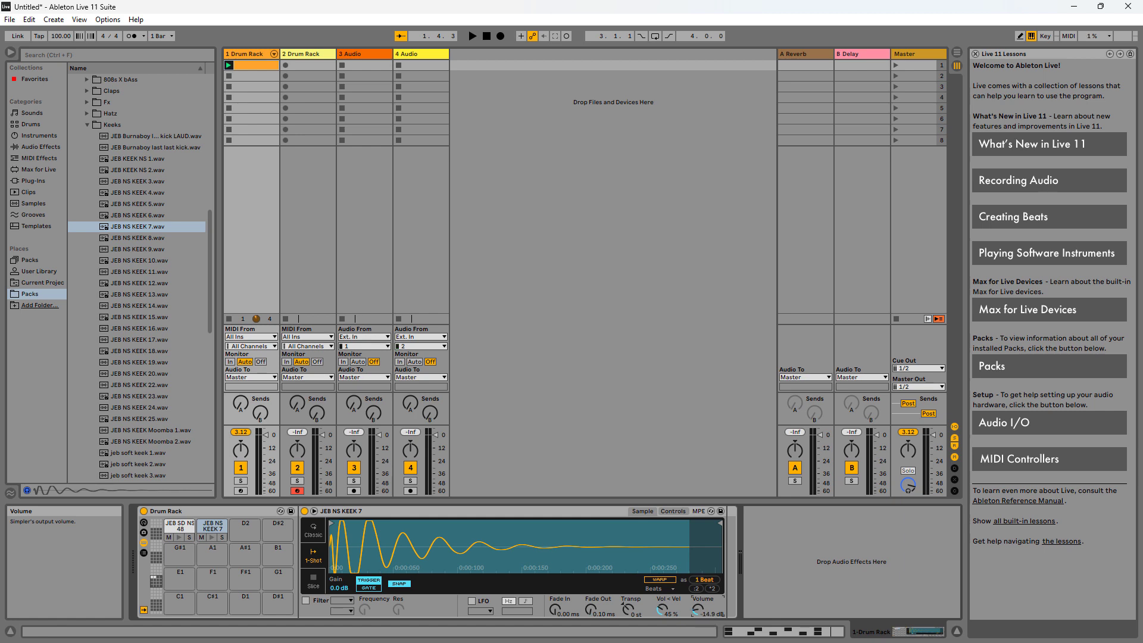
key(space)
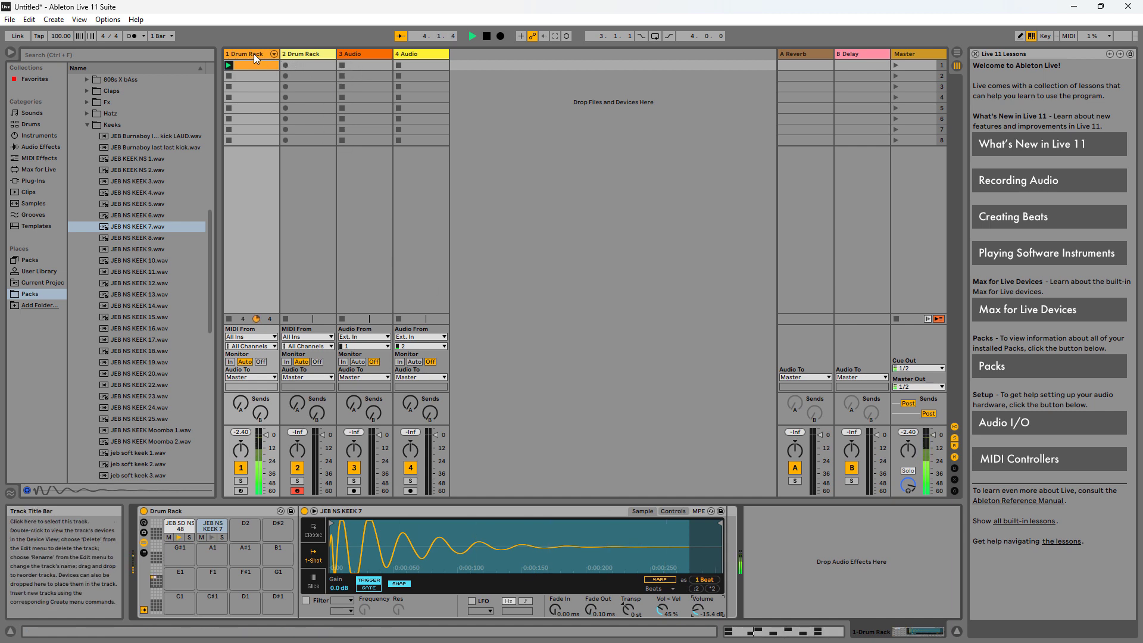
key(space)
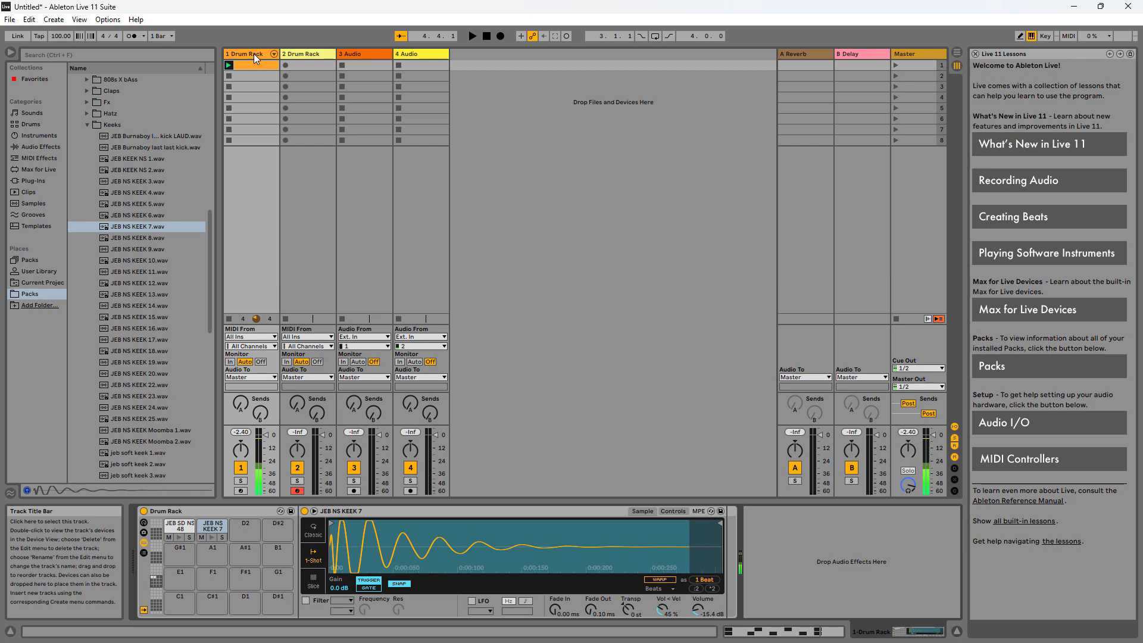
click(248, 69)
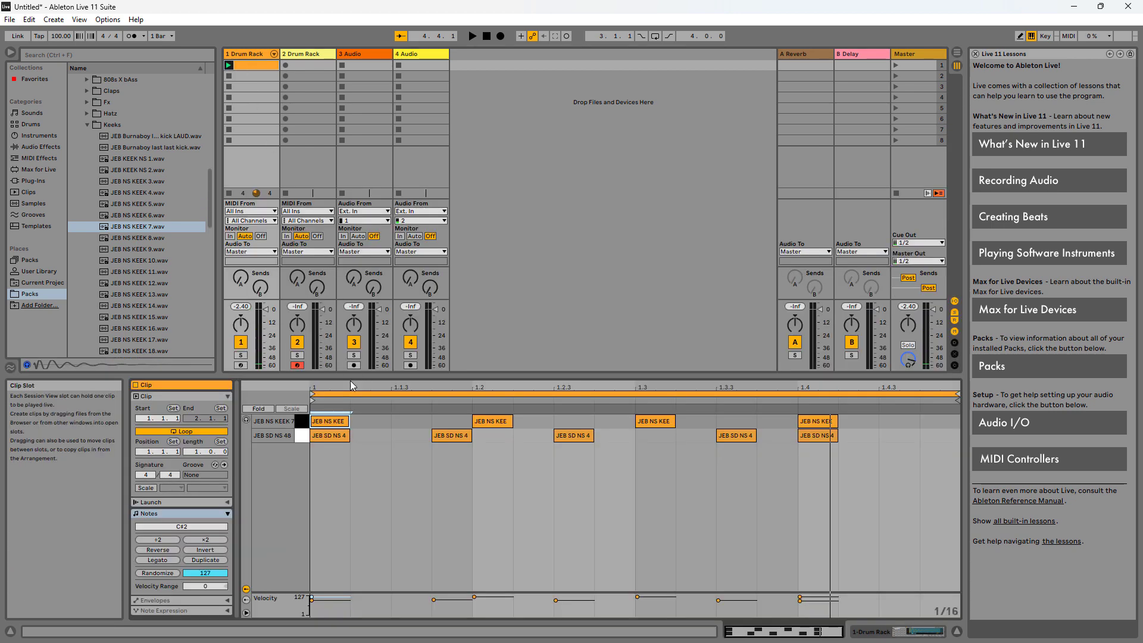
click(244, 54)
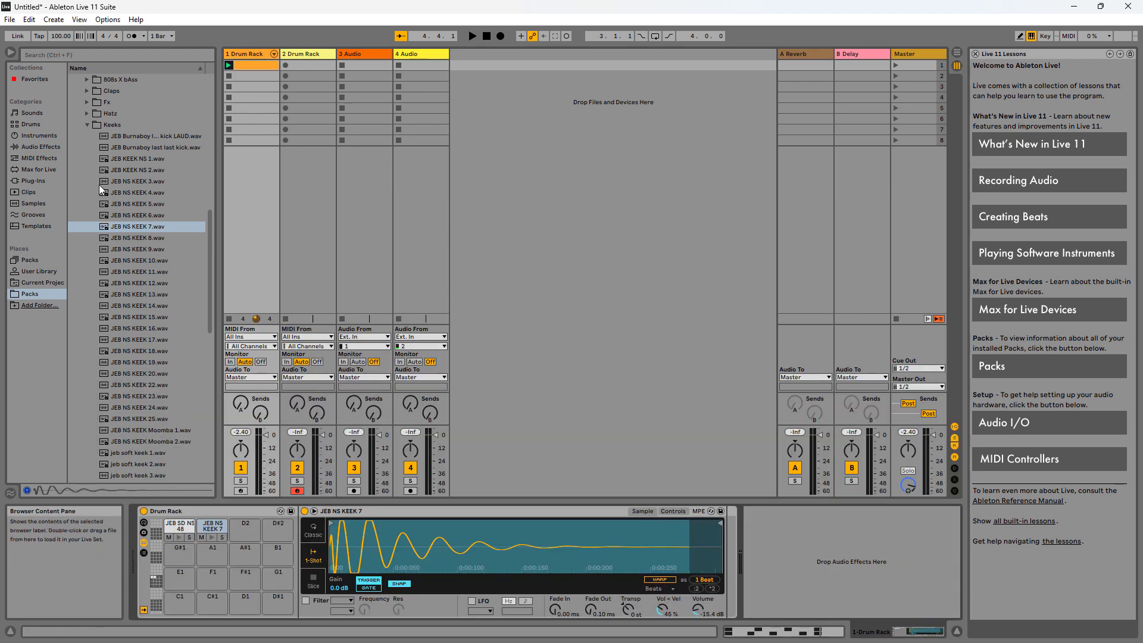
Step: Load JEB NS BONGAR 5.wav from the Perx BONGARS folder onto the Drum Rack's D2 pad
click(86, 137)
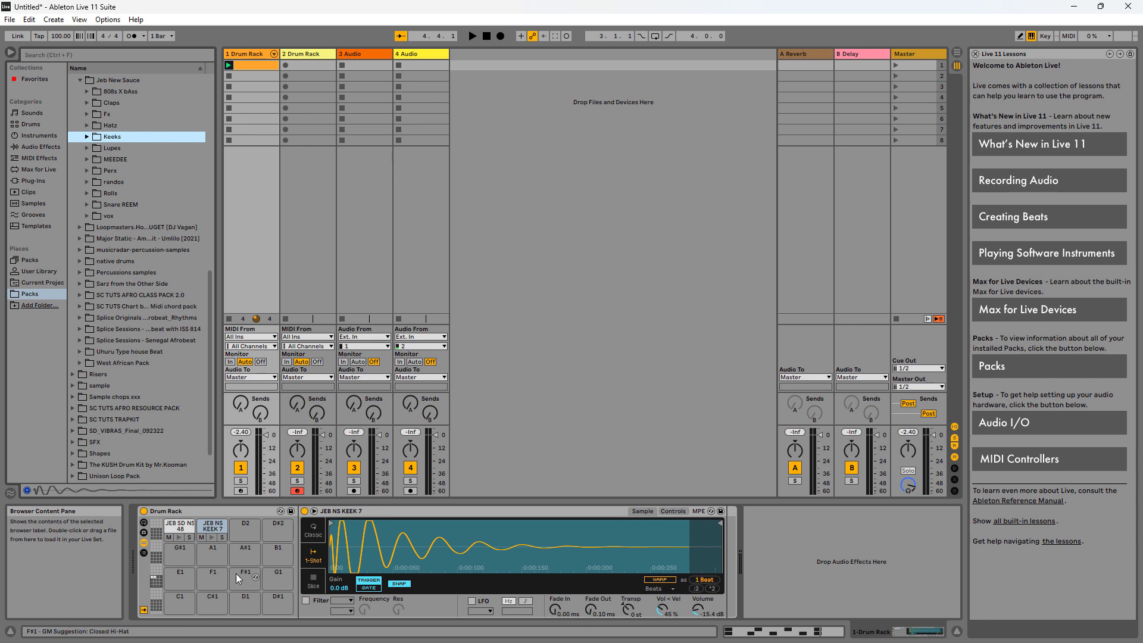
scroll(230, 575, up, 12)
scroll(228, 568, down, 4)
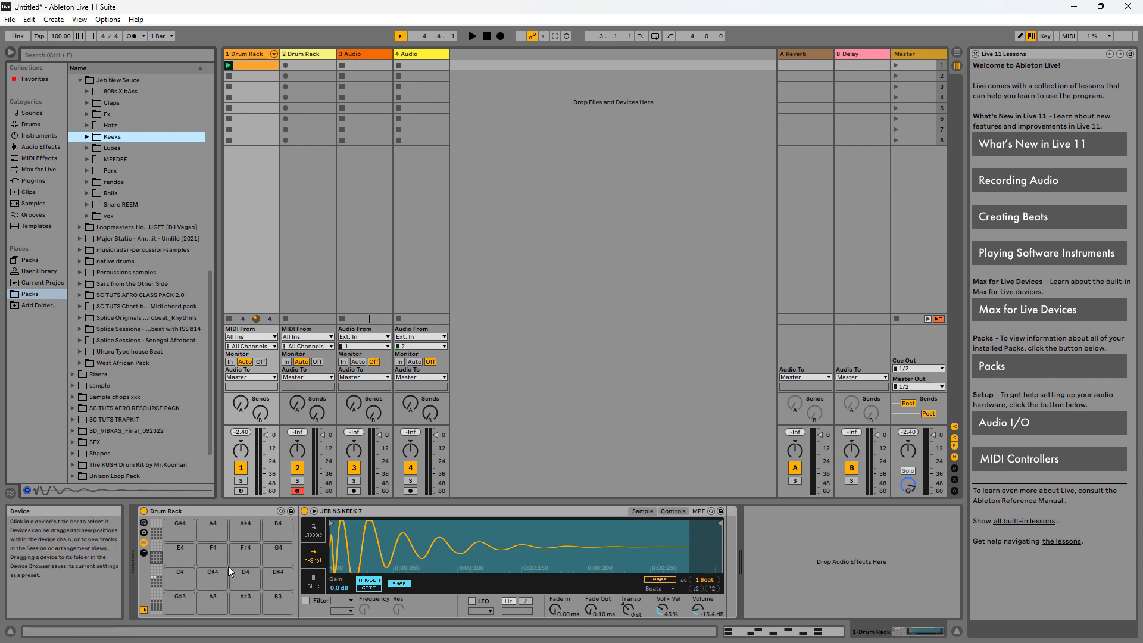
scroll(229, 564, down, 8)
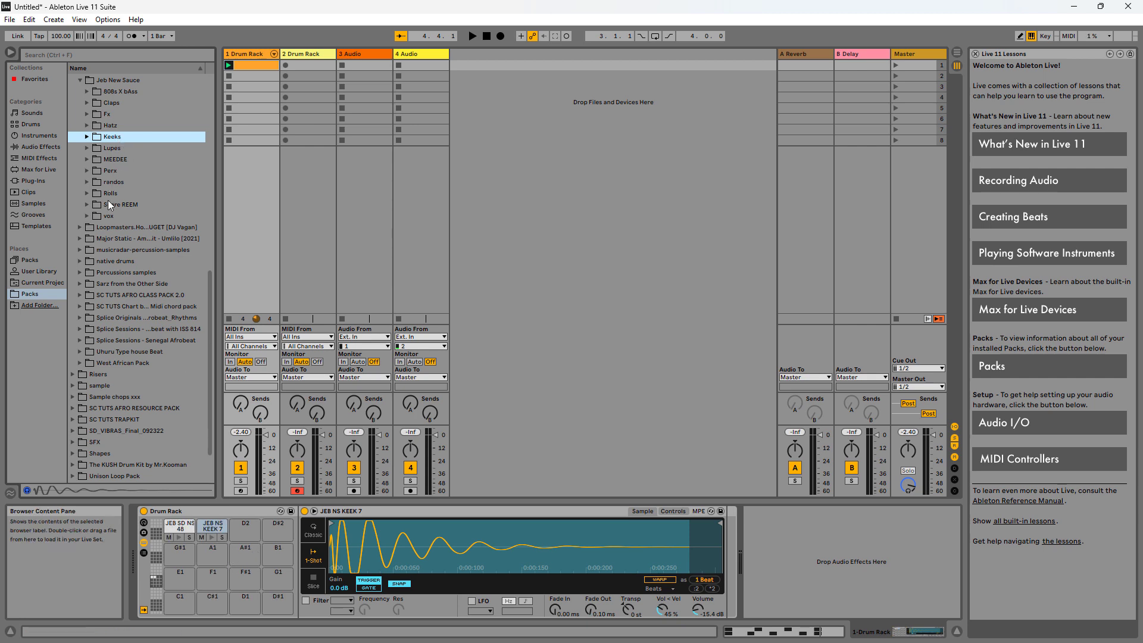
double_click(105, 170)
click(124, 215)
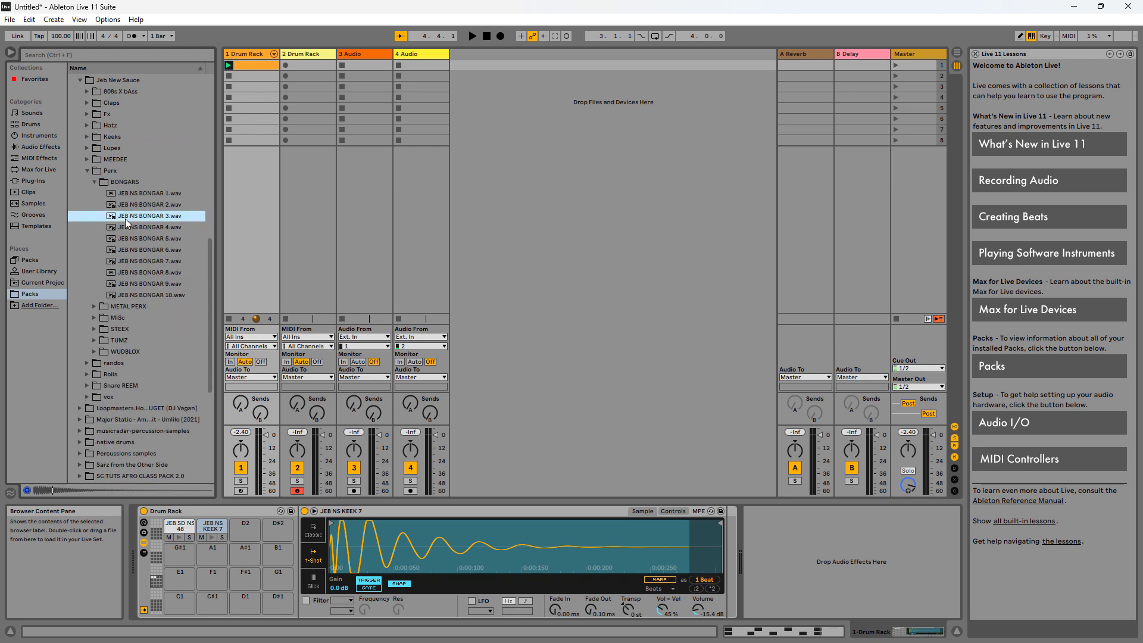
click(131, 237)
drag(156, 238, 245, 526)
Step: Audition more BONGARS samples and load JEB NS BONGAR 7.wav onto the D#2 pad
click(155, 272)
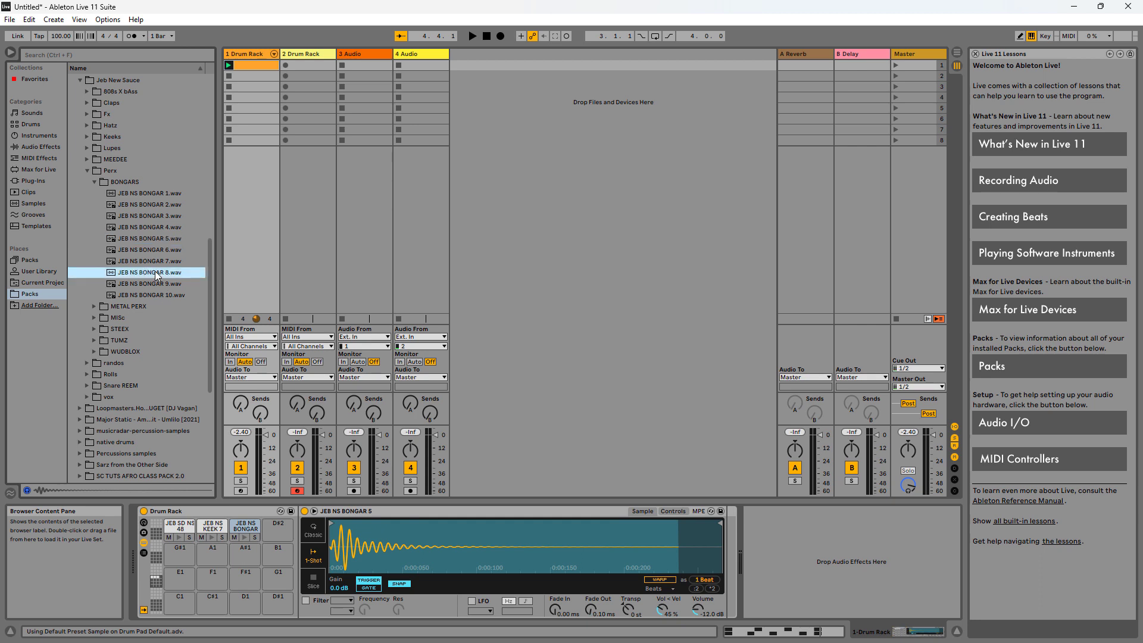
click(153, 282)
click(152, 292)
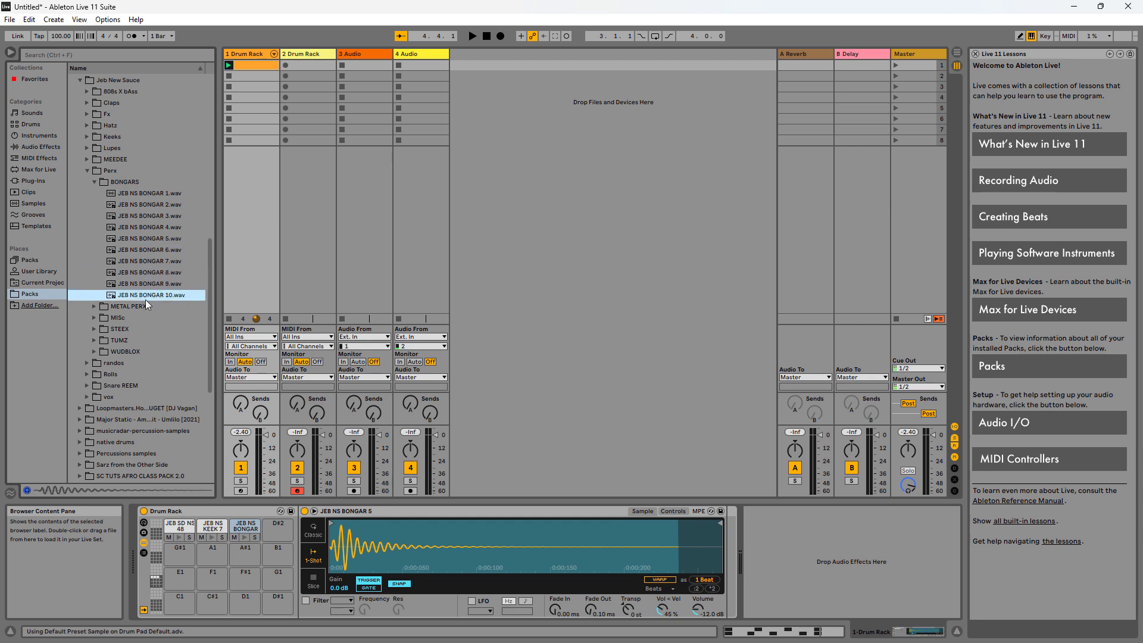
click(144, 238)
click(139, 214)
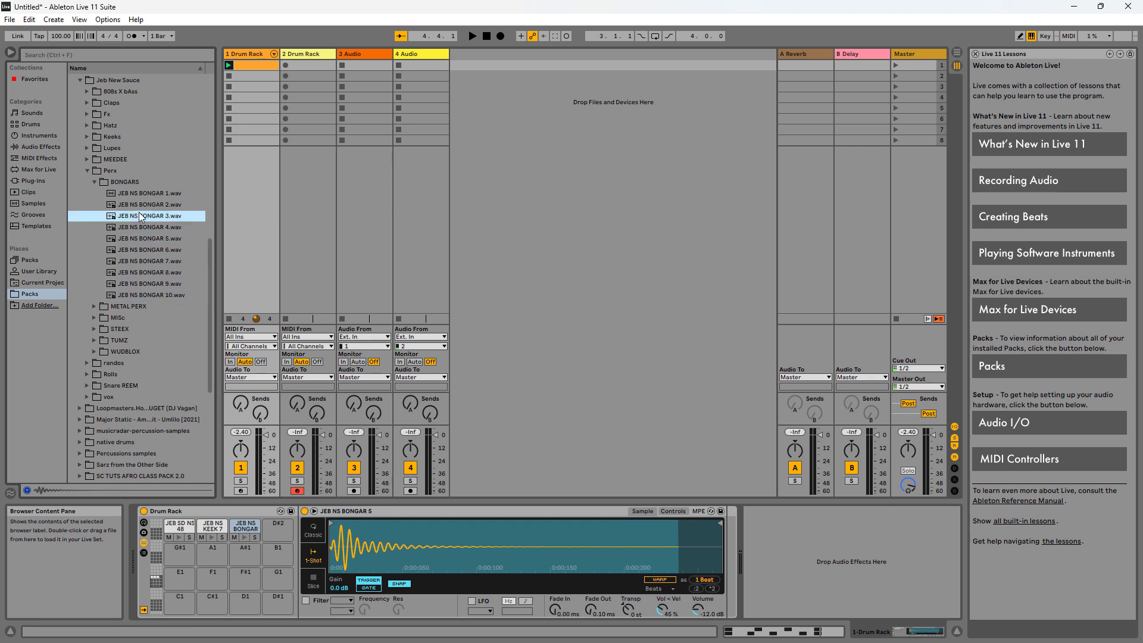
click(140, 241)
click(138, 262)
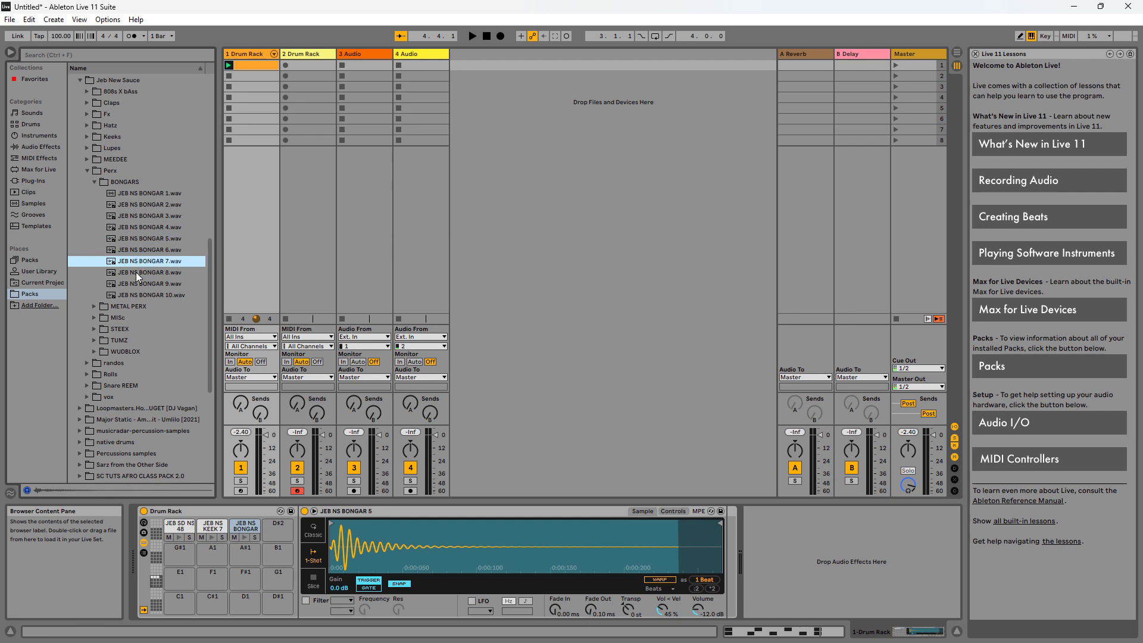
click(135, 272)
click(138, 260)
drag(138, 261, 275, 532)
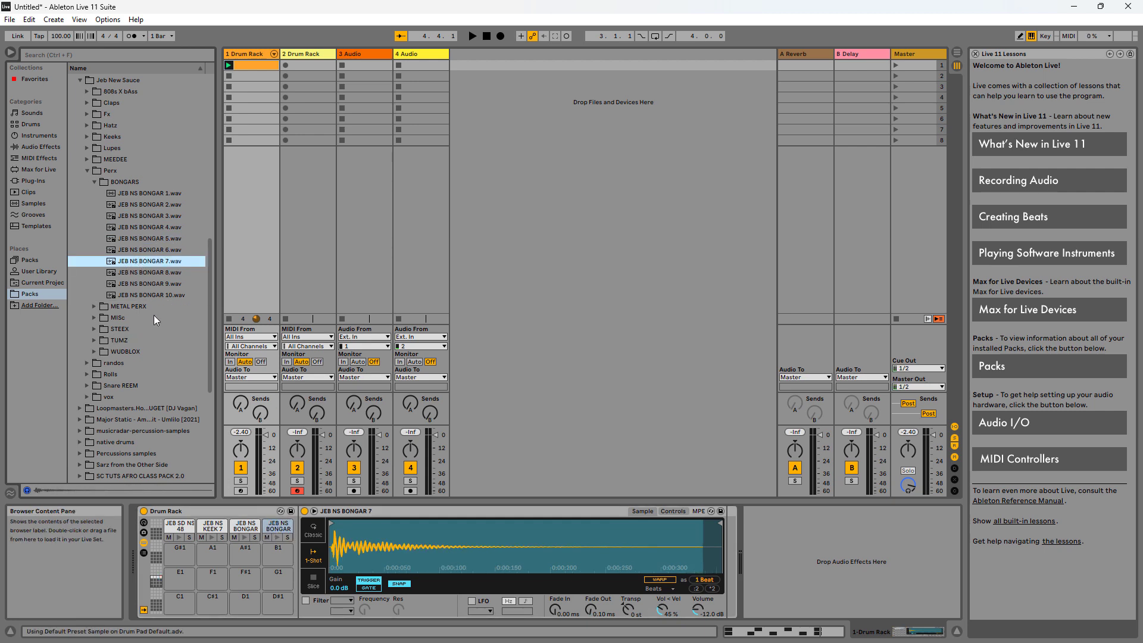
Step: Audition the four percussion samples in the Perx TUMZ folder
double_click(127, 341)
click(128, 252)
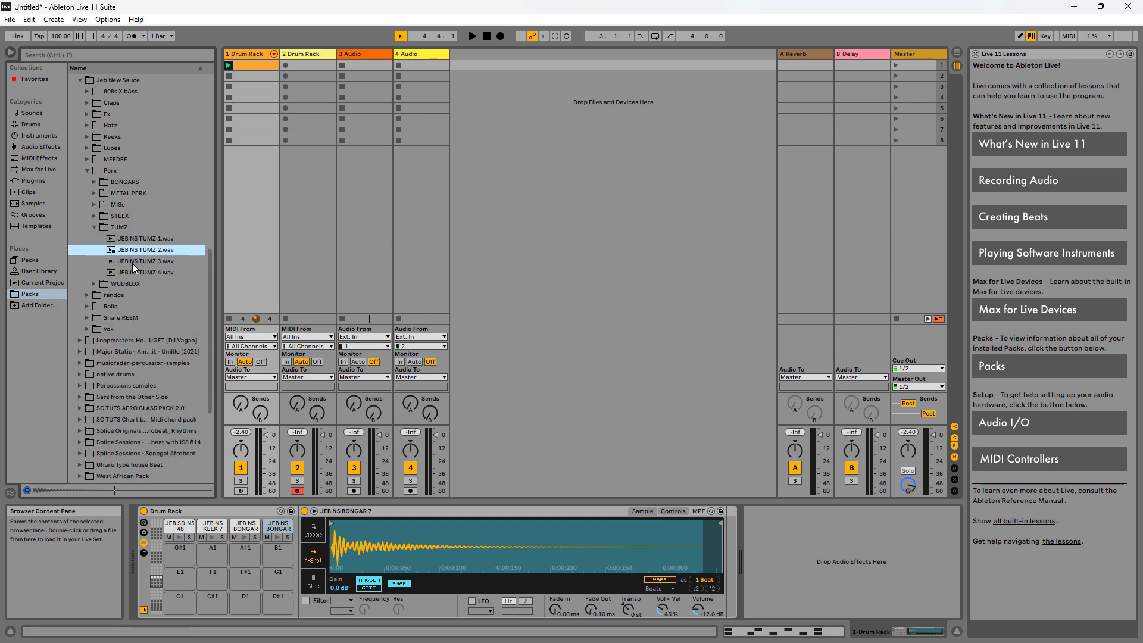
click(132, 263)
click(134, 246)
click(145, 241)
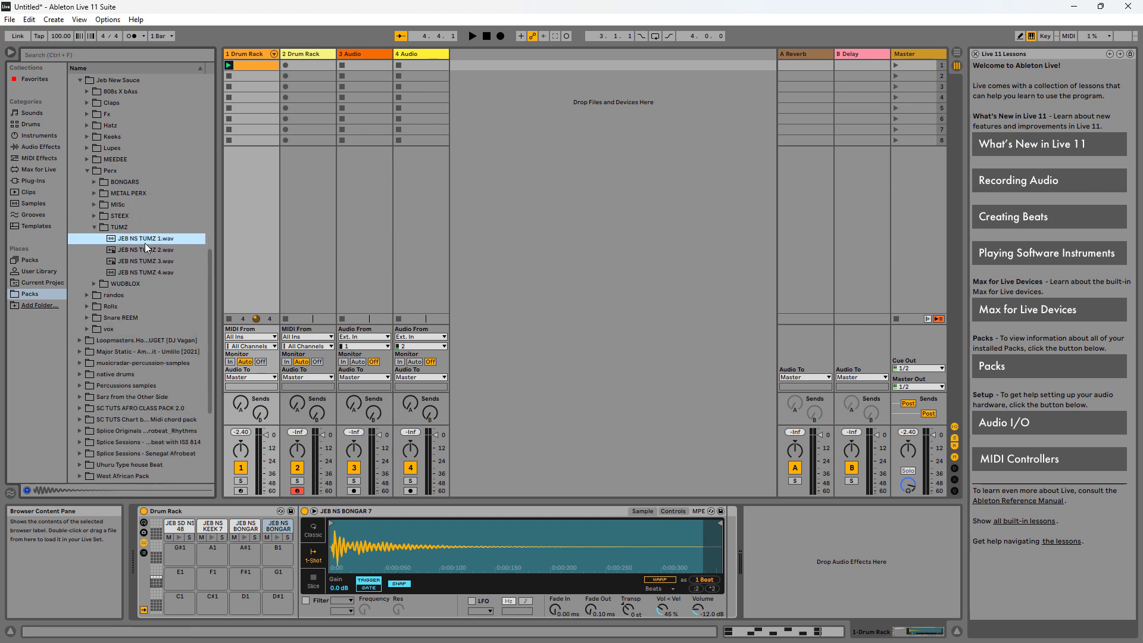
click(148, 274)
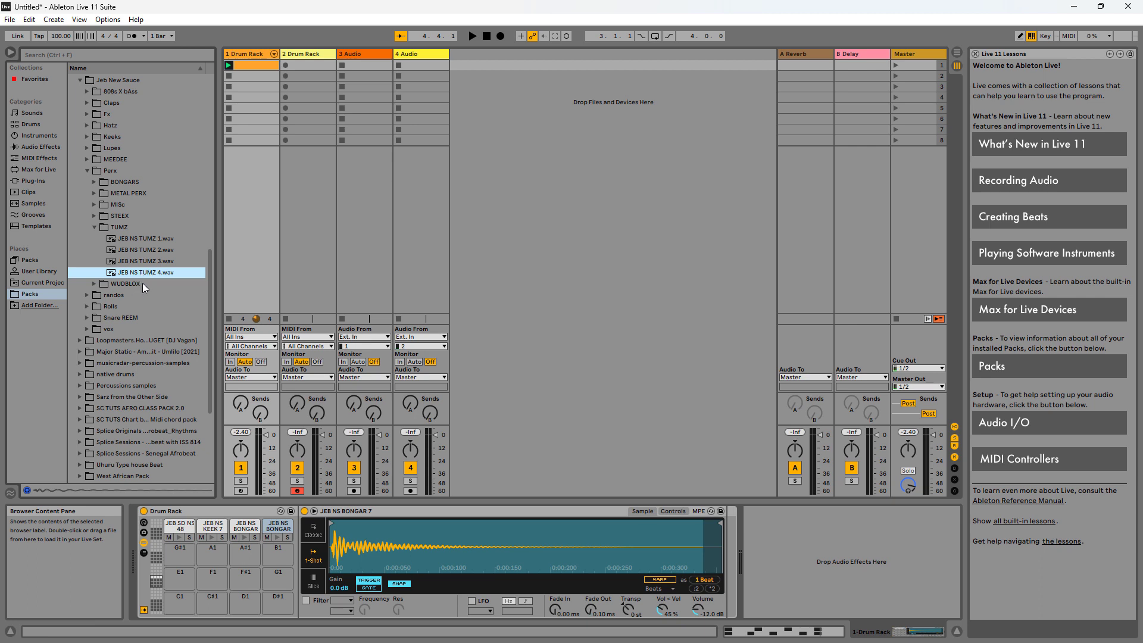
Step: Audition the samples in the WUDBLOX folder and load JEB NS WUDBLOk 2.wav onto the G#1 pad
double_click(137, 282)
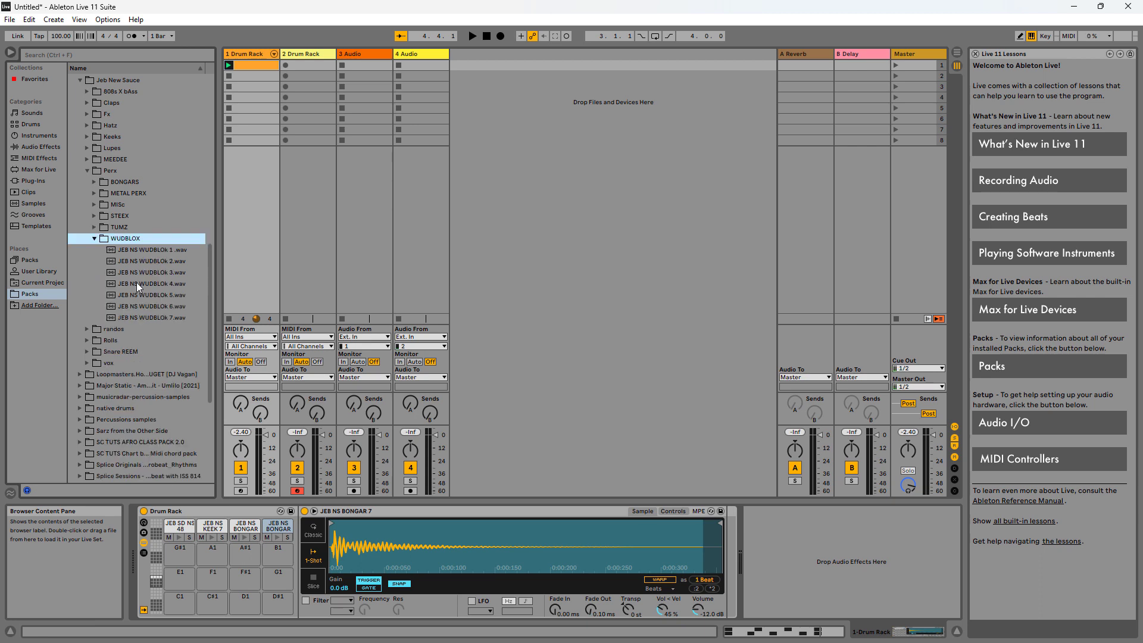
click(131, 295)
click(138, 282)
click(140, 273)
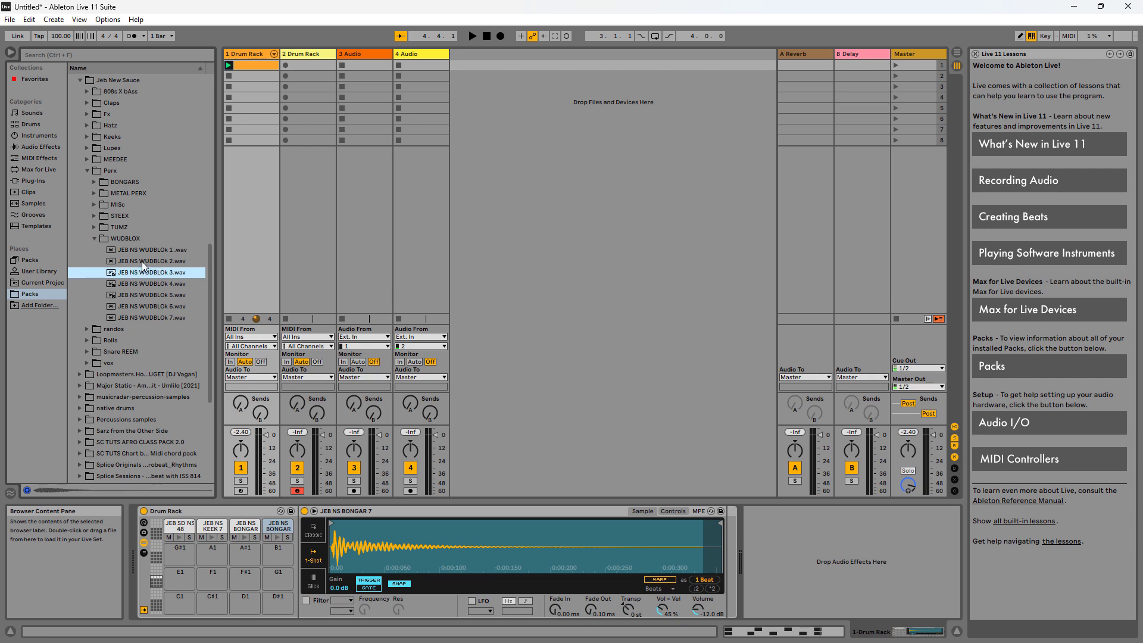
click(142, 261)
click(142, 252)
click(142, 260)
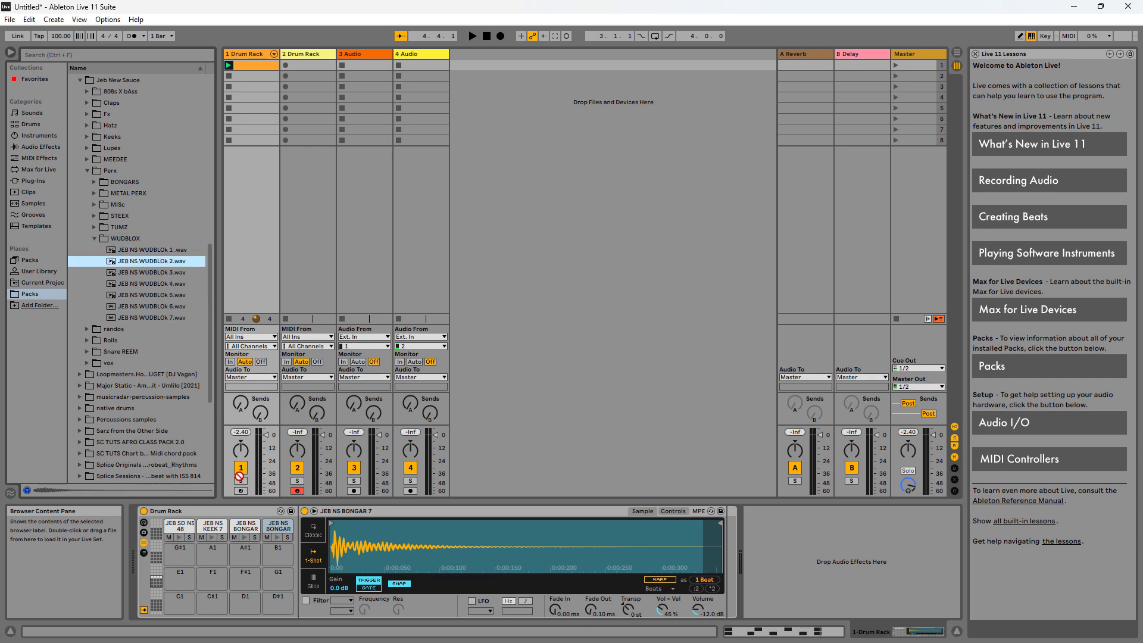
drag(239, 476, 180, 547)
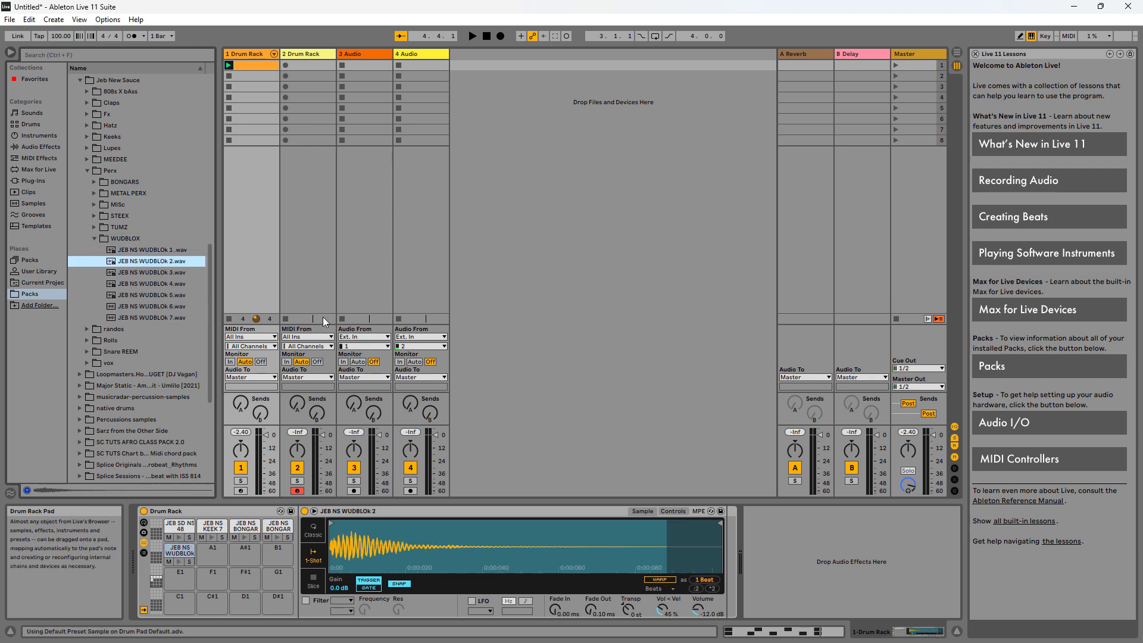
Step: Open track 1's drum clip, turn on note preview and audition the kit's sounds from the piano roll
click(245, 66)
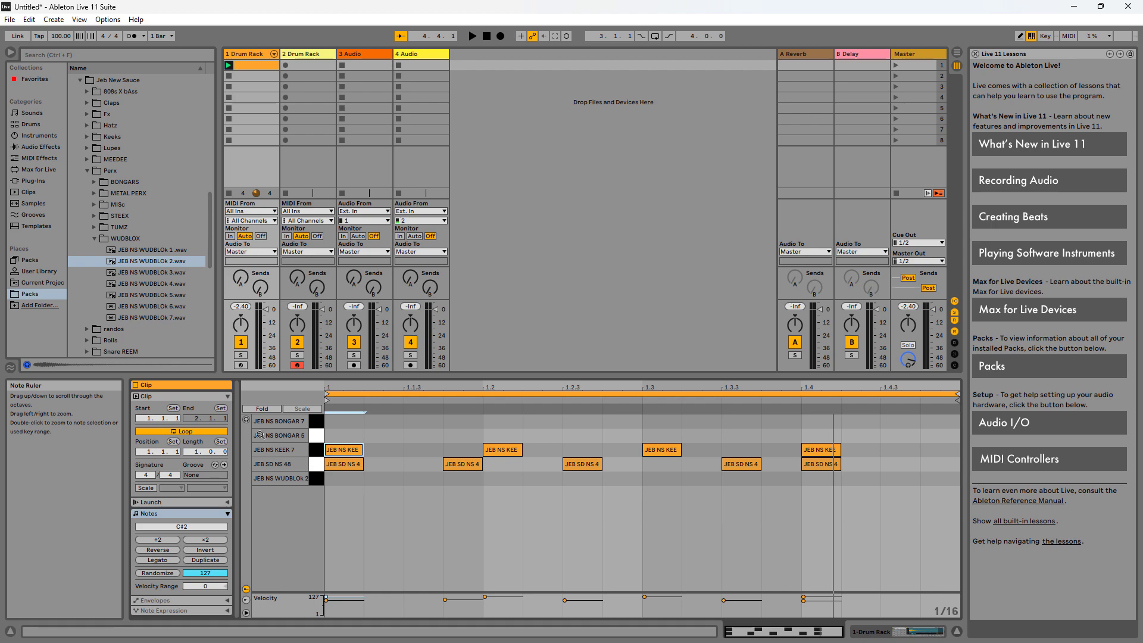
drag(307, 438, 301, 422)
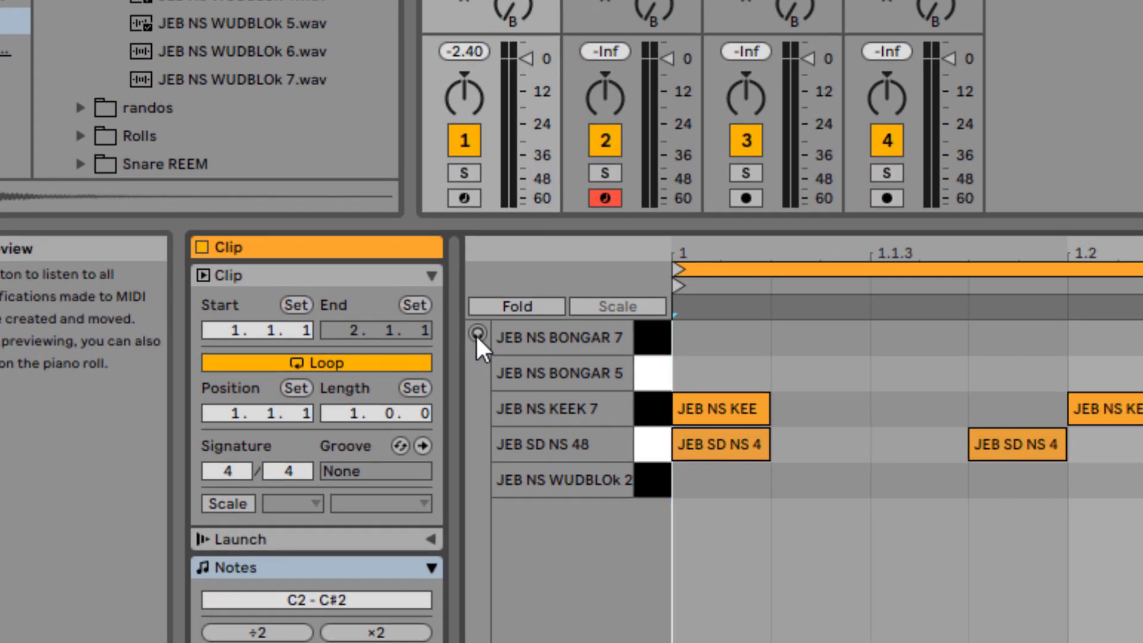
click(264, 412)
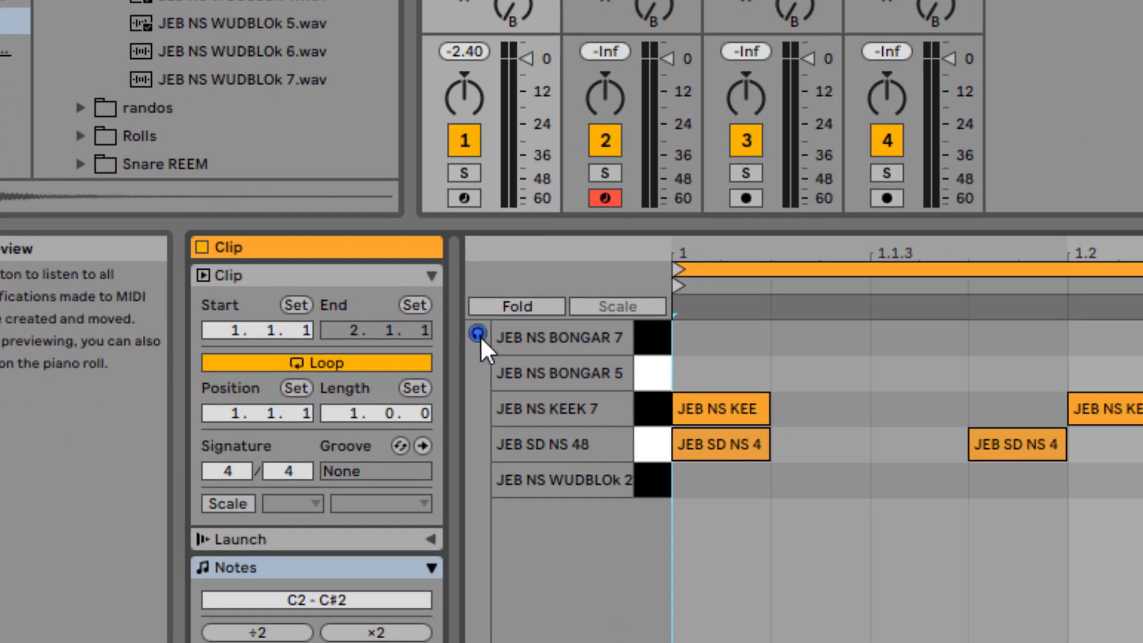
drag(646, 344, 660, 472)
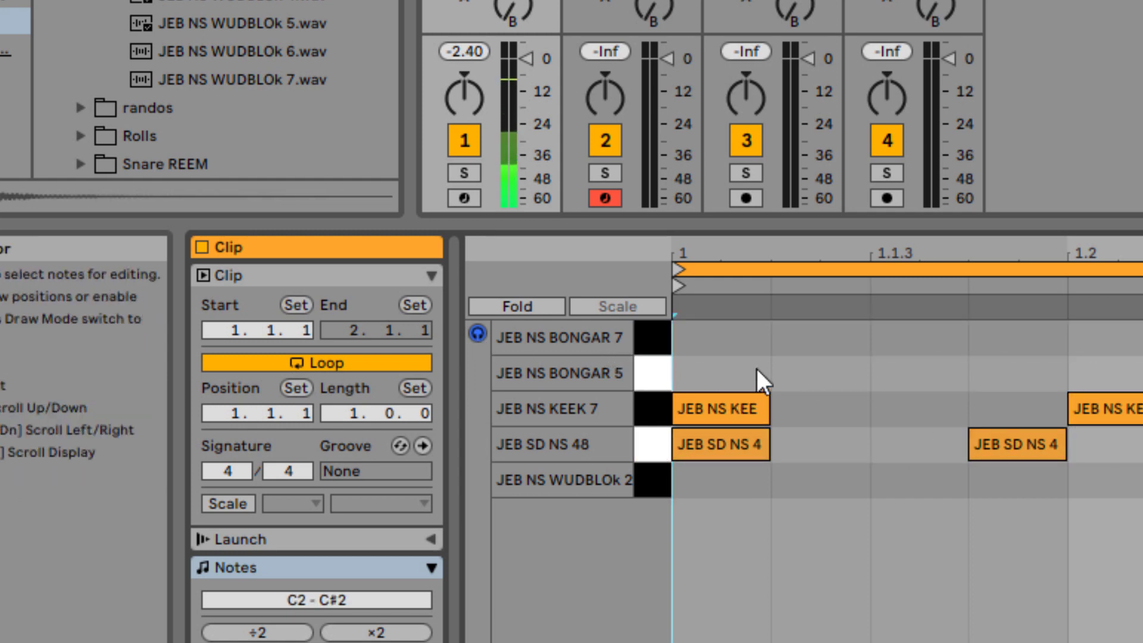
Step: Add a JEB NS BONGAR 7 note at 1.1.2 with velocity 92 and play the pattern back
double_click(781, 338)
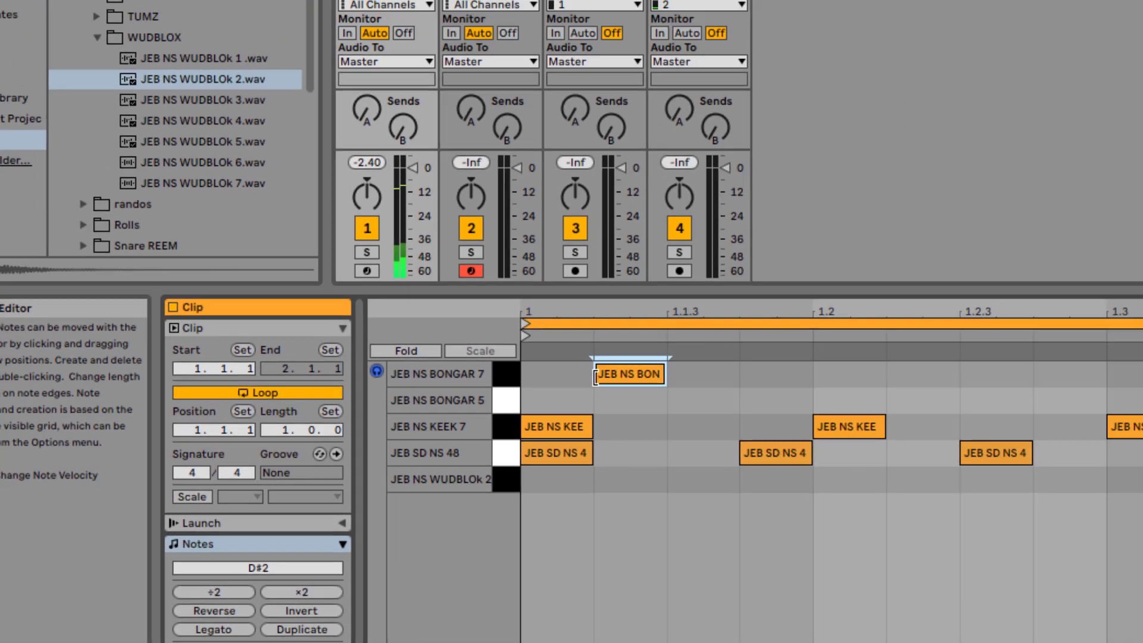
key(space)
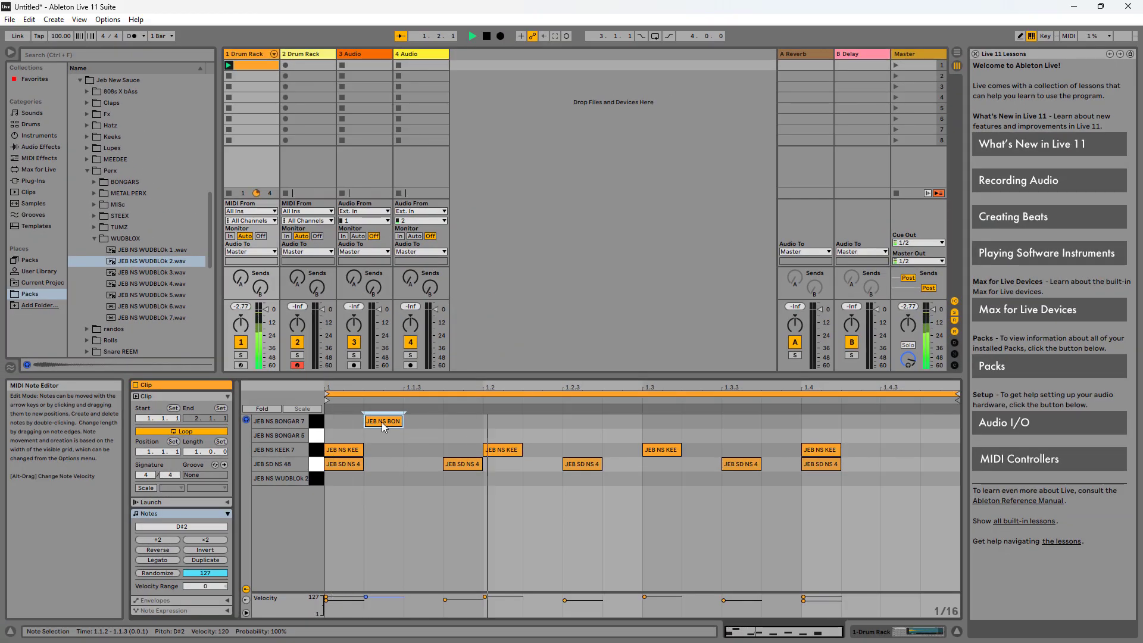
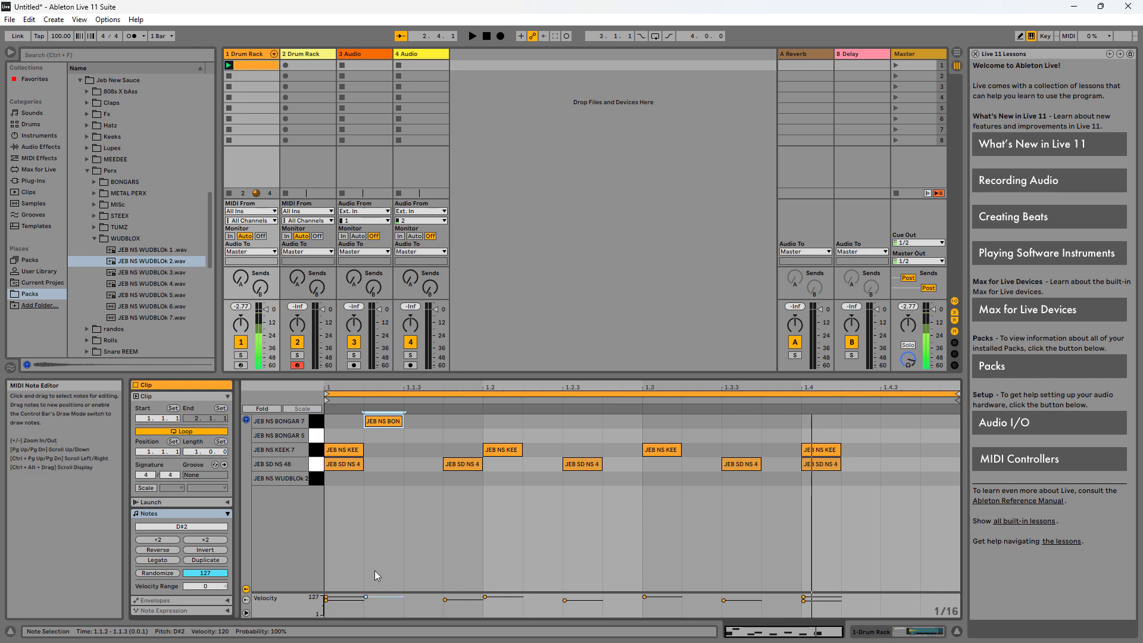
drag(366, 596, 366, 607)
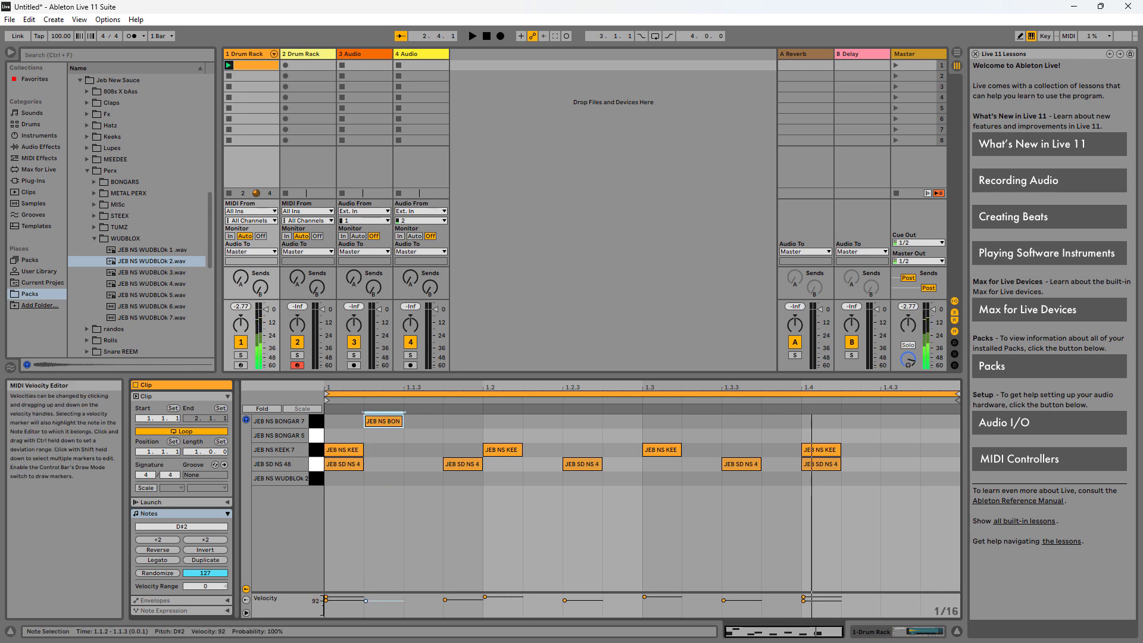
key(space)
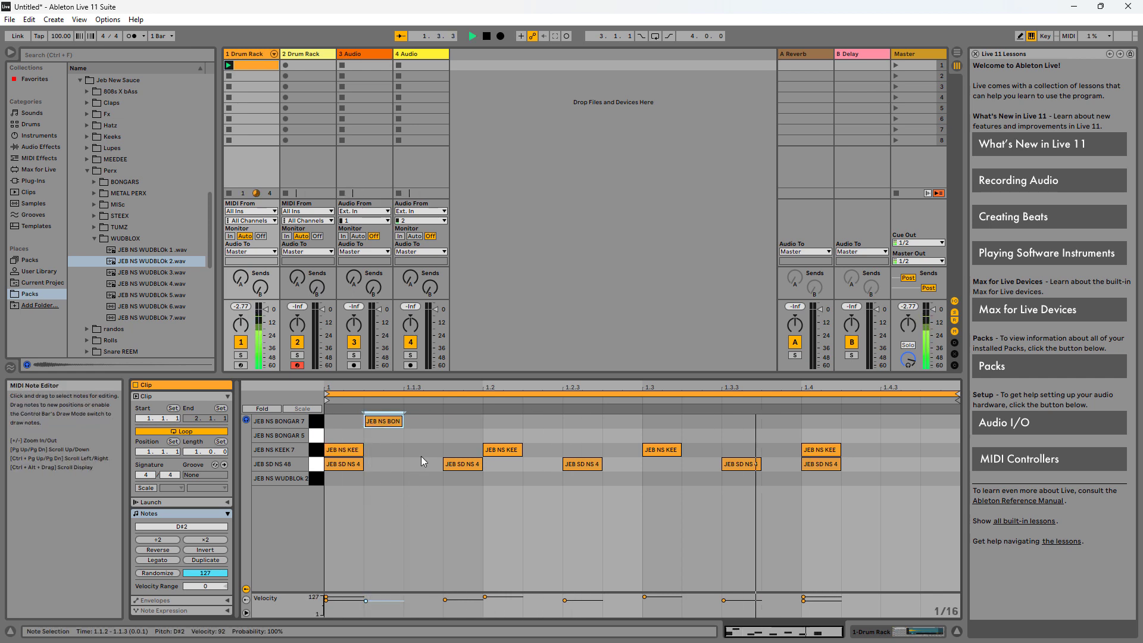
key(space)
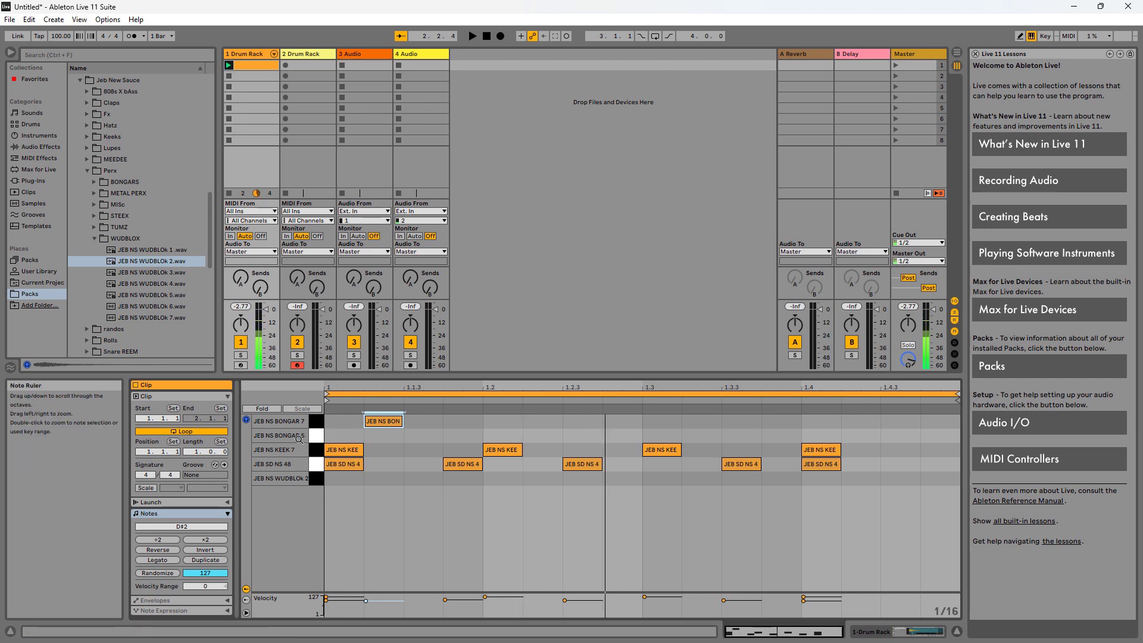
Step: Audition the JEB NS BONGAR 5 sound and place a sixteenth note of it at 1.2.3 in the drum clip
click(315, 439)
key(space)
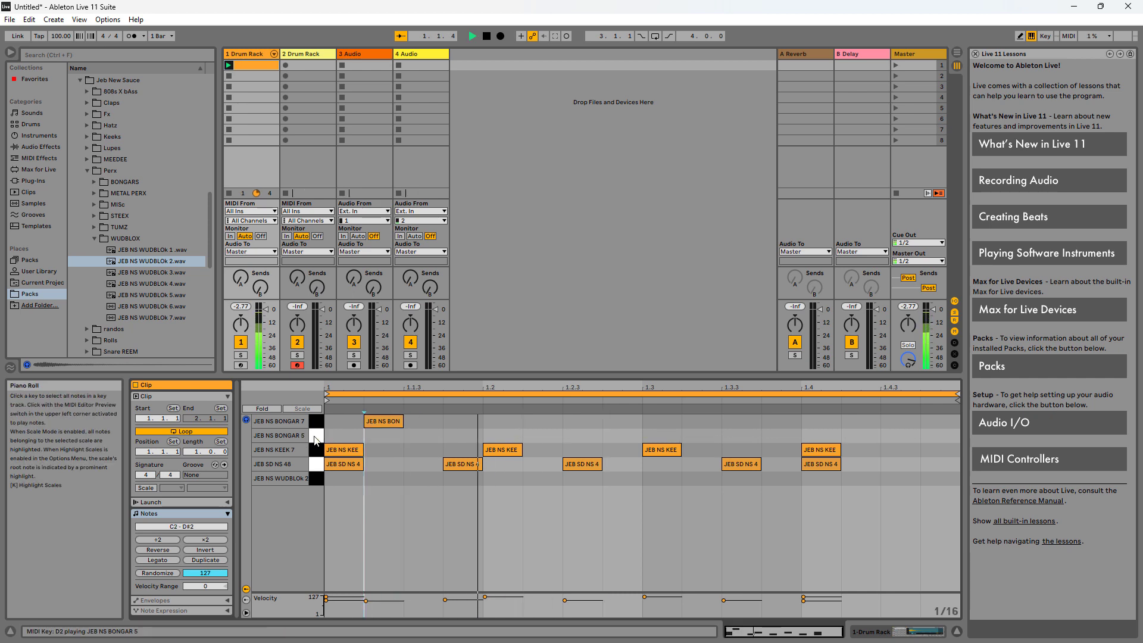
double_click(559, 431)
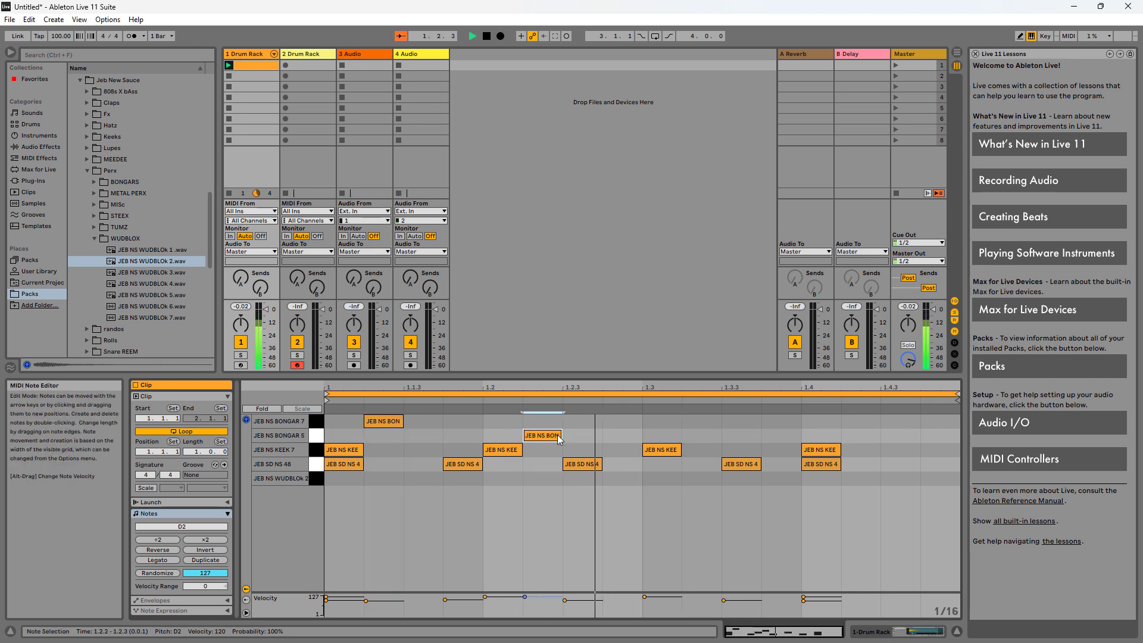
drag(543, 440, 584, 442)
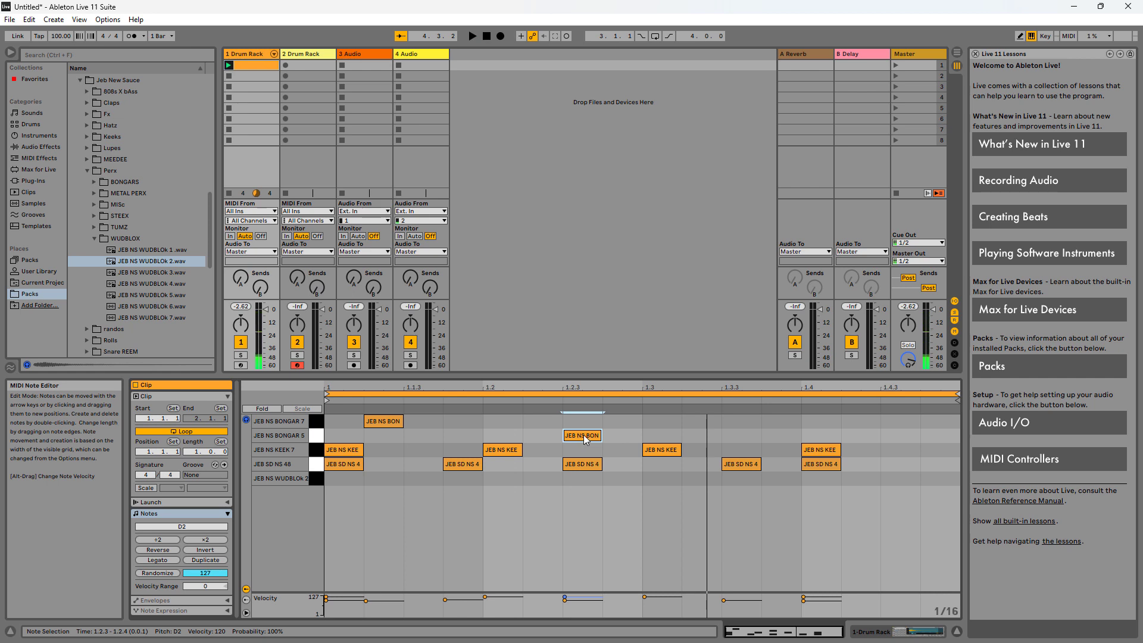
Step: Set the clip's fixed grid to 1/32 and shorten the JEB NS BONGAR 5 note at 1.2.3 to a thirty-second
right_click(619, 464)
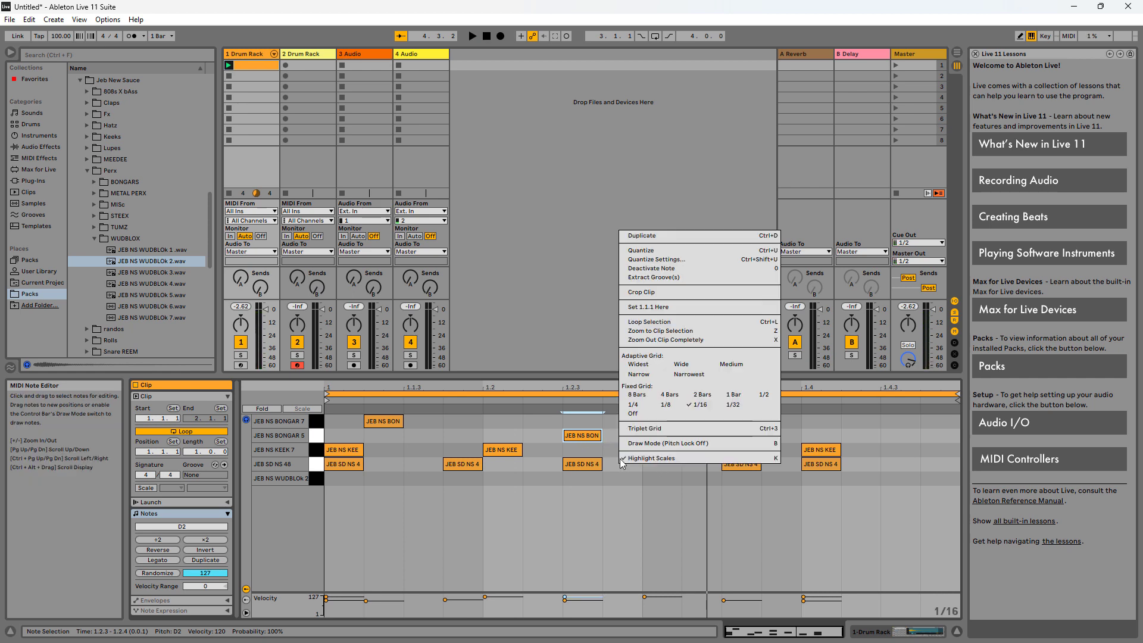
click(734, 405)
scroll(594, 442, up, 5)
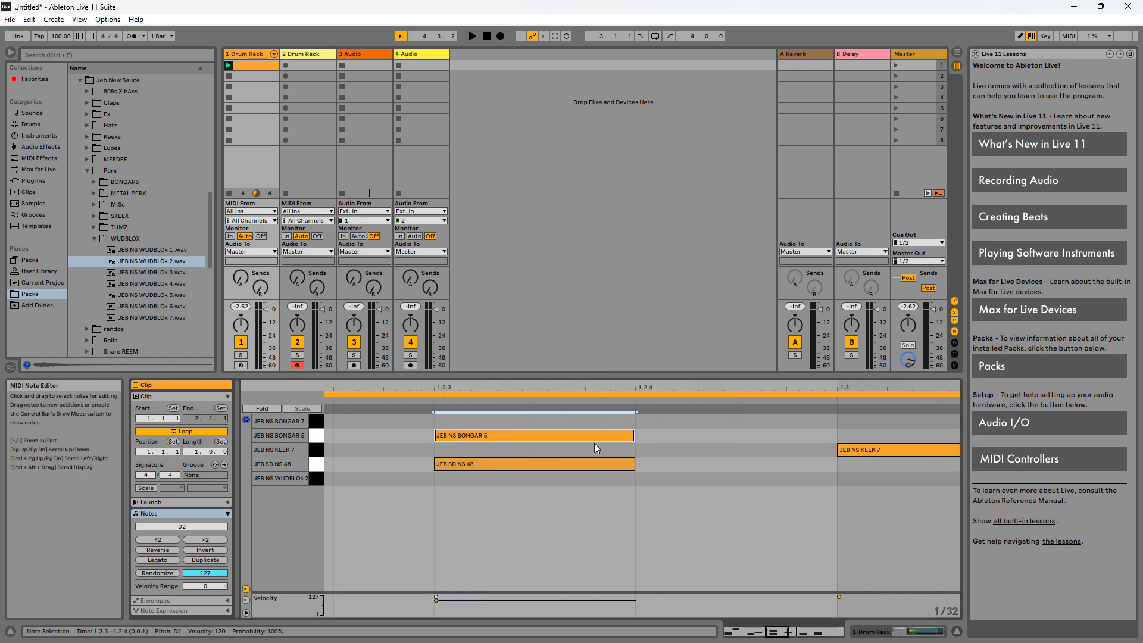
drag(613, 435, 567, 436)
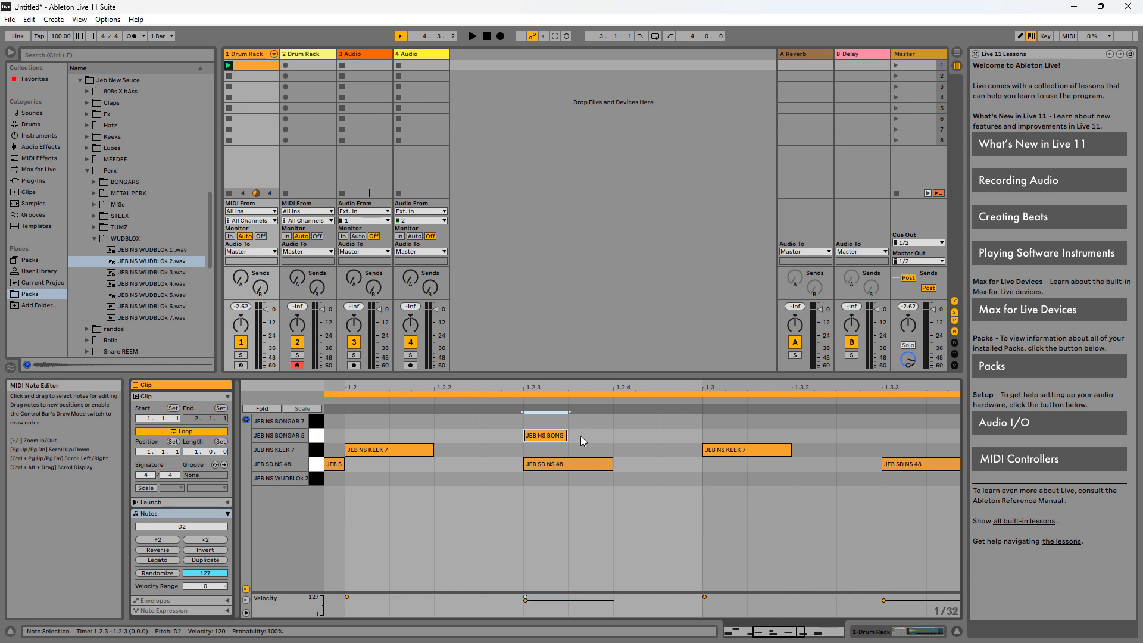
Step: Add a second thirty-second JEB NS BONGAR 5 note, move it to 1.2.4 and play the pattern back
double_click(577, 436)
key(space)
key(minus)
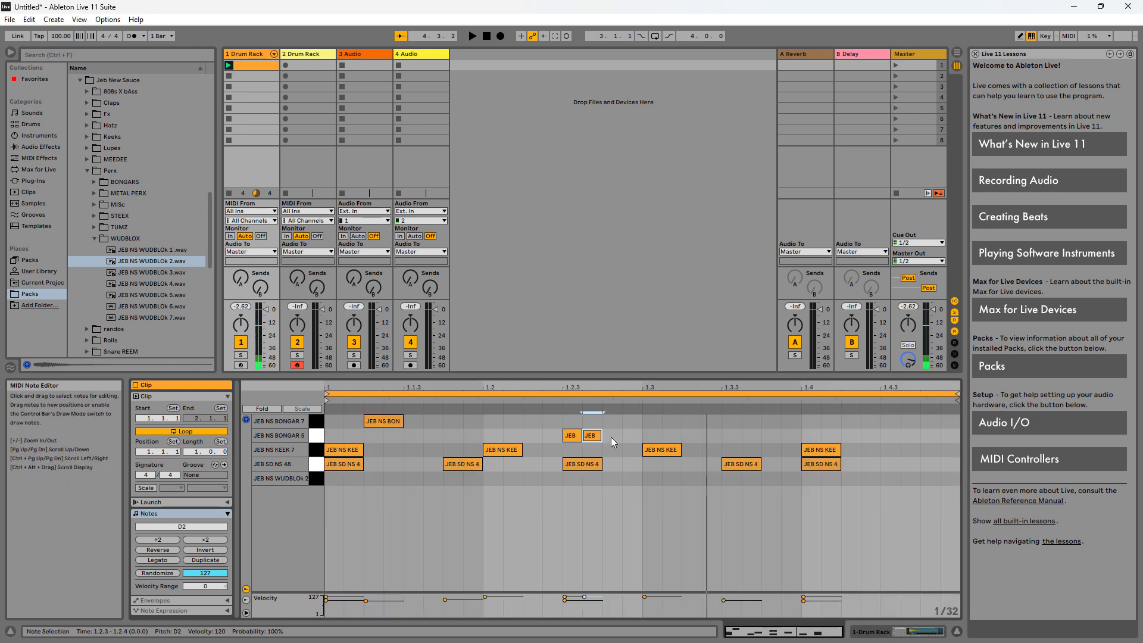
drag(598, 441, 610, 438)
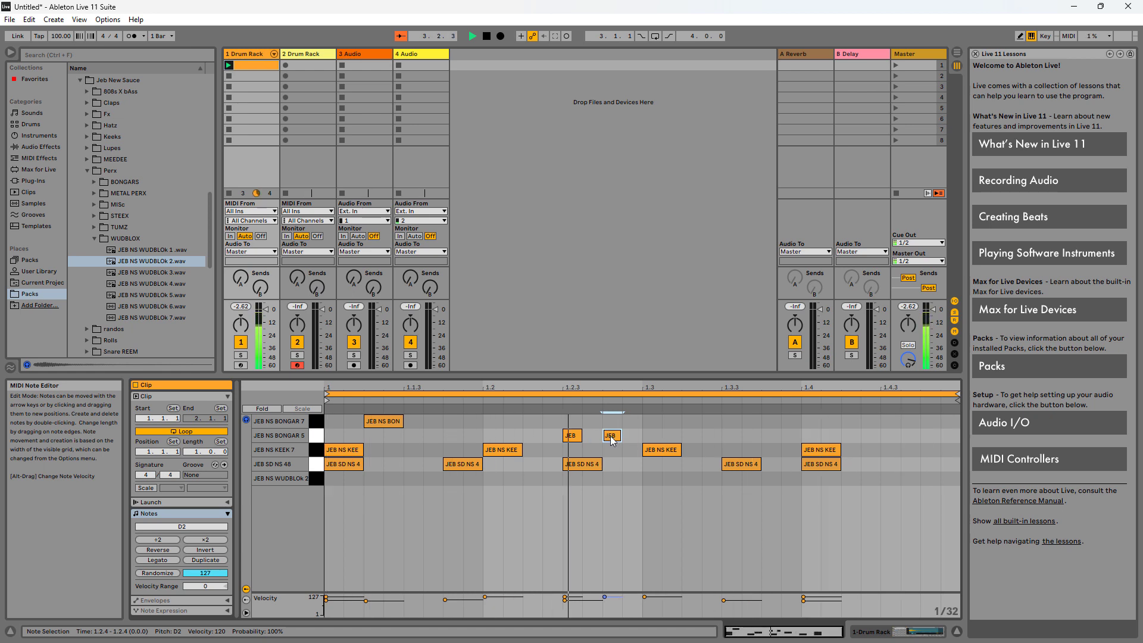
click(620, 472)
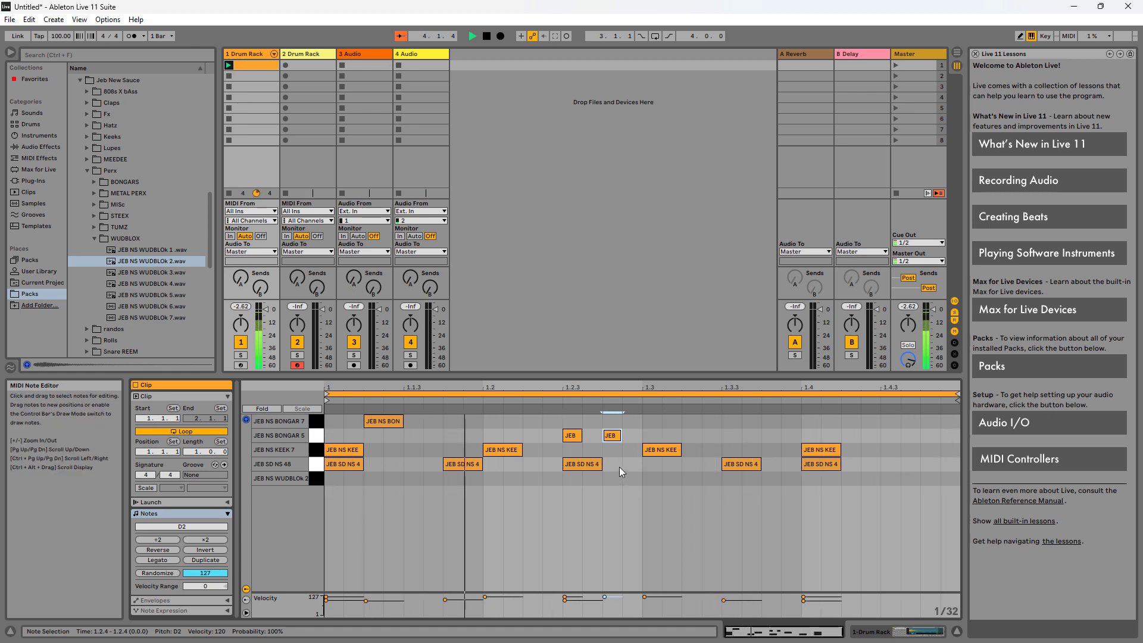
Step: Add sixteenth-long JEB NS WUDBLOk 2 notes at 1.1.4 and 1.3.3, playing the pattern back to check them
key(space)
double_click(448, 478)
drag(460, 477, 485, 477)
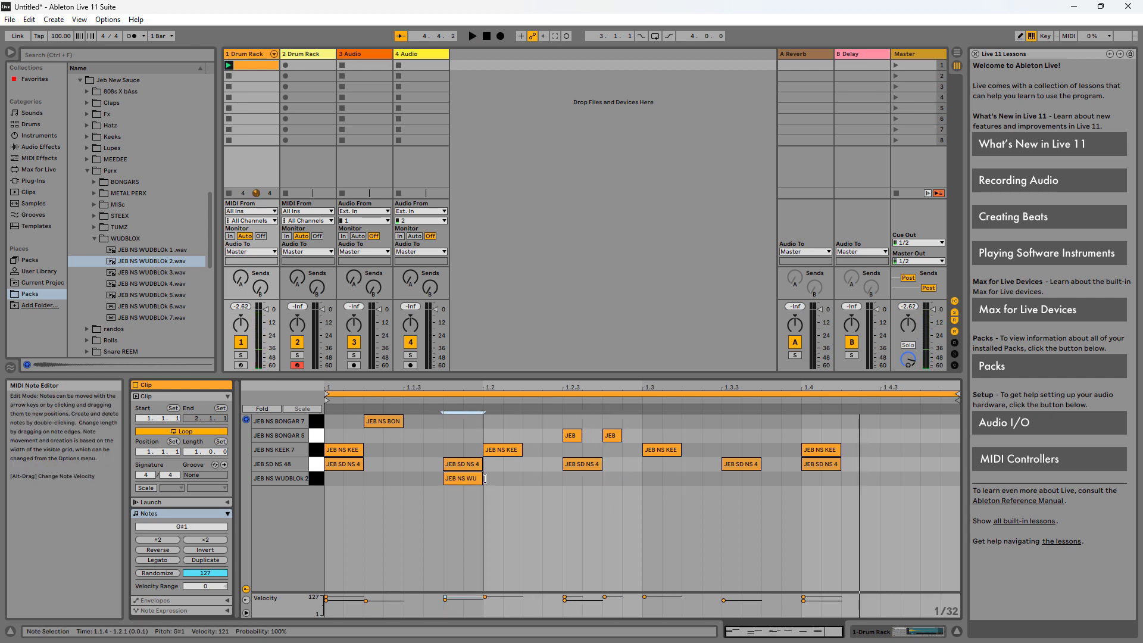
key(space)
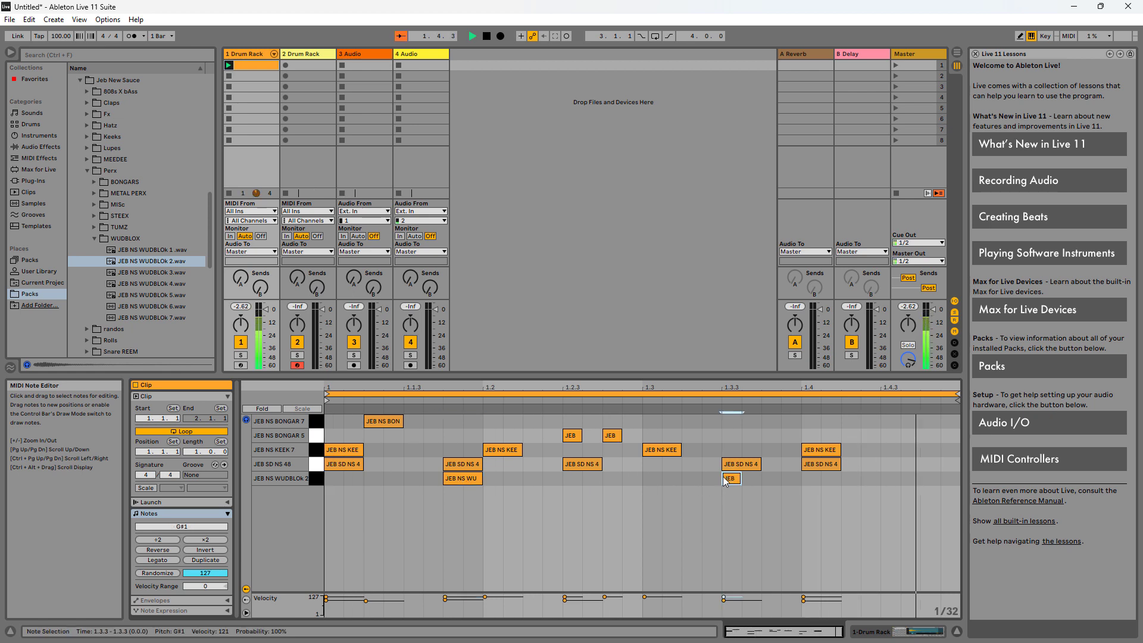
double_click(726, 477)
drag(755, 478, 760, 477)
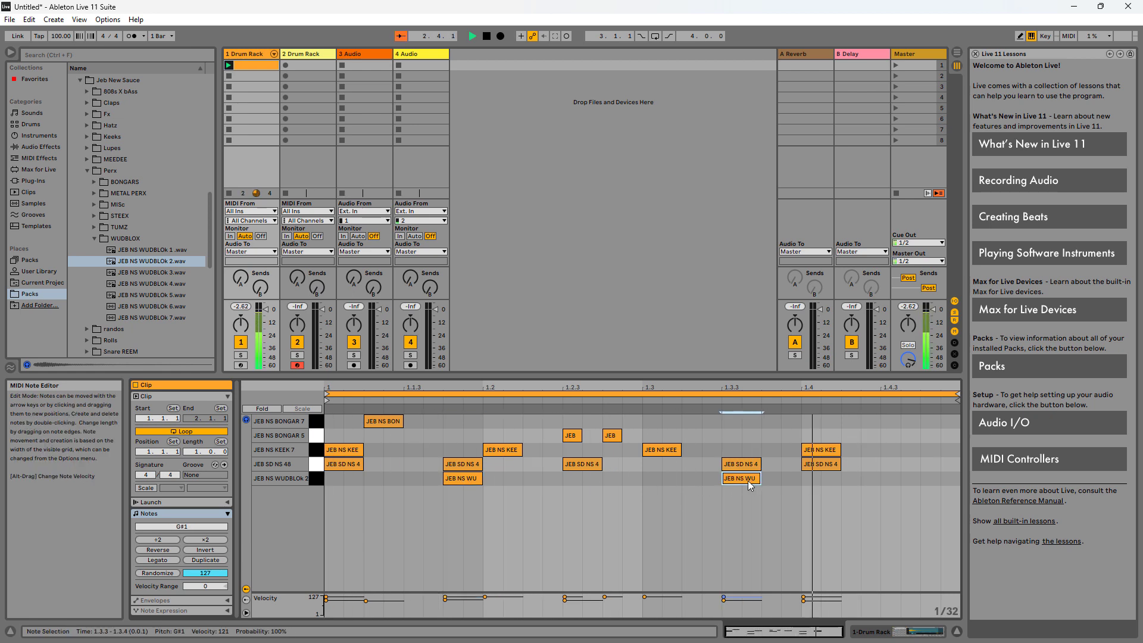
key(space)
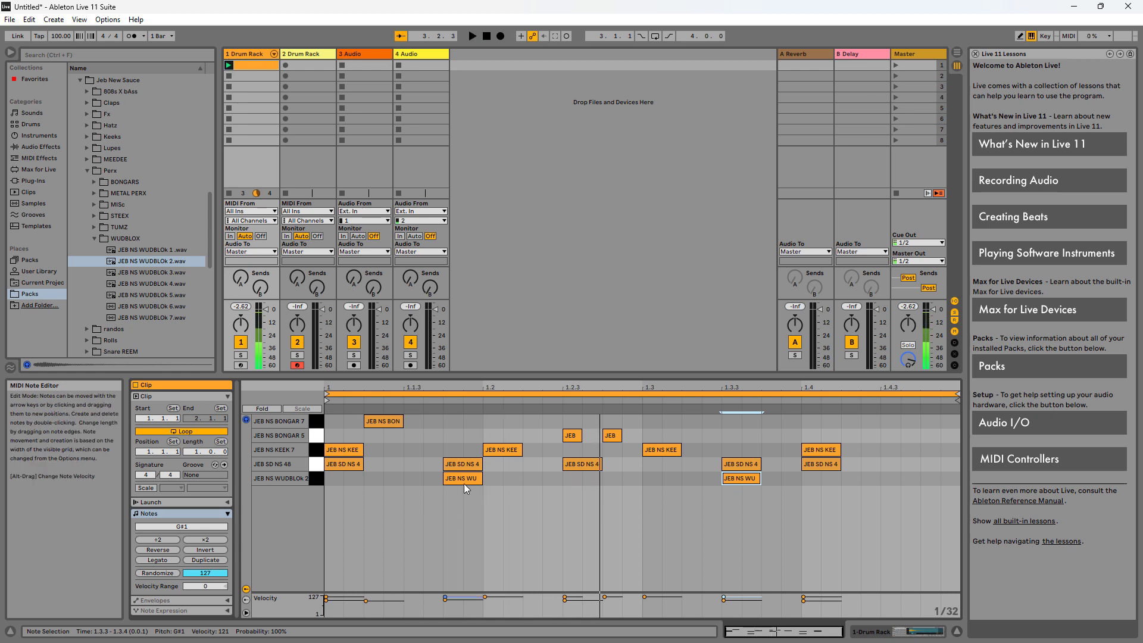
Step: Lower the JEB NS WUDBLOk 2 velocities to 88 at 1.1.4 and 95 at 1.3.3 and listen to the pattern
click(455, 480)
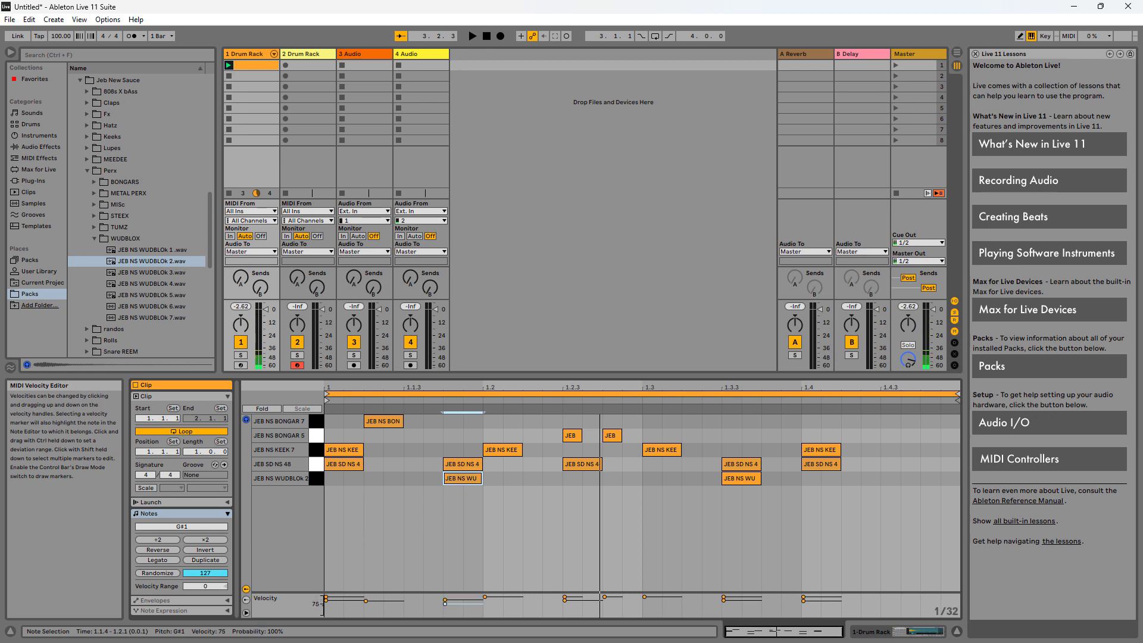
drag(444, 603, 444, 599)
key(space)
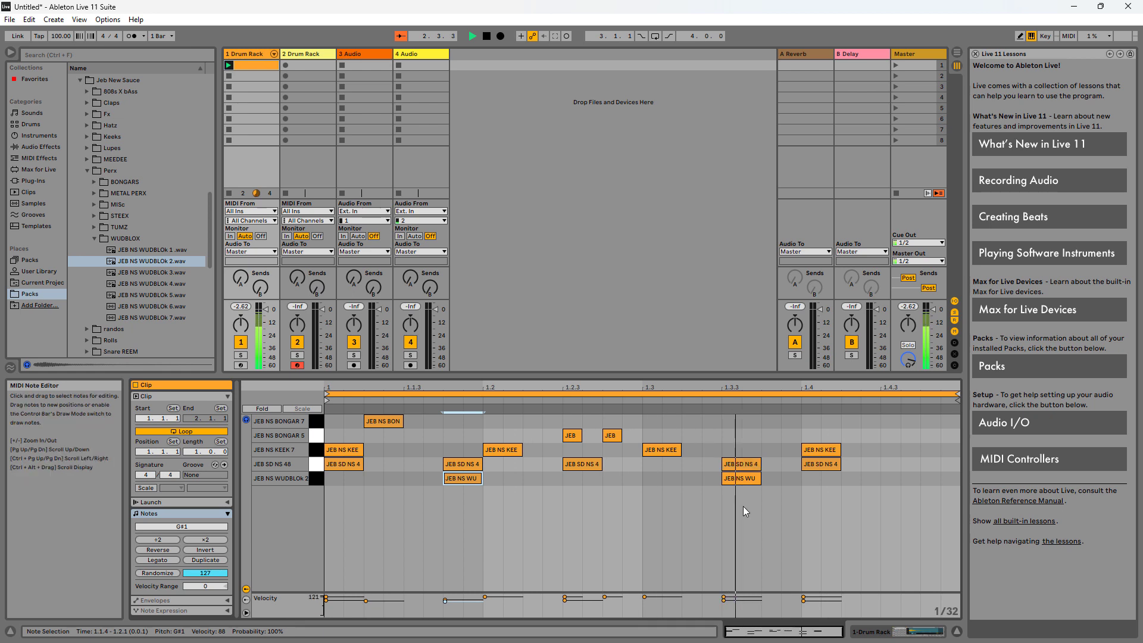
click(724, 598)
key(space)
drag(724, 598, 724, 601)
key(space)
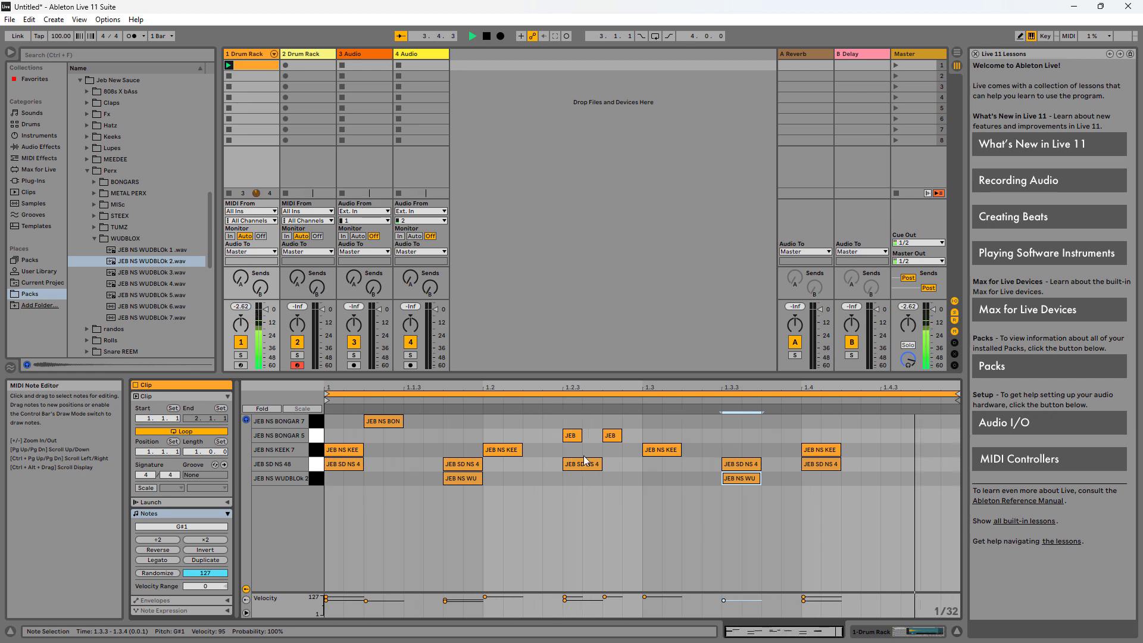
key(space)
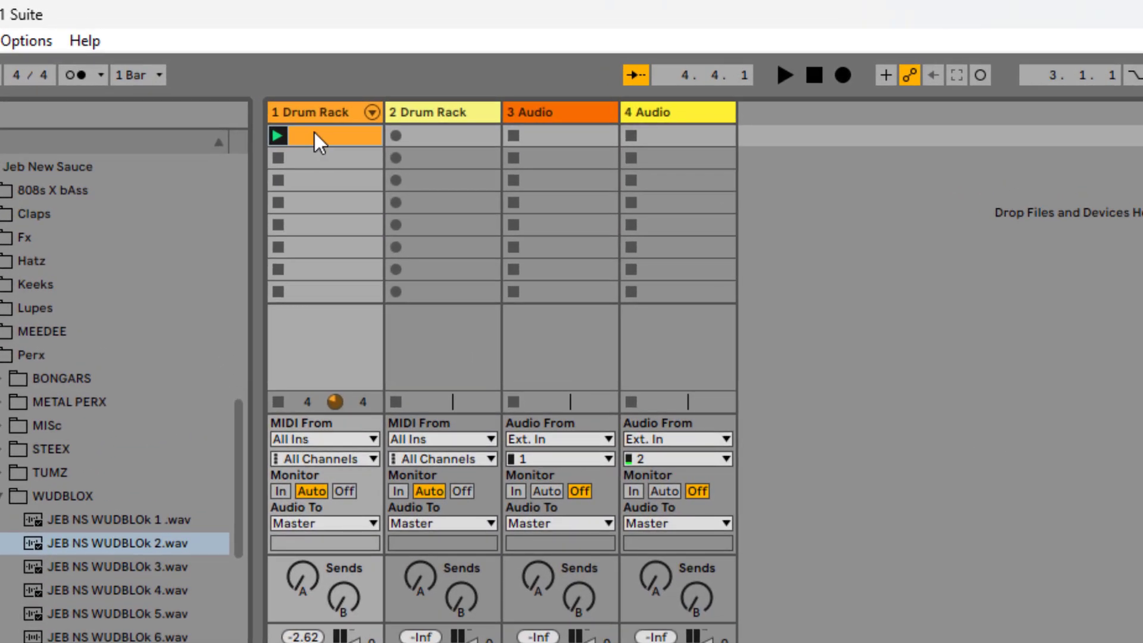
Step: Place track 1's drum clip at bar 1 in the Arrangement, move the four-bar loop brace to 1.1.1 and play it
drag(314, 132, 272, 259)
key(Tab)
drag(347, 161, 295, 167)
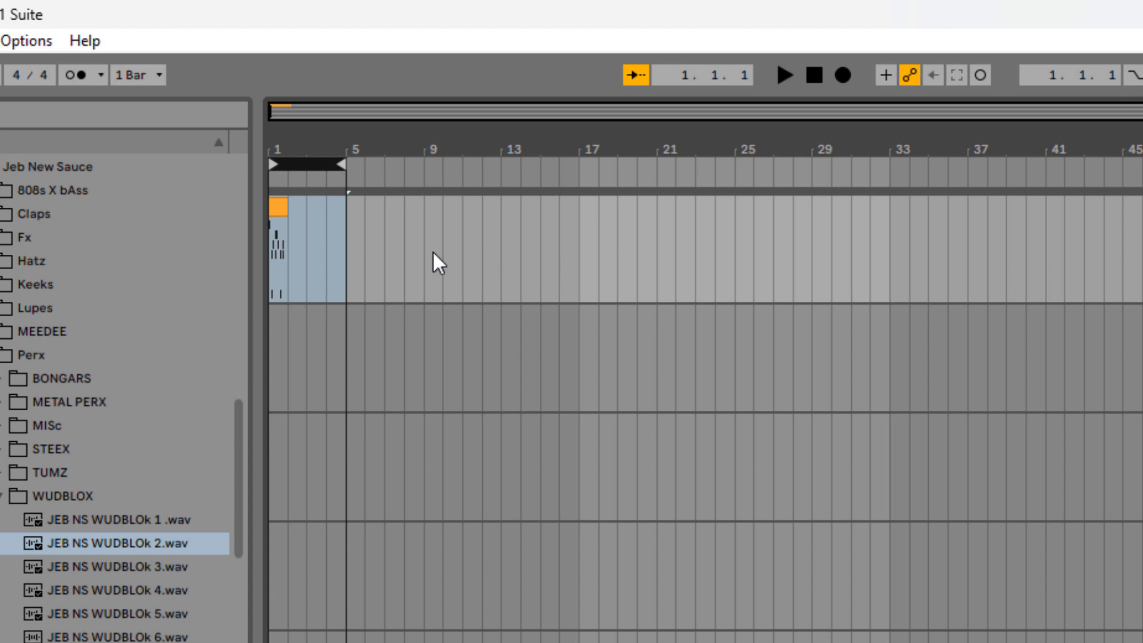
scroll(287, 233, up, 3)
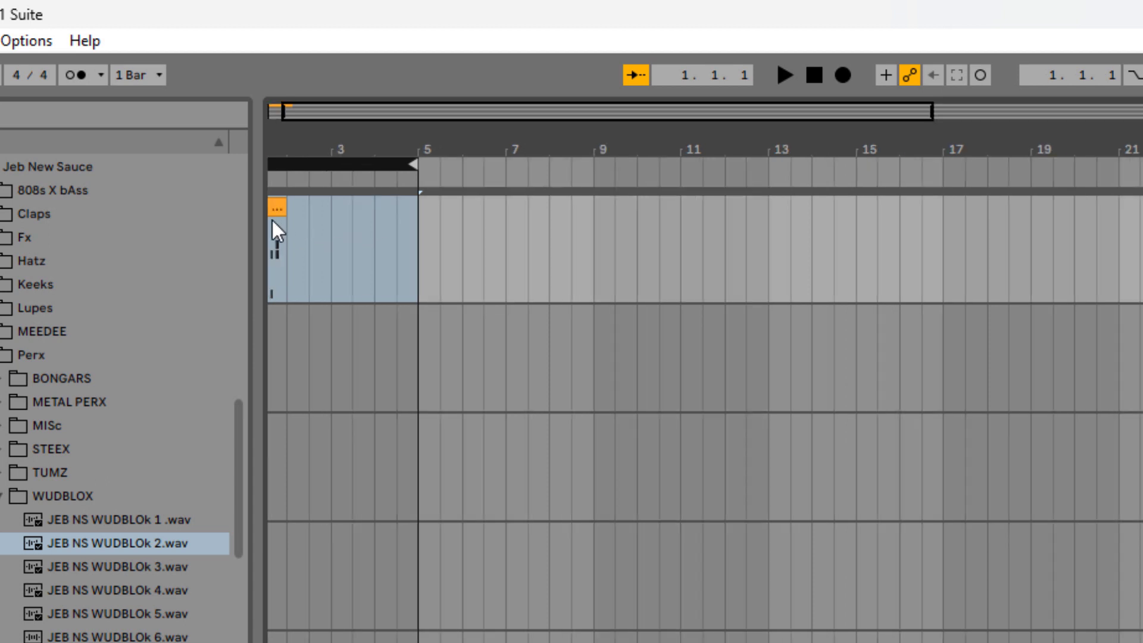
key(space)
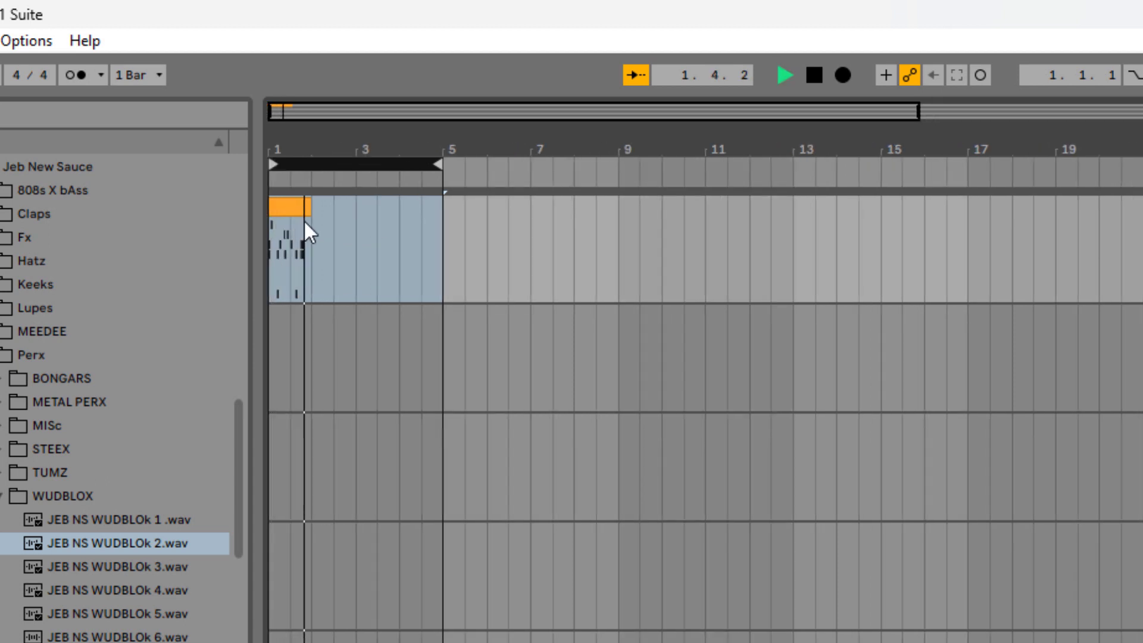
key(space)
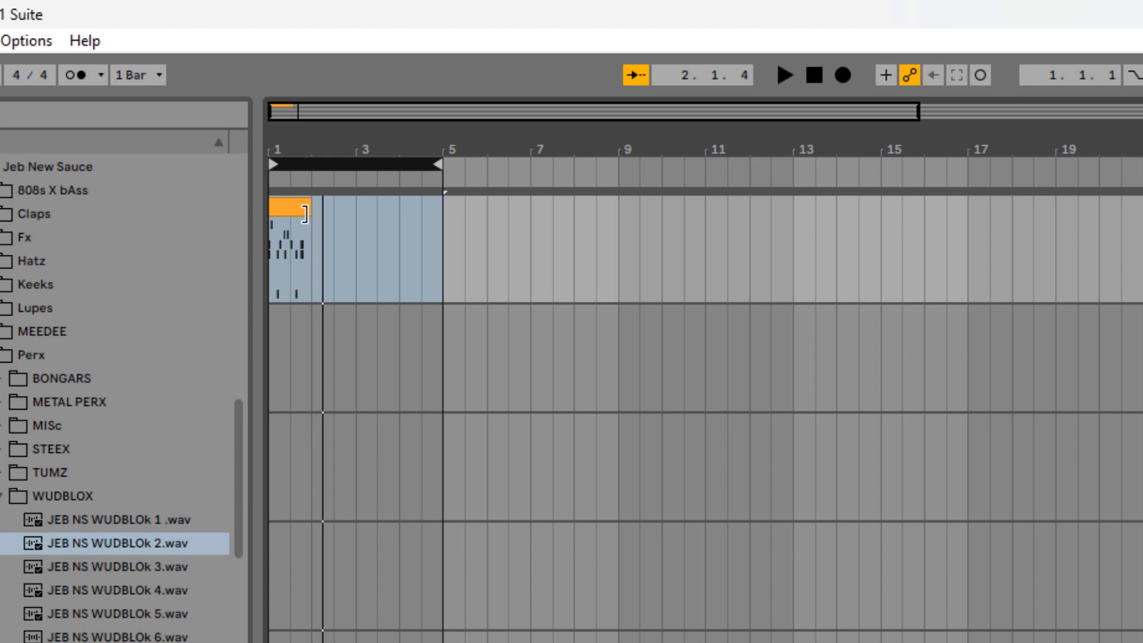
Step: Duplicate the one-bar drum clip three times to fill the first four bars and play the result
click(299, 207)
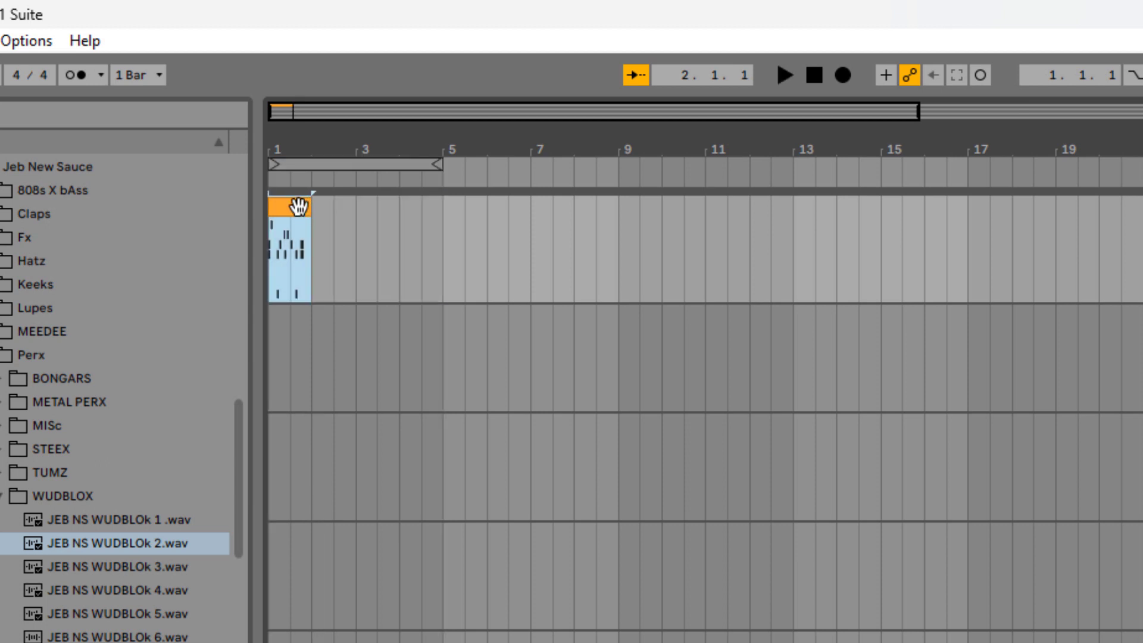
key(ctrl+d)
key(ctrl+d)
key(ctrl+d)
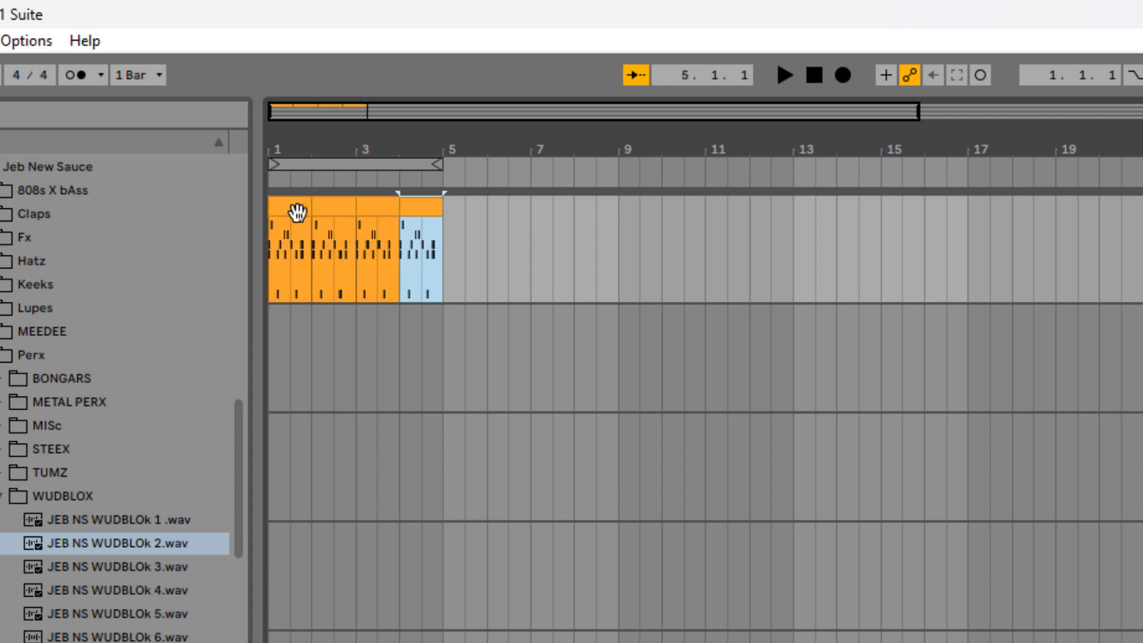
key(space)
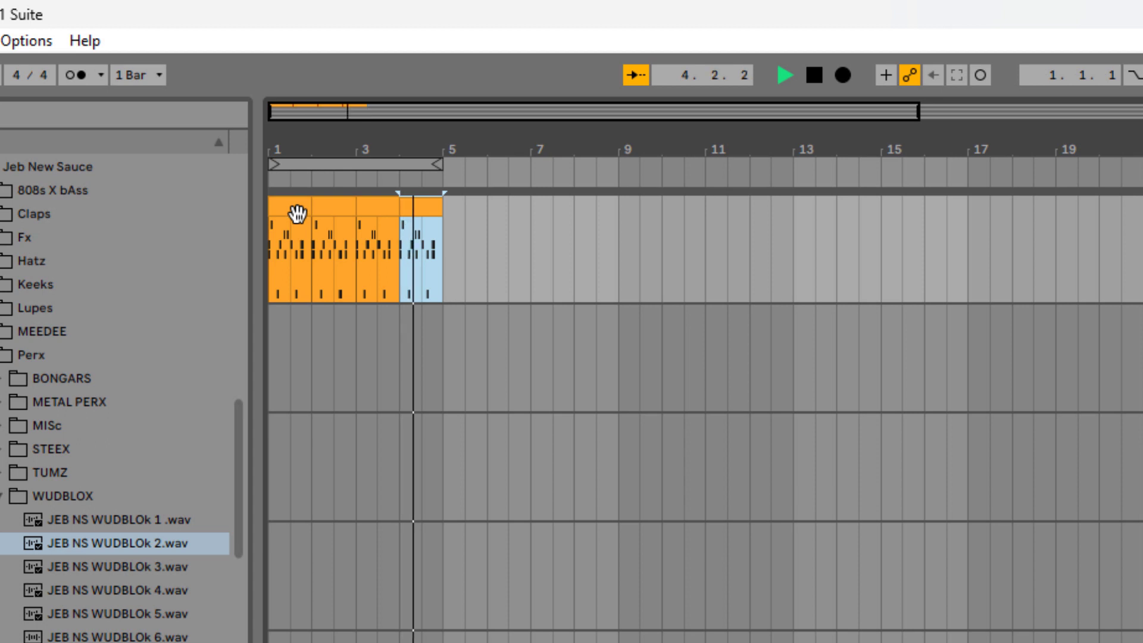
Step: Turn on arrangement looping over the first four bars and play the loop
click(298, 164)
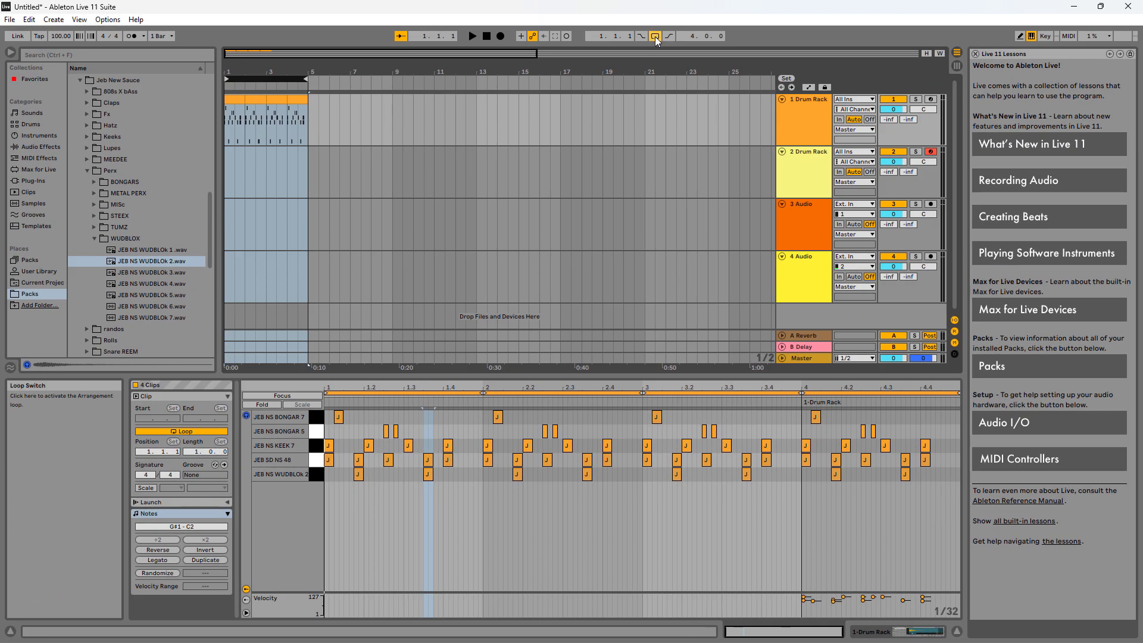
click(655, 37)
key(space)
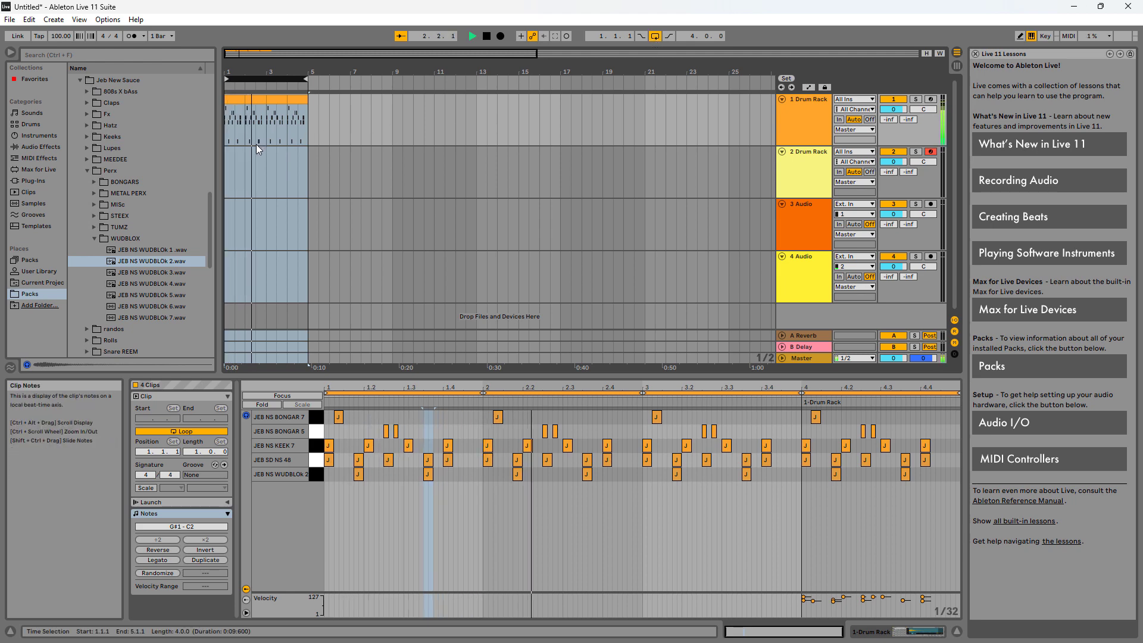
Step: Set the arrangement's fixed grid to 1 Bar and stop playback
right_click(334, 125)
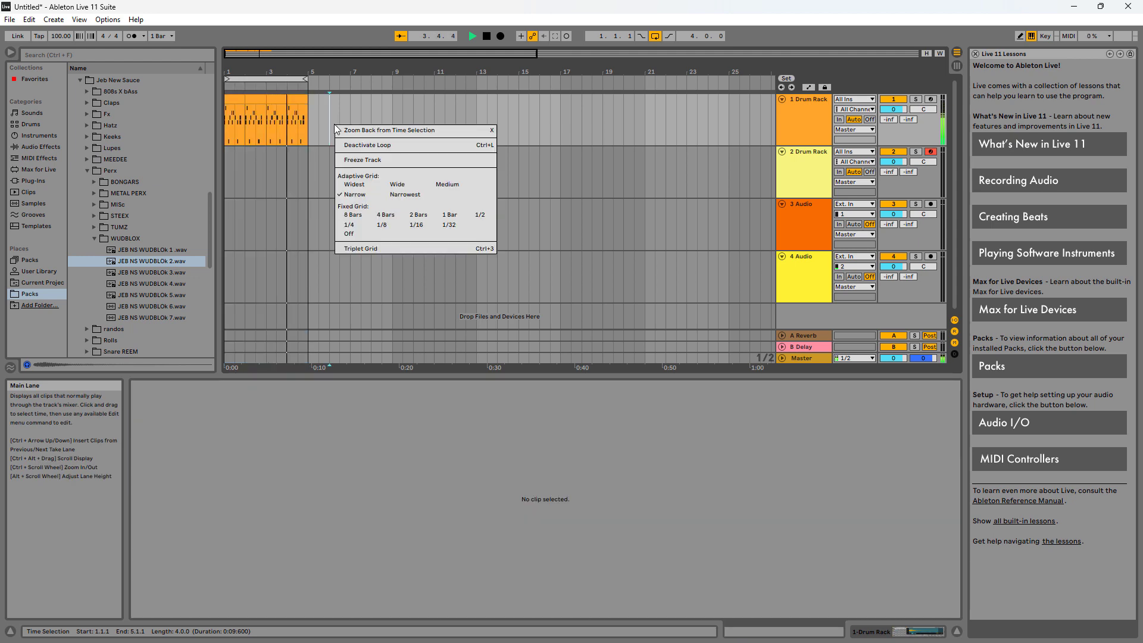
click(449, 214)
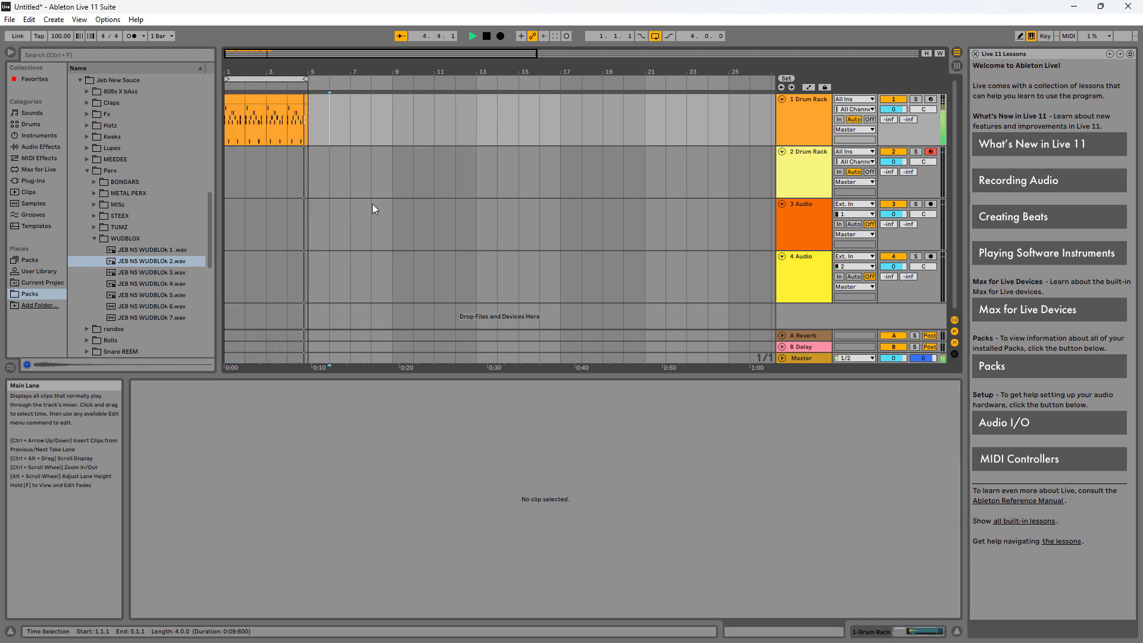
key(space)
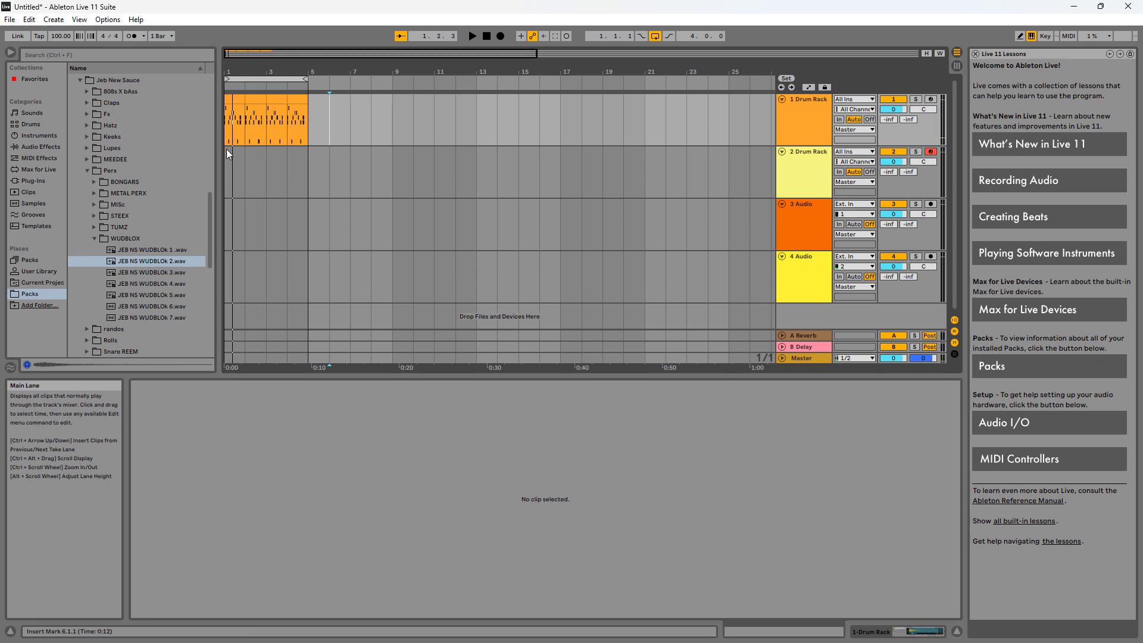
Step: Audition loops in the Jeb Go To ShakerLupes folder and place 110 African Shaker 01.wav at bar 1 on track 4
scroll(117, 274, down, 4)
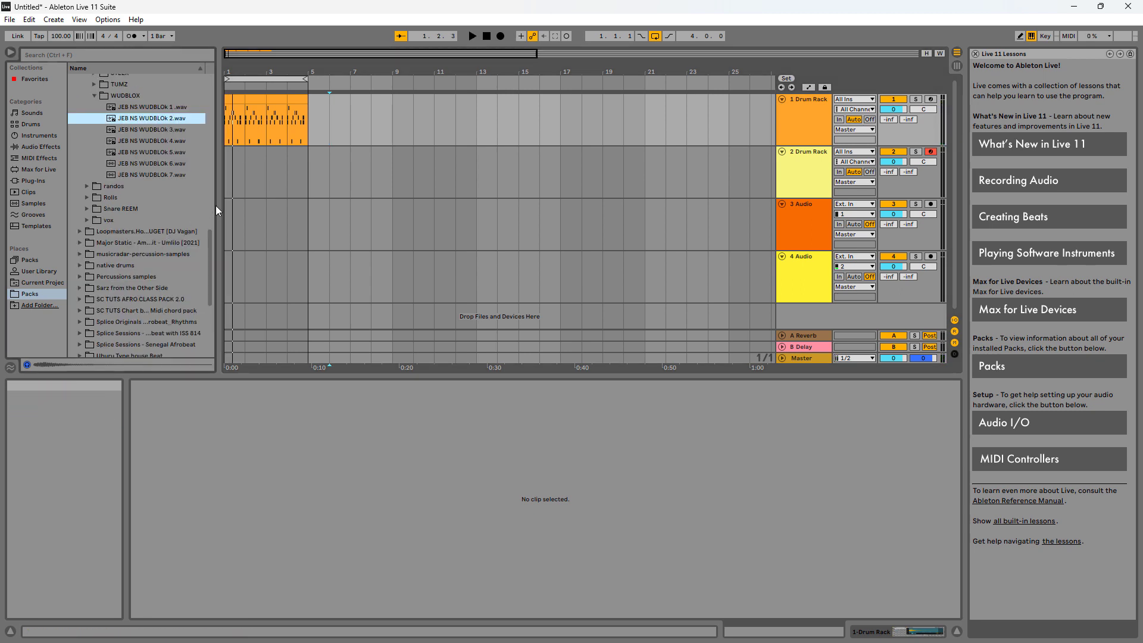
scroll(167, 217, up, 2)
scroll(142, 224, up, 3)
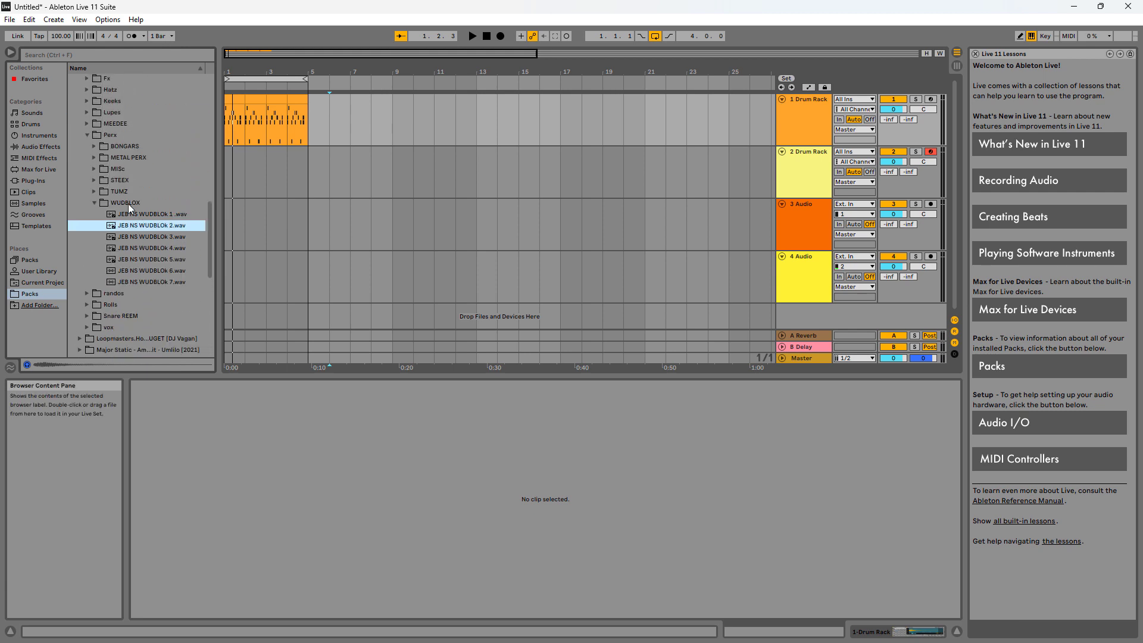
click(121, 185)
click(148, 234)
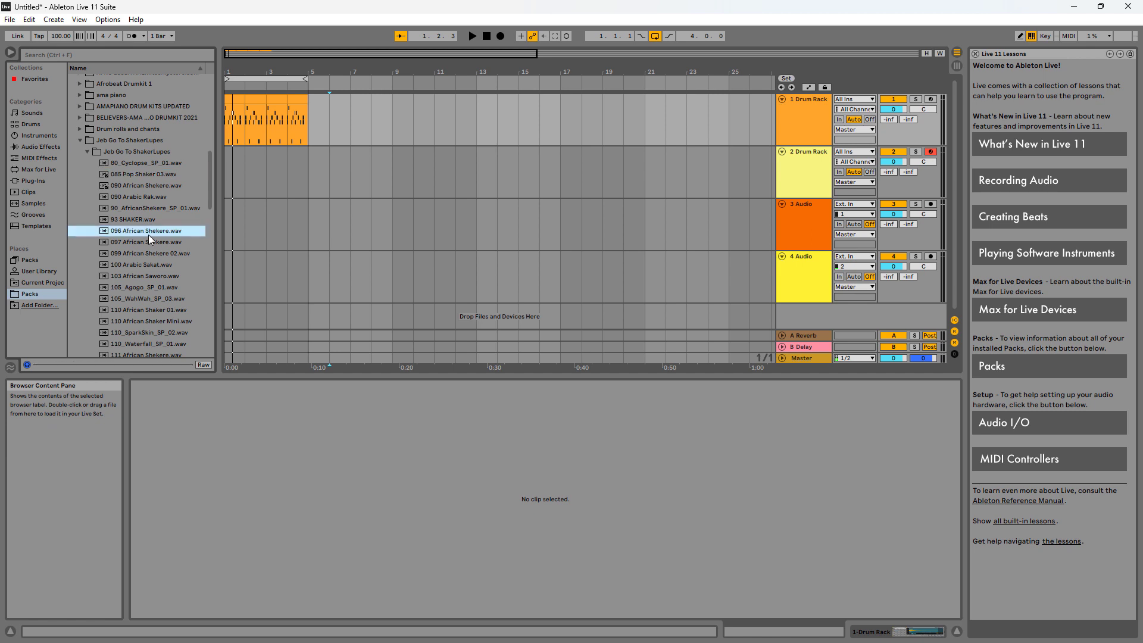
click(138, 310)
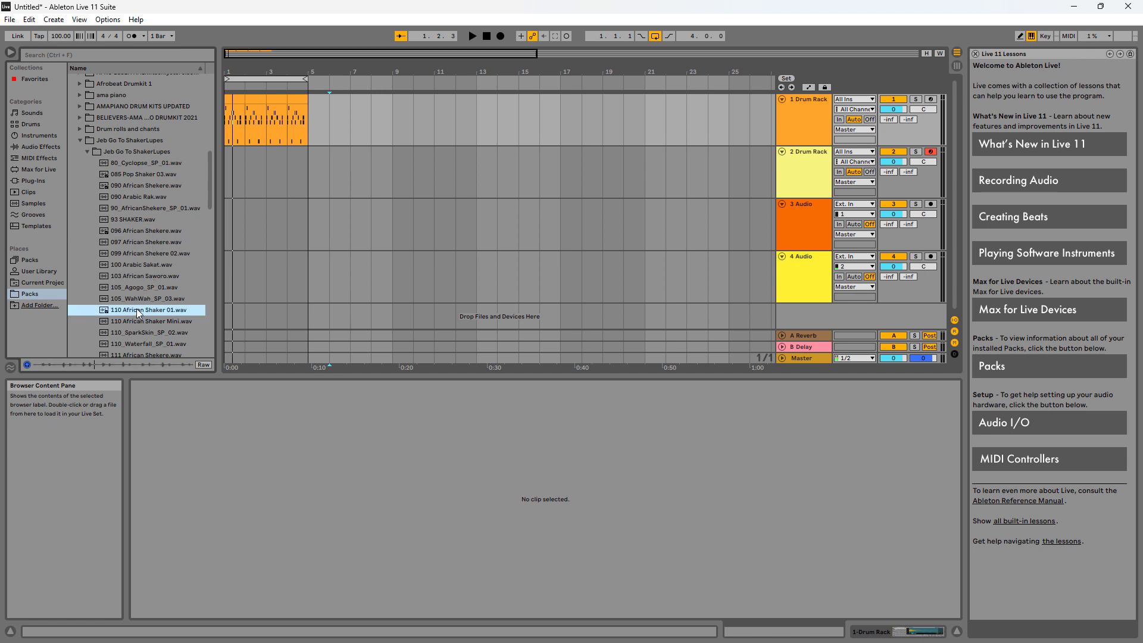
click(330, 173)
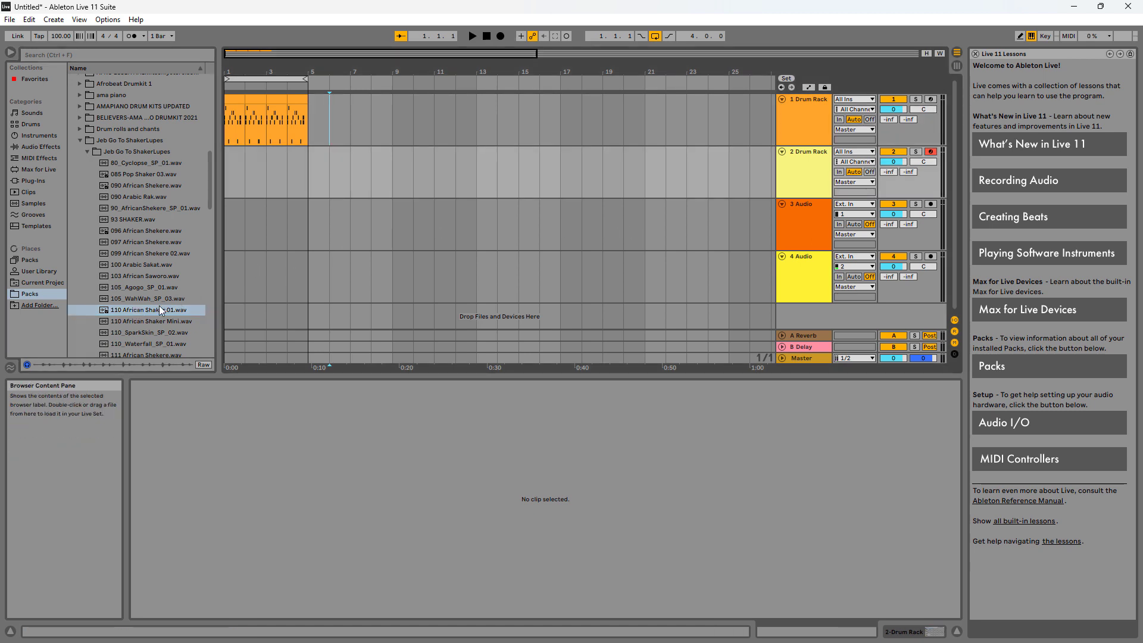
drag(152, 309, 227, 272)
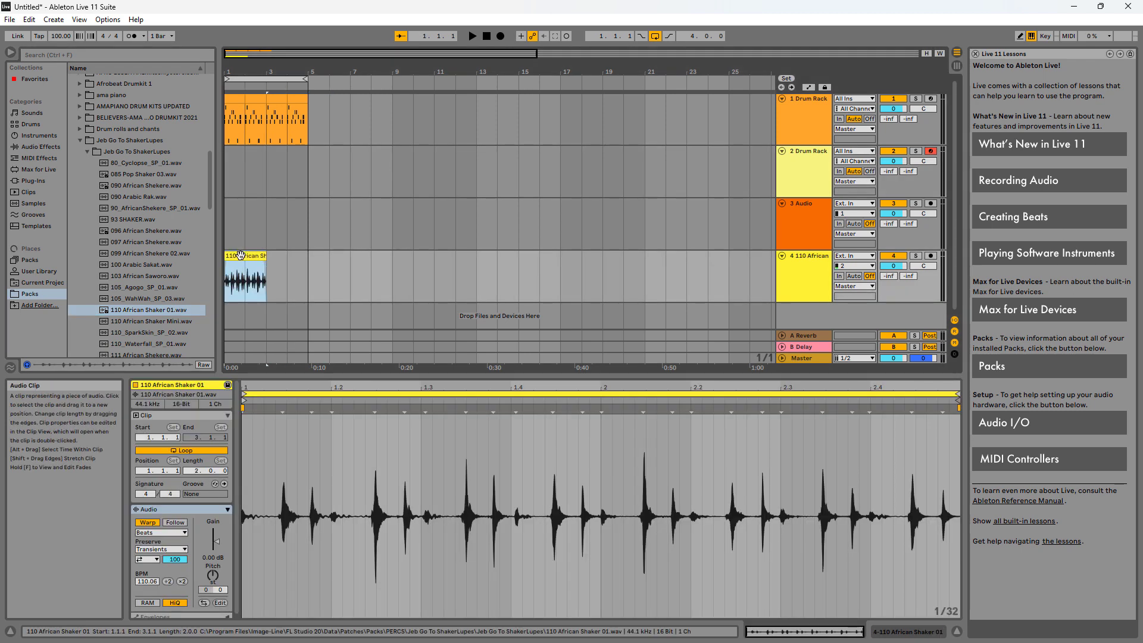
Step: Play the drums together with the African shaker loop on track 4 and stop playback
click(246, 262)
key(space)
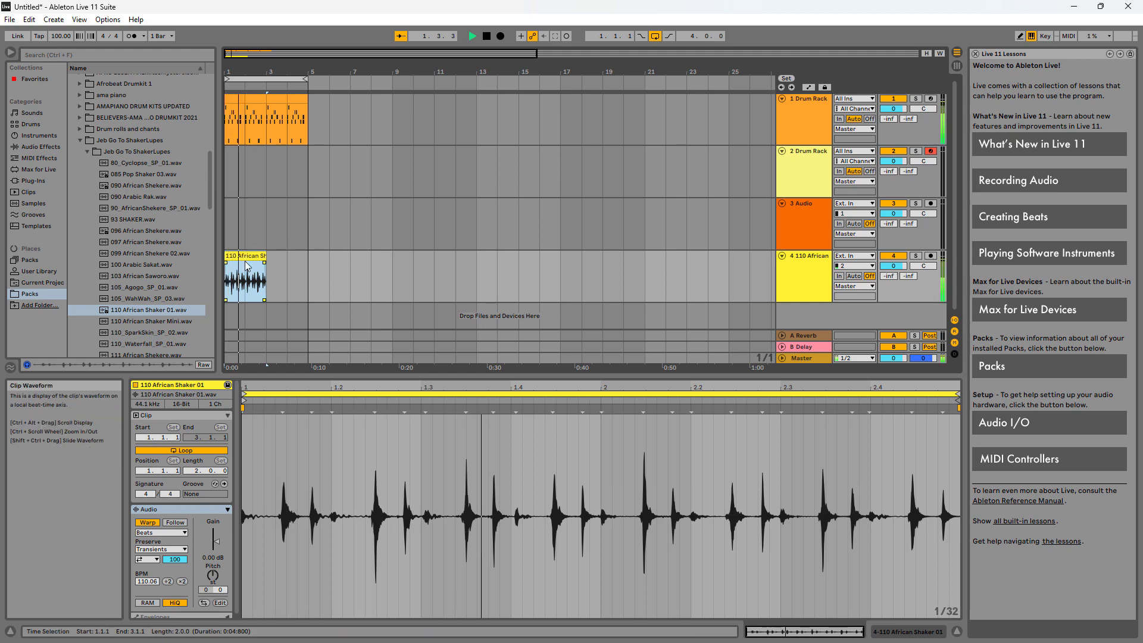
click(250, 257)
key(space)
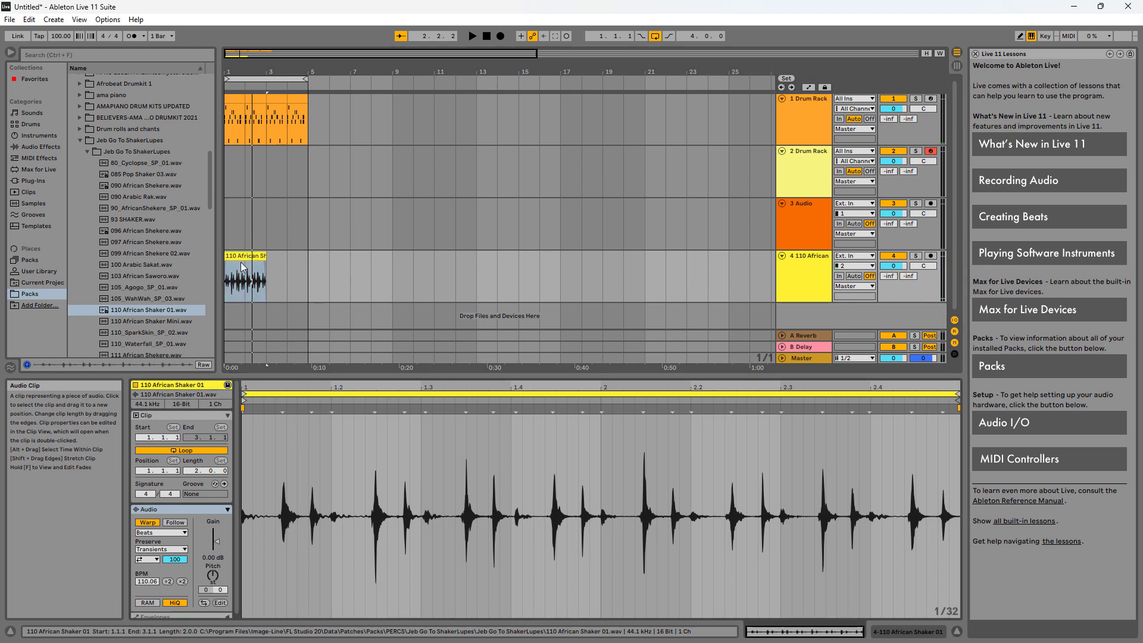
Step: Lower the shaker clip's gain to -9.40 dB and set the volume of track 4 to -0.5 during playback
drag(214, 541, 213, 544)
key(space)
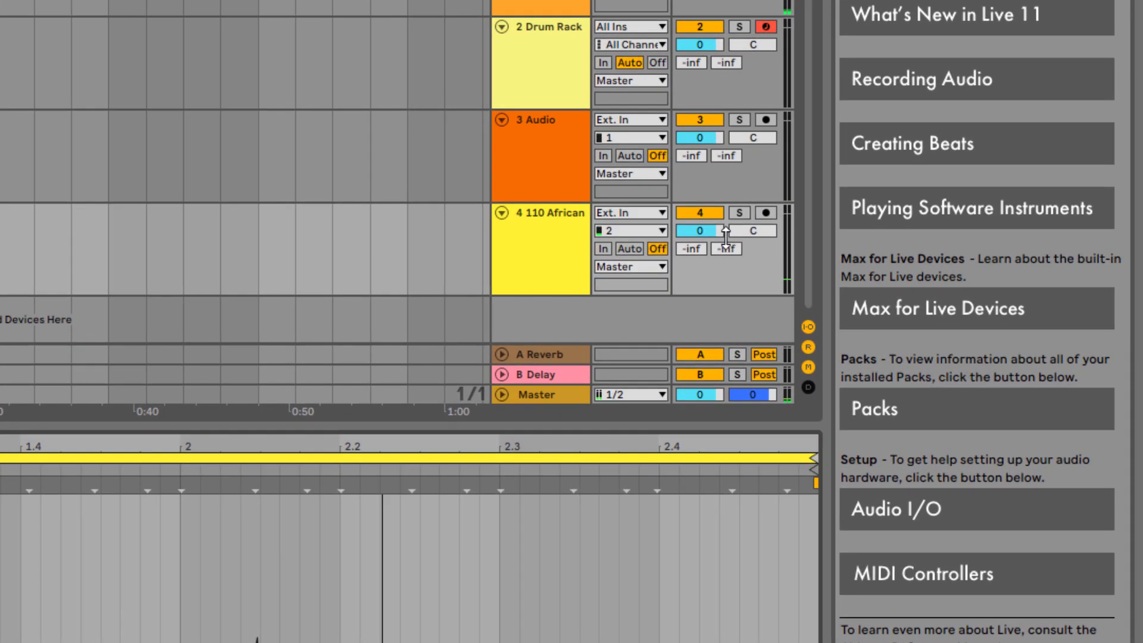
drag(705, 230, 705, 228)
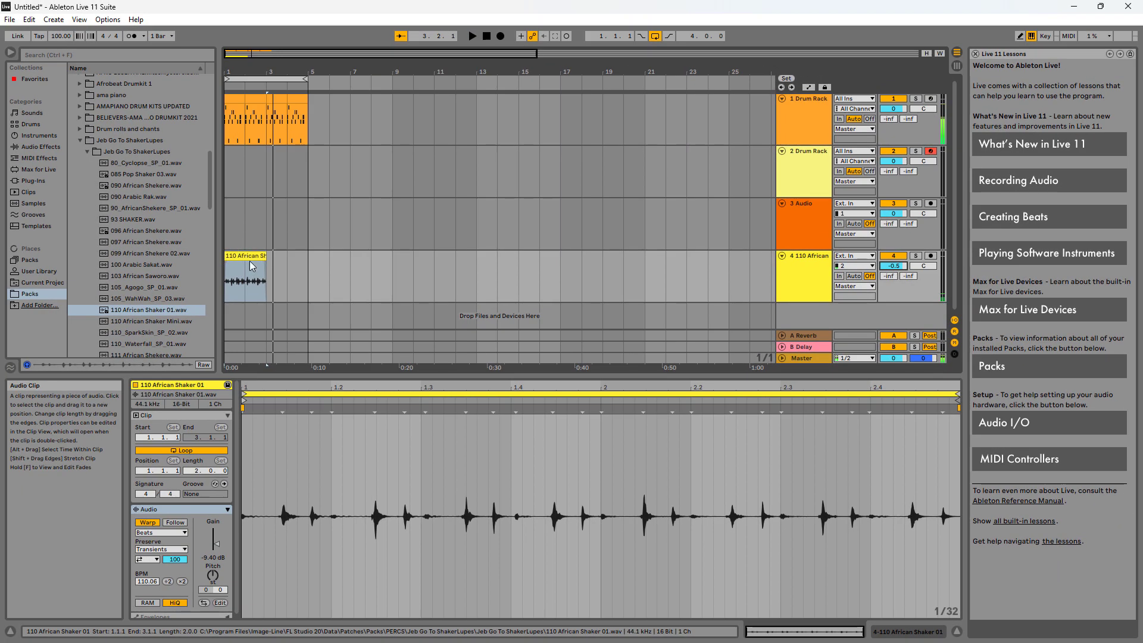
Step: Duplicate the two-bar shaker clip to fill bars 3 and 4, and play the four-bar loop
click(98, 248)
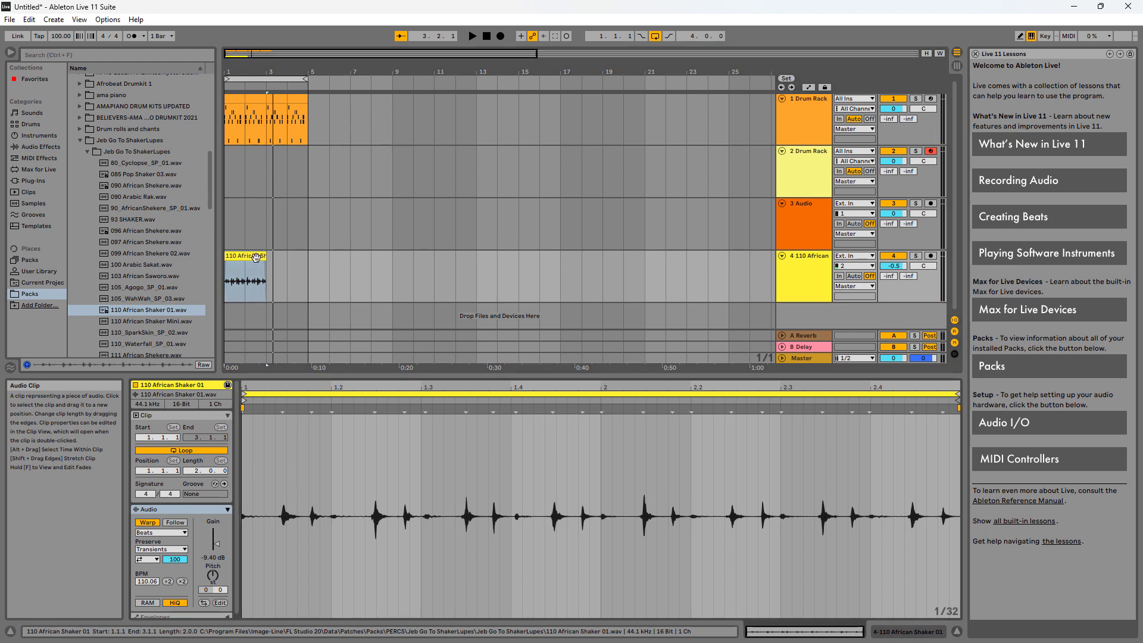
click(256, 258)
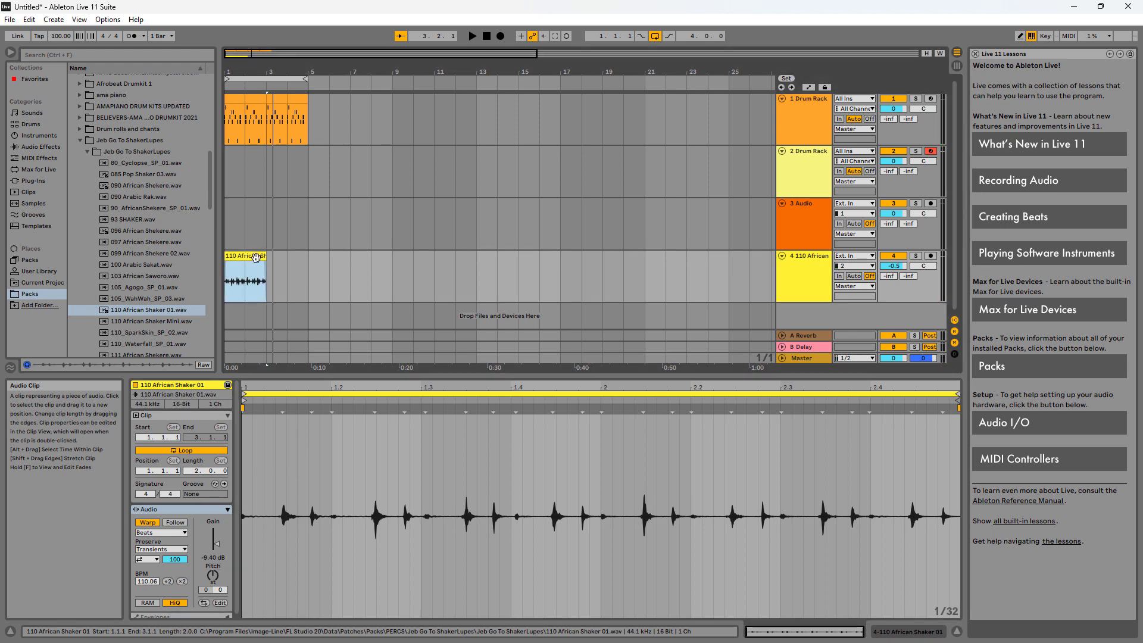
key(ctrl+d)
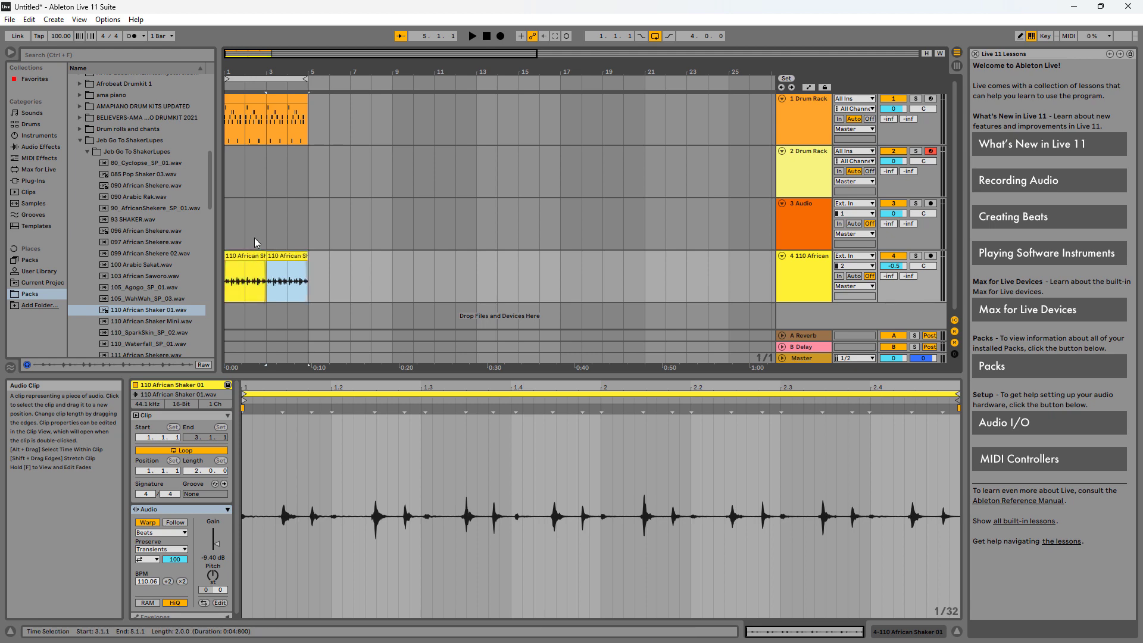
click(259, 80)
key(space)
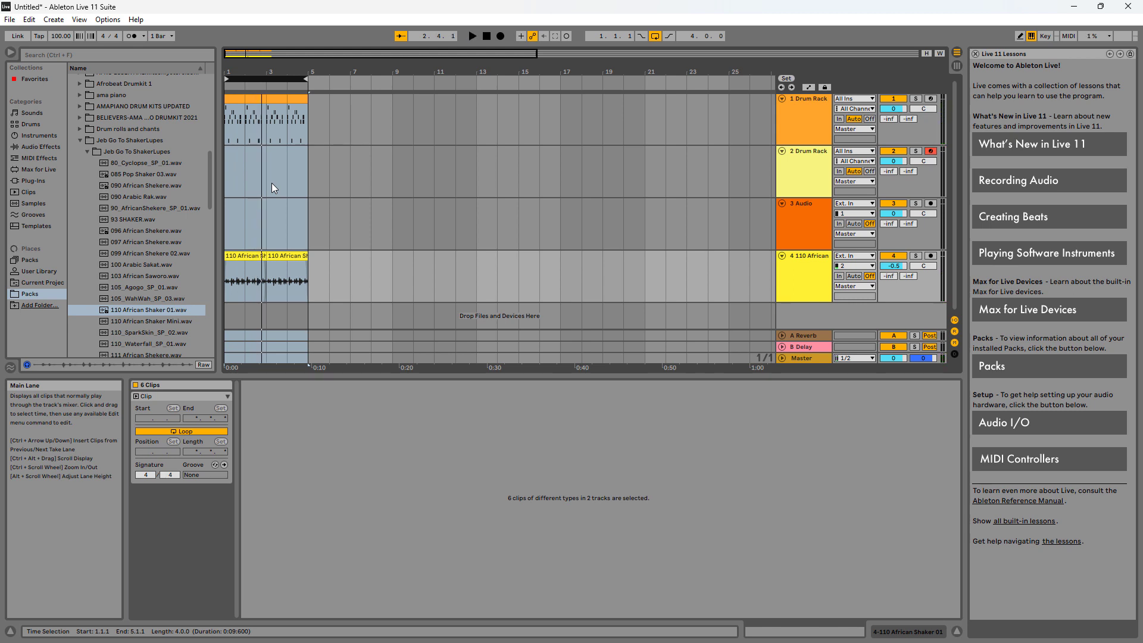
key(space)
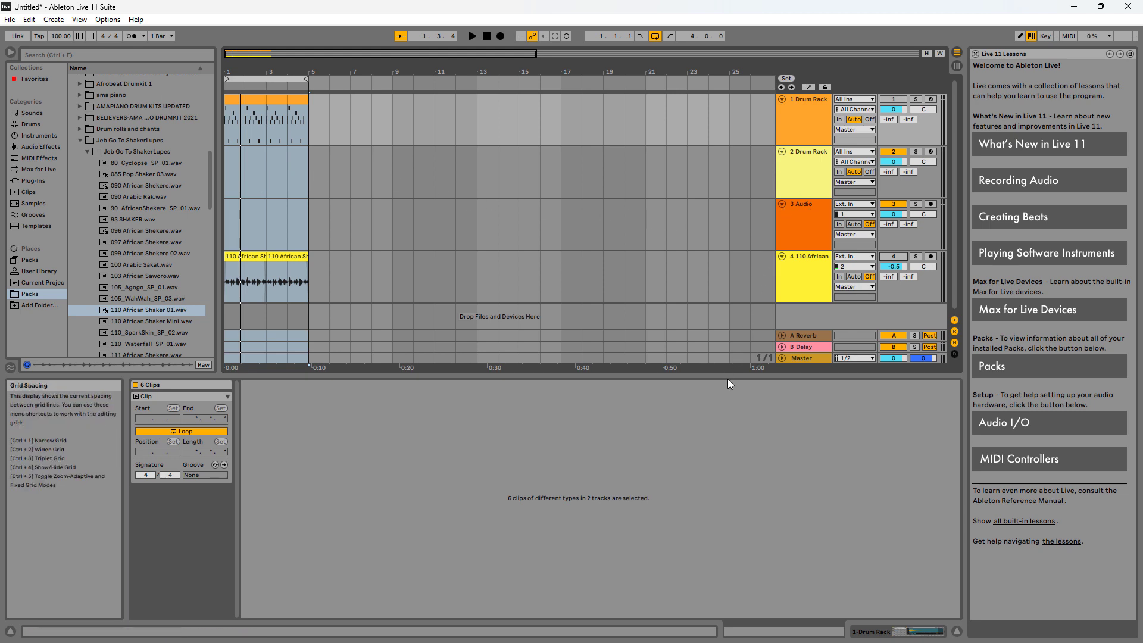
Step: Enlarge the arrangement area and insert a new MIDI track below the second Drum Rack track
drag(723, 376, 723, 469)
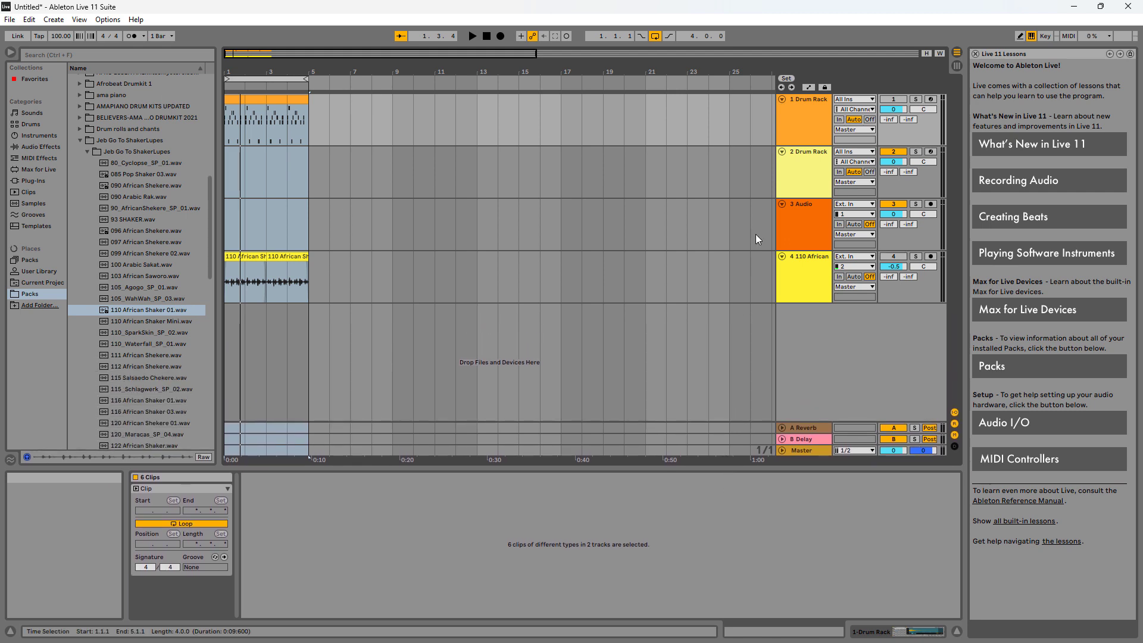
scroll(748, 197, right, 5)
scroll(690, 206, left, 4)
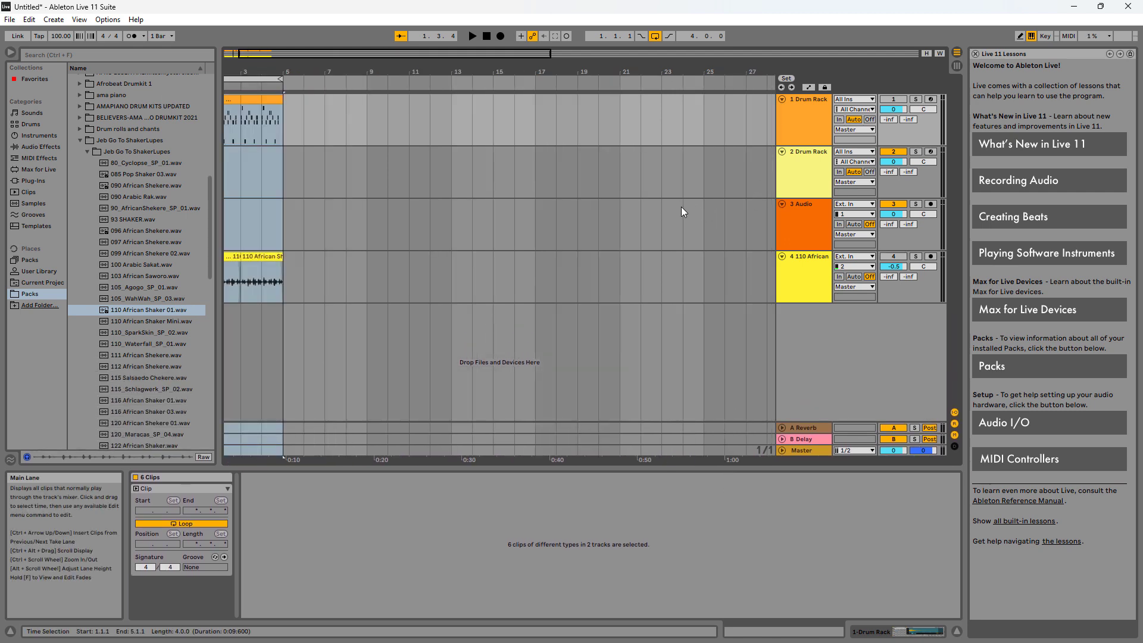
right_click(801, 172)
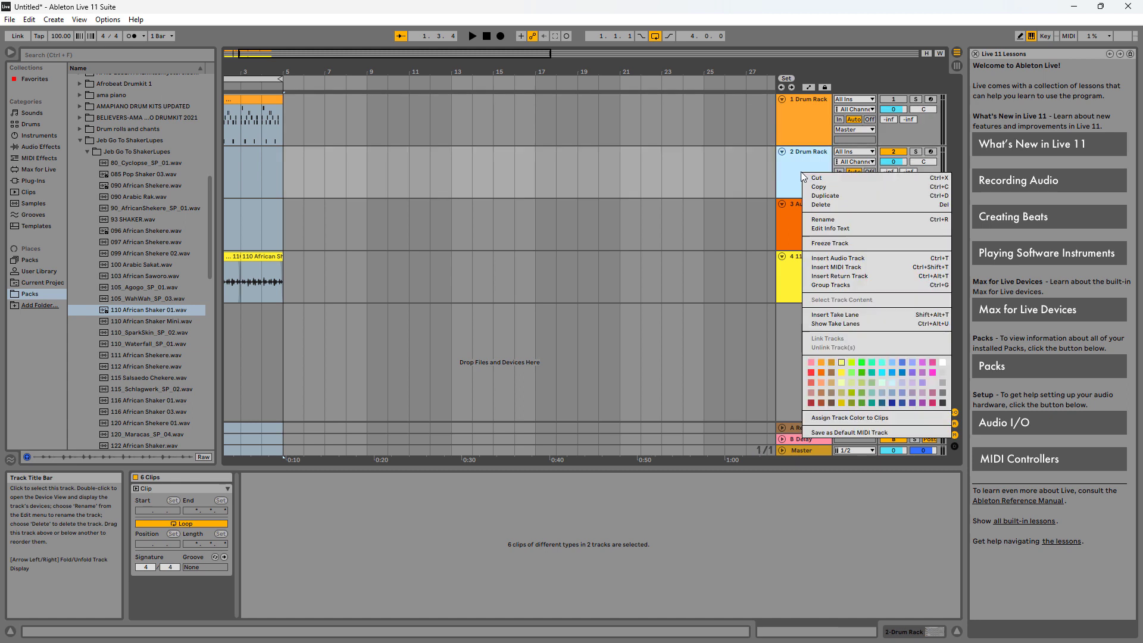
click(827, 268)
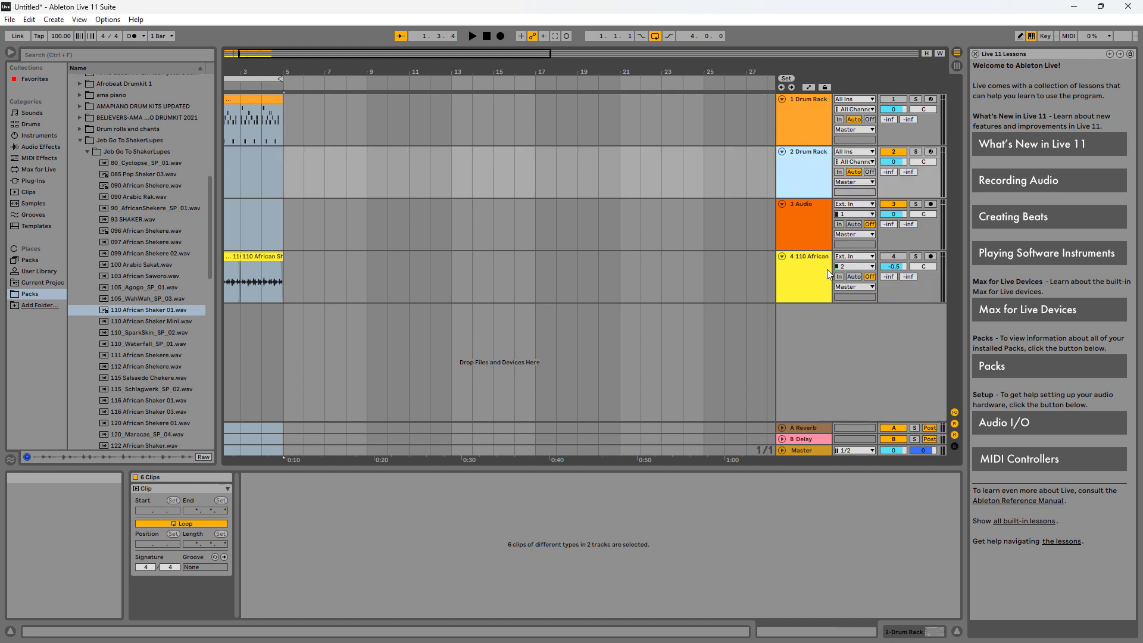
Step: Audition snare samples in the Snare REEM folder of Jeb New Sauce, ending on JEB NS REEM 9.wav
key(Up)
key(Up)
key(Up)
key(Up)
key(Up)
key(Up)
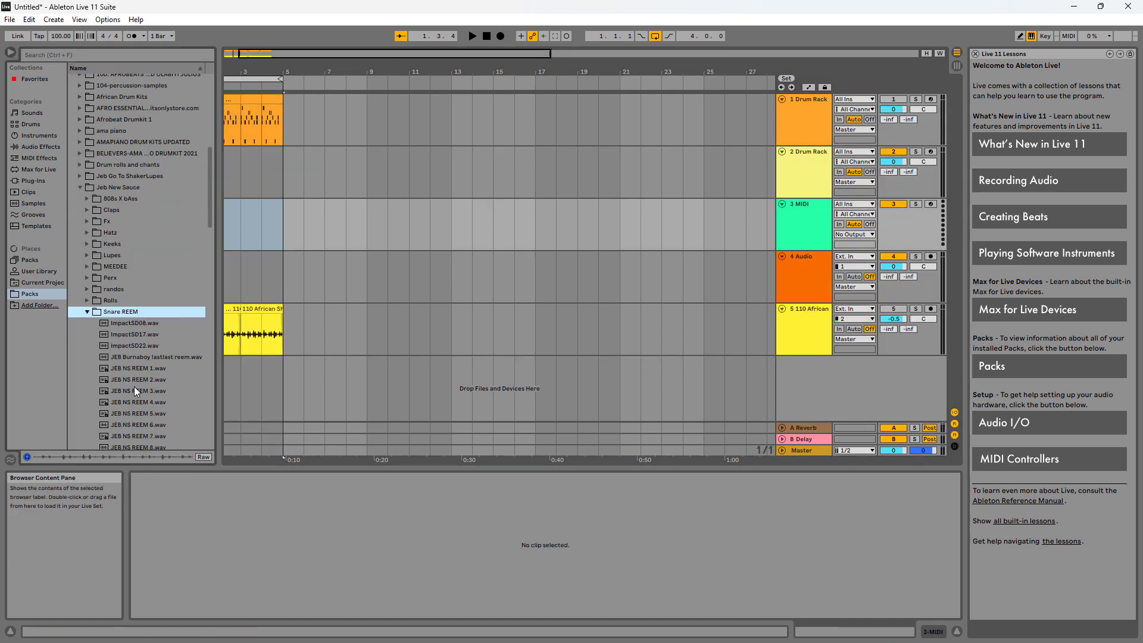
scroll(141, 372, down, 1)
click(138, 353)
click(140, 375)
click(143, 397)
click(140, 376)
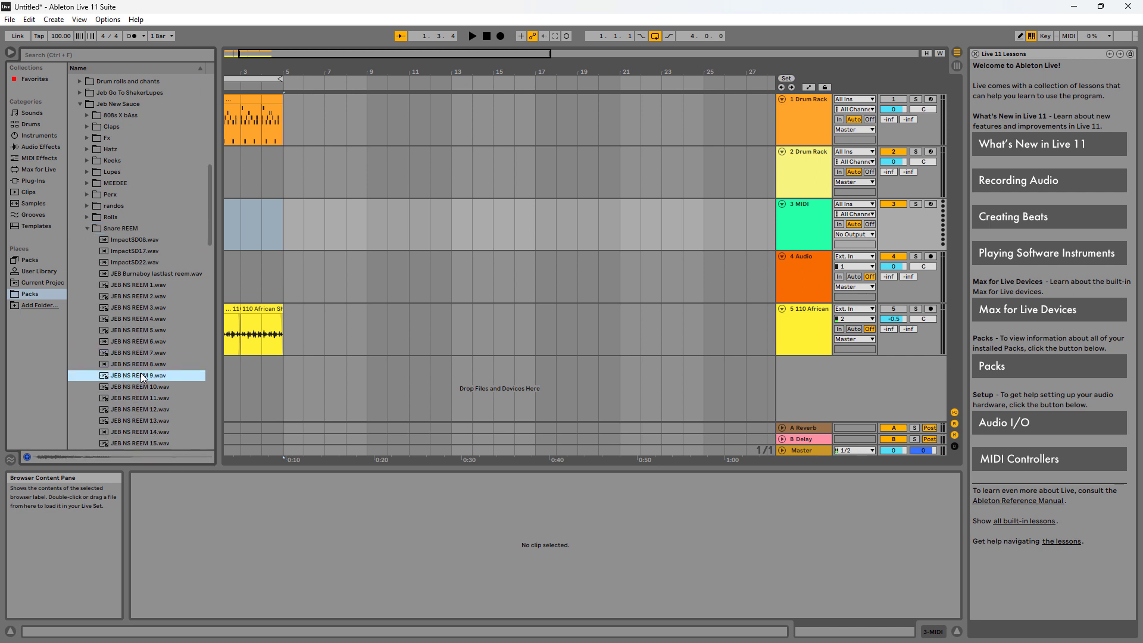
Step: Load JEB NS REEM 9.wav onto the new MIDI track and trim the silence before the snare's sample start
click(799, 215)
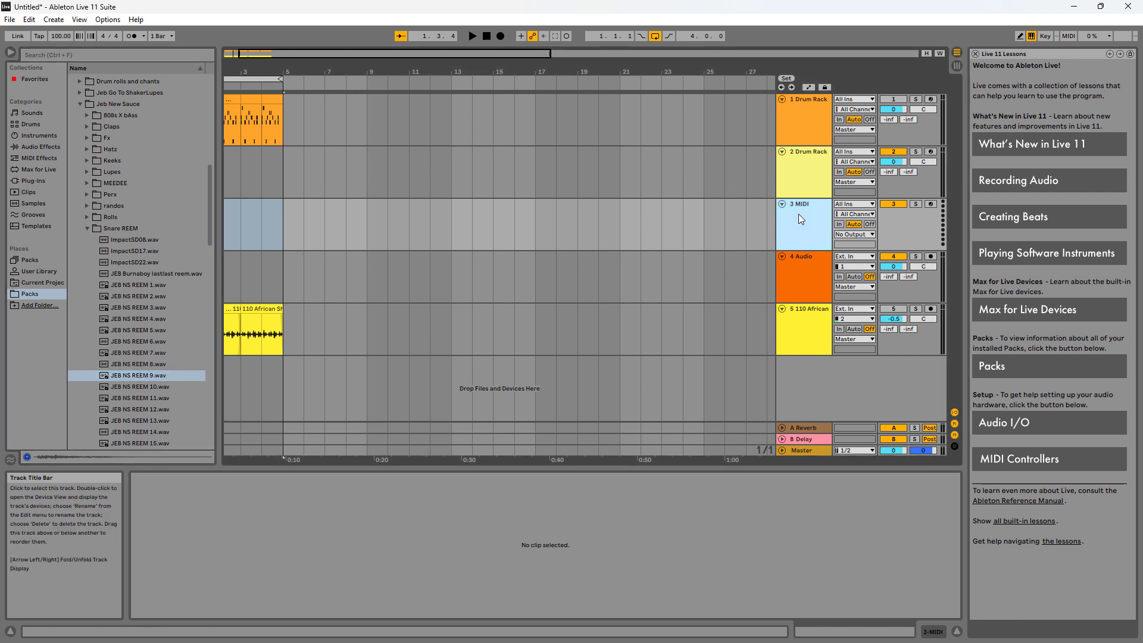
double_click(163, 376)
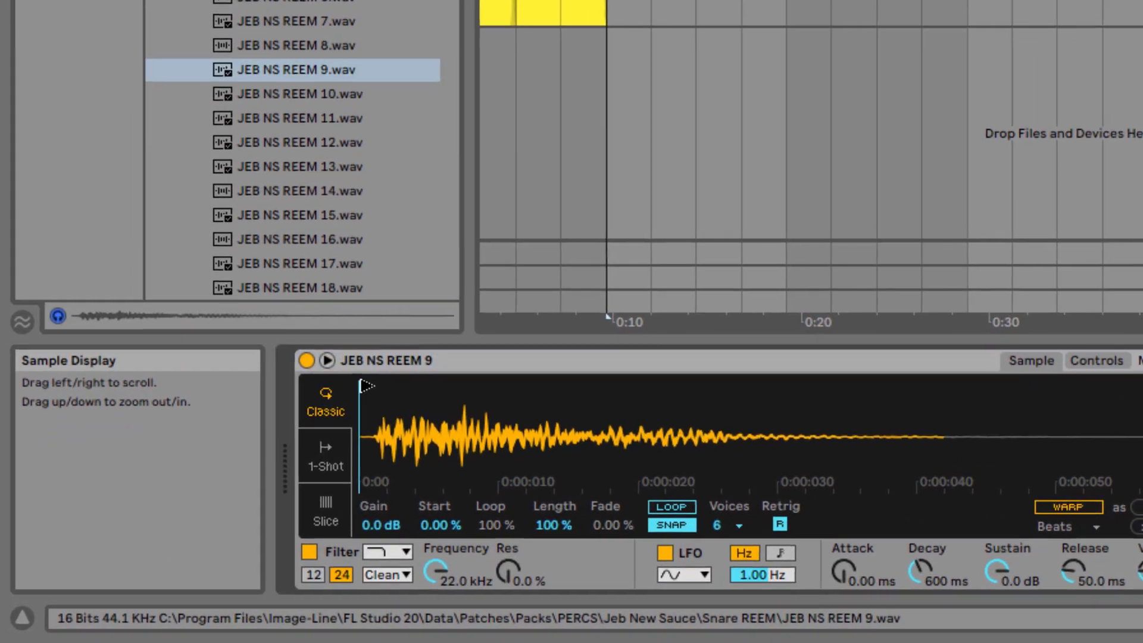
drag(365, 386, 379, 386)
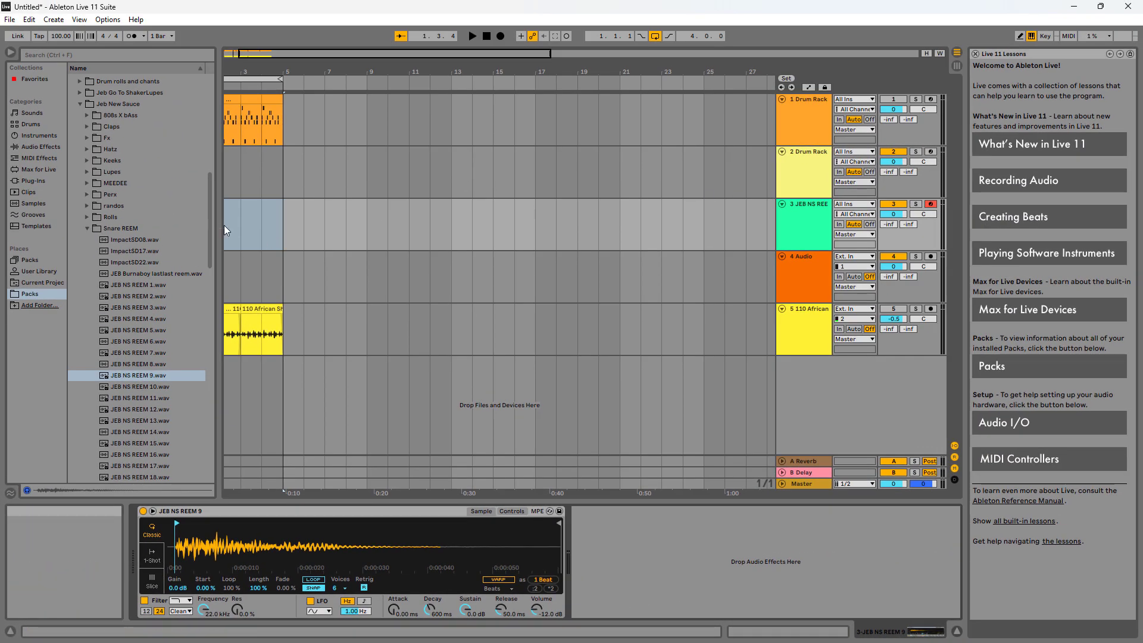
Step: Create a MIDI clip on the JEB NS REEM 9 track, turn off its loop and extend it to the start of bar 5
double_click(225, 231)
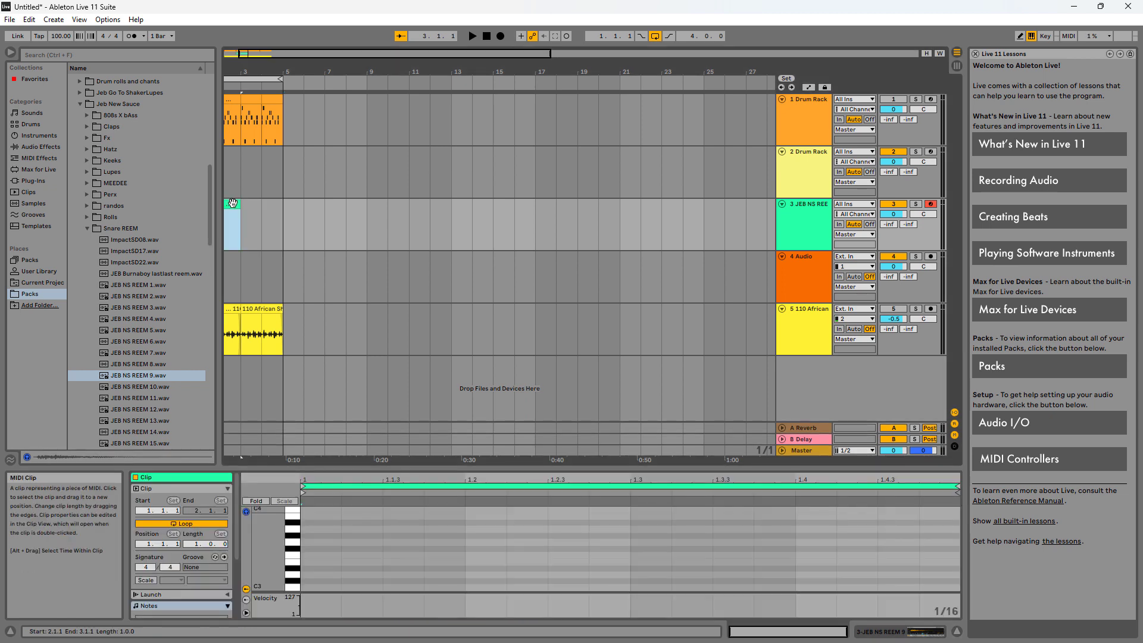
click(184, 523)
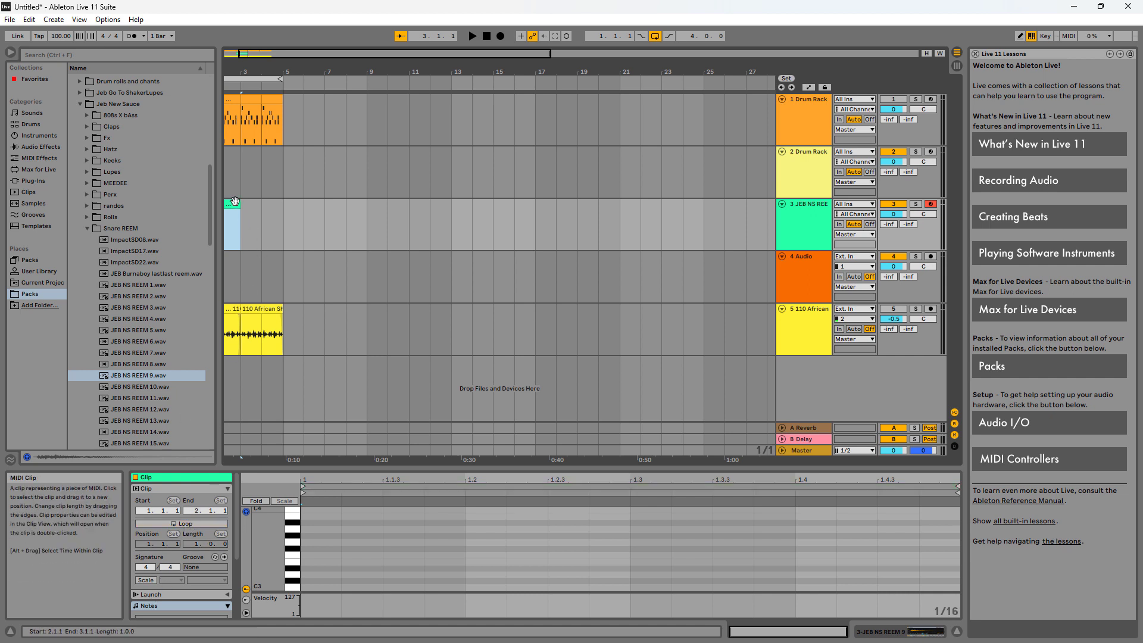
drag(238, 203, 284, 207)
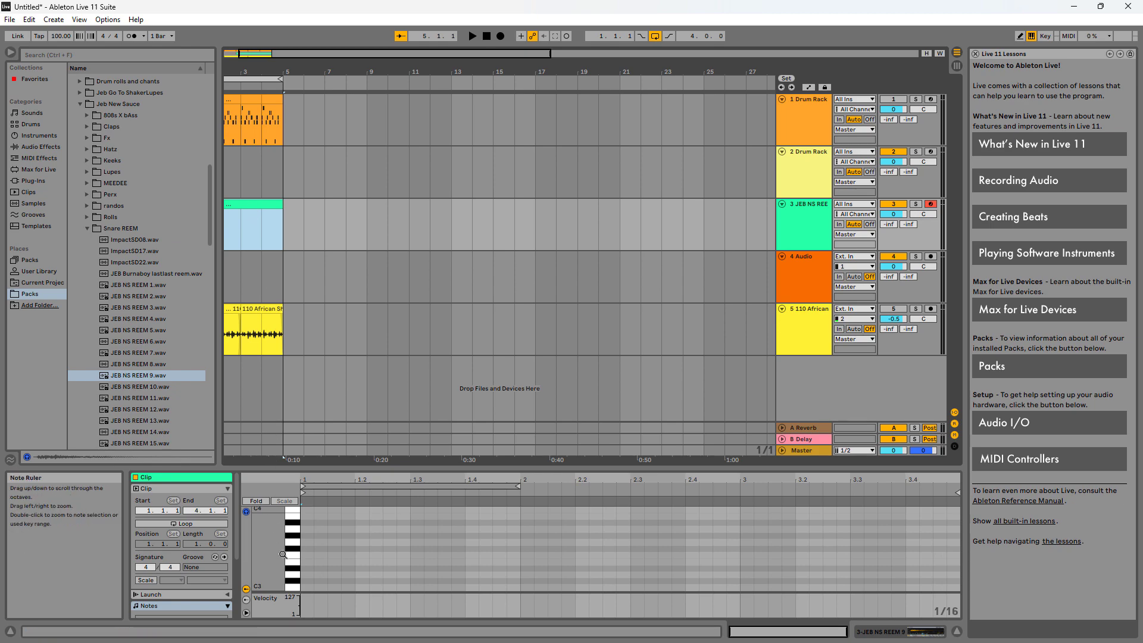
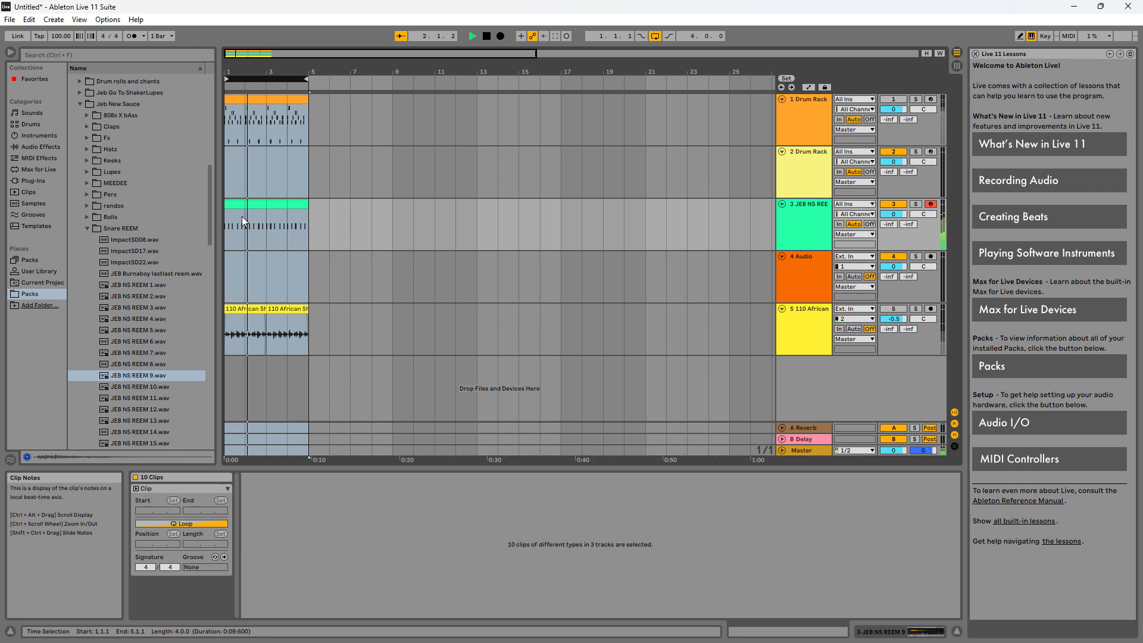
Step: Stop playback and insert a new MIDI track below the JEB NS REEM 9 snare track
key(space)
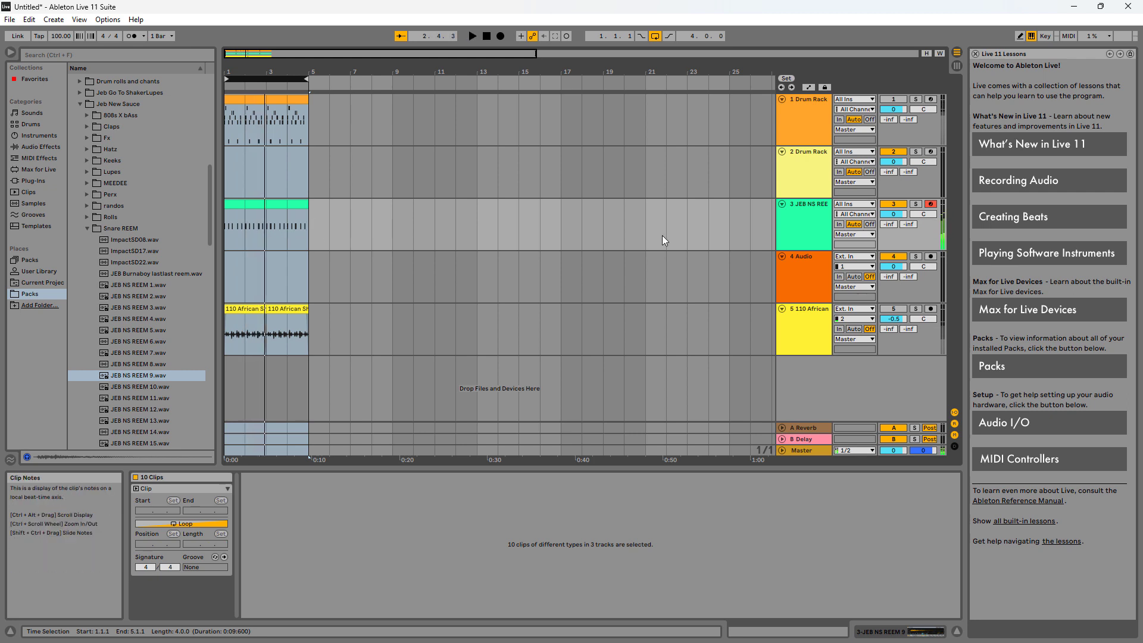
right_click(803, 212)
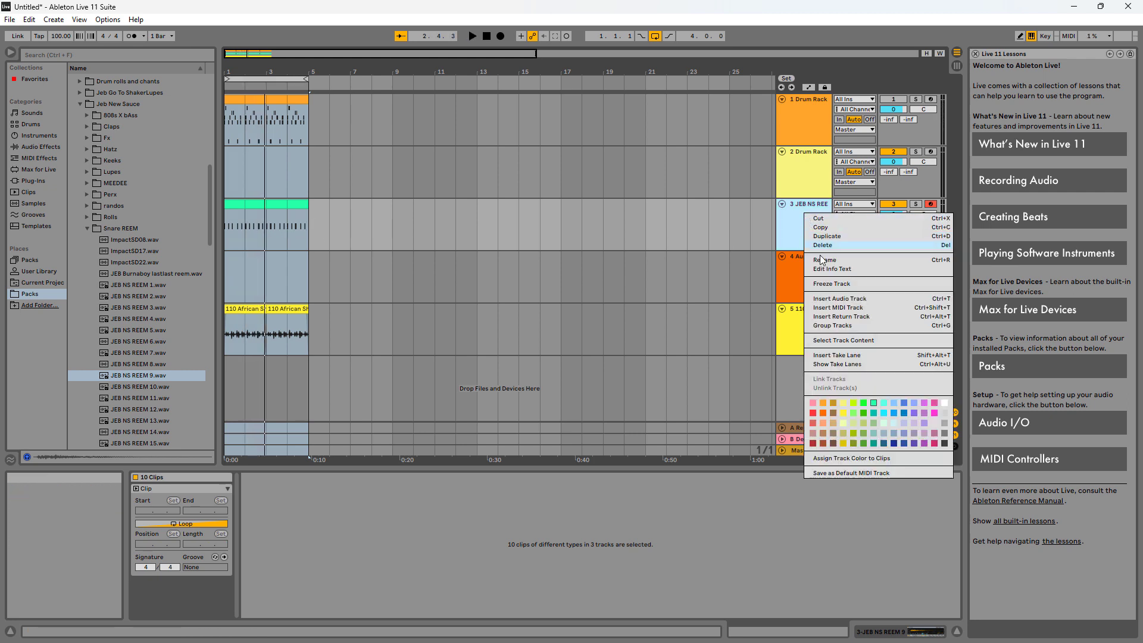
click(831, 308)
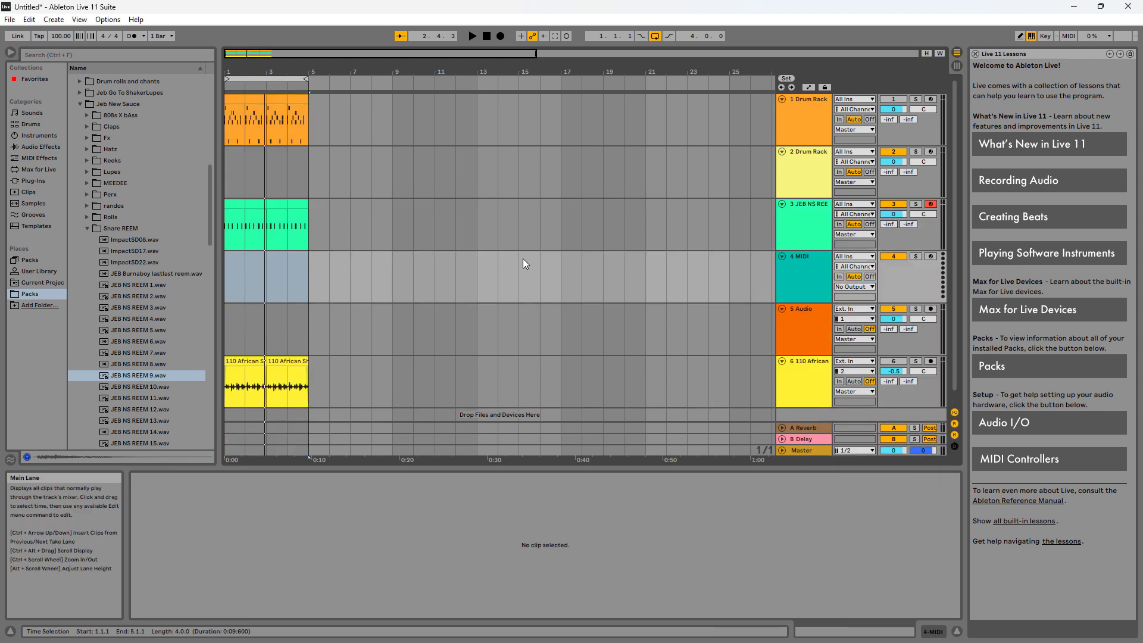
Step: Audition kick samples in the Keeks folder and load jeb soft keek 3.wav onto the new MIDI track
click(87, 228)
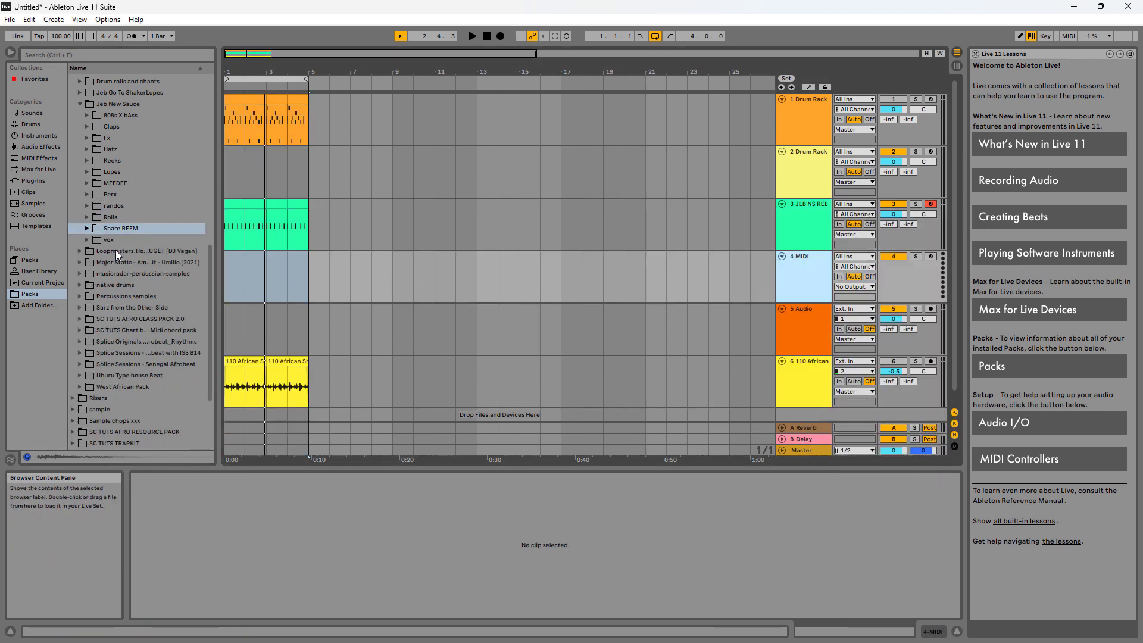
click(104, 164)
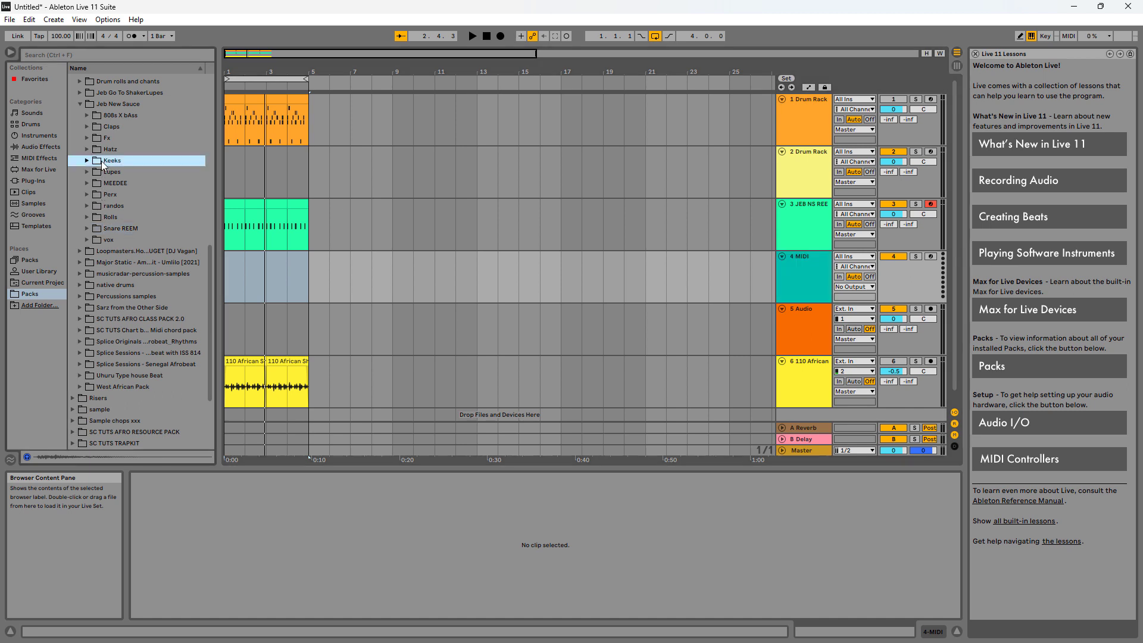
click(138, 286)
click(141, 308)
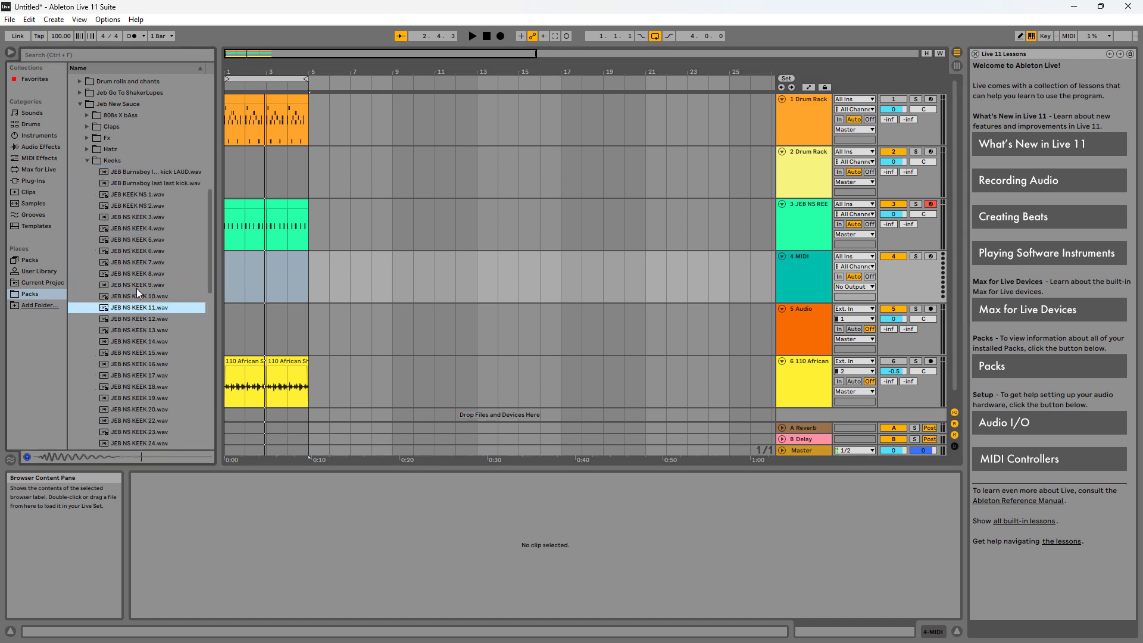
click(137, 289)
scroll(137, 290, down, 1)
click(136, 303)
click(136, 331)
scroll(137, 340, down, 1)
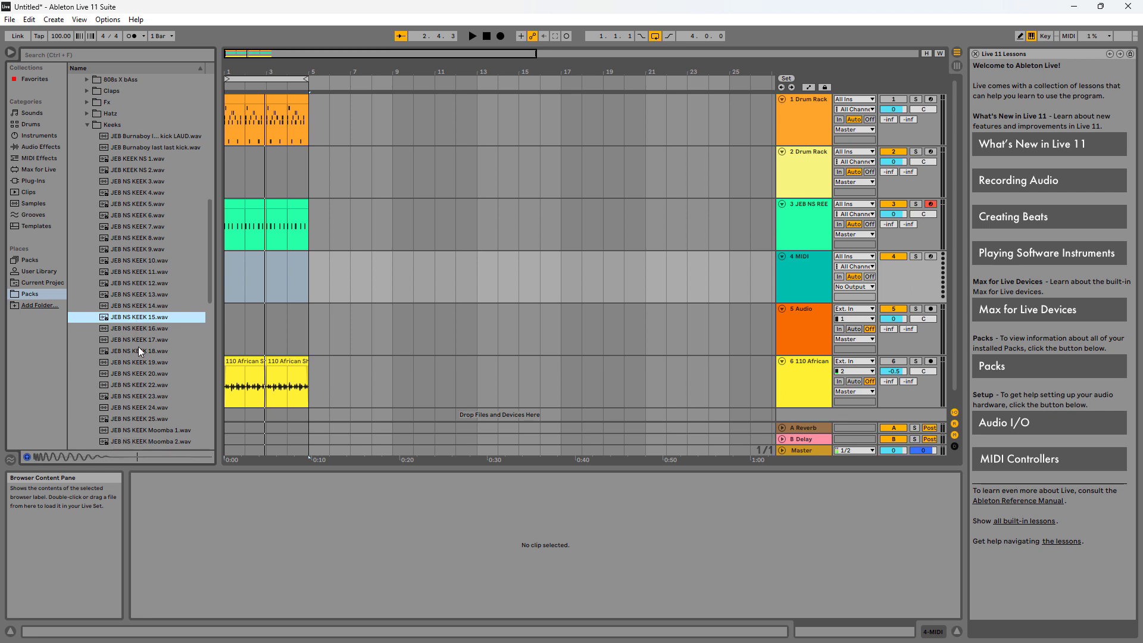
click(139, 347)
scroll(138, 346, down, 2)
click(137, 345)
scroll(136, 348, down, 1)
scroll(135, 357, down, 1)
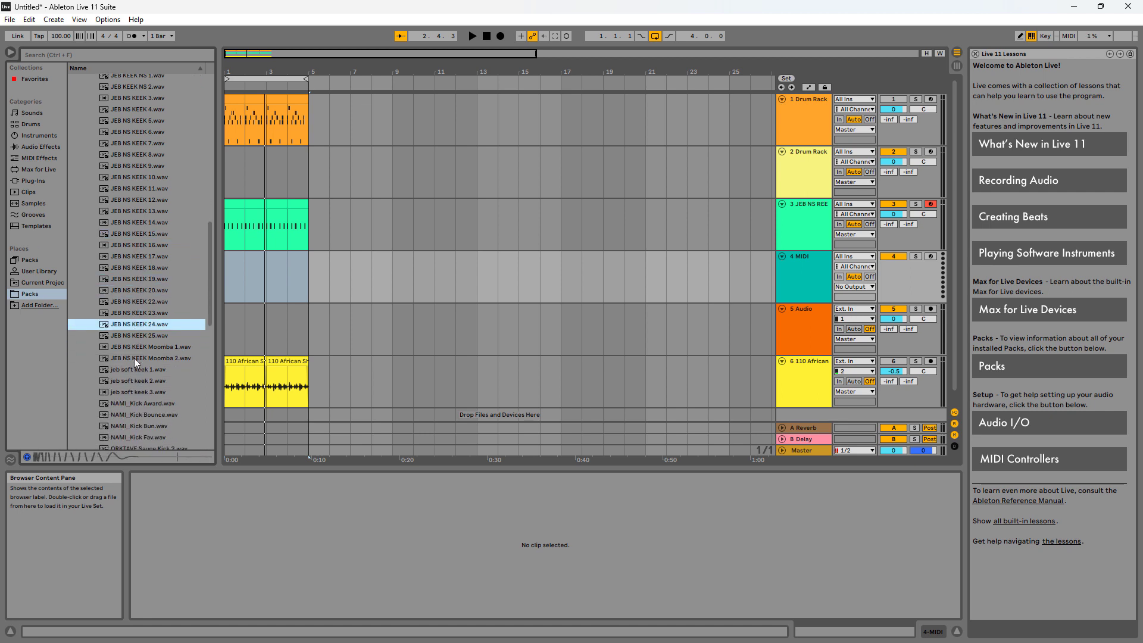
click(134, 357)
scroll(134, 357, down, 2)
click(133, 357)
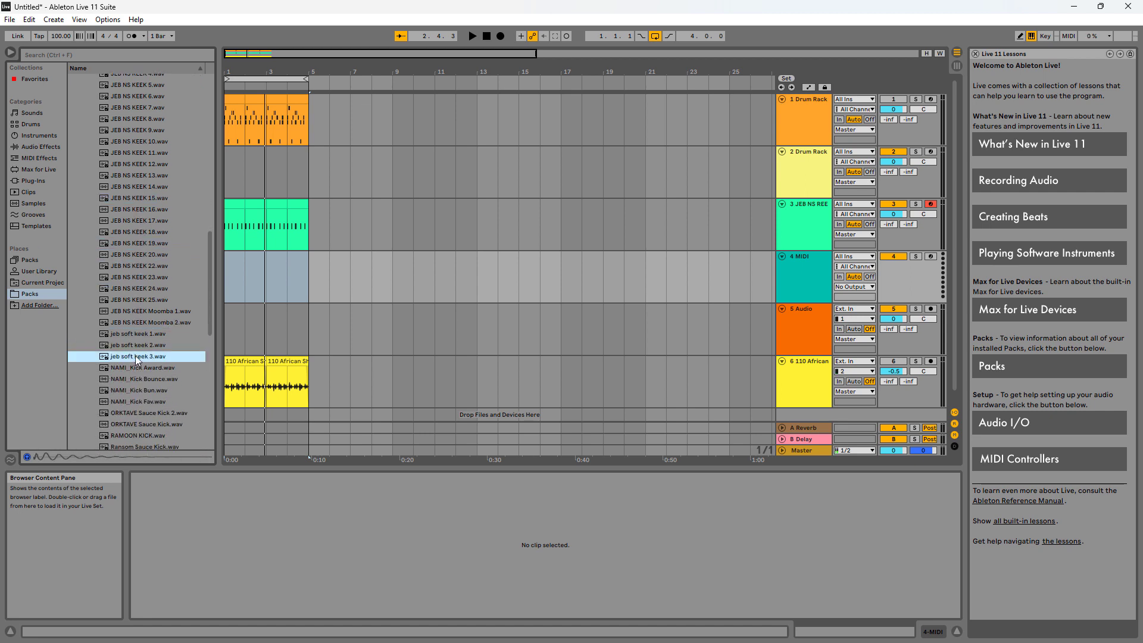
double_click(130, 356)
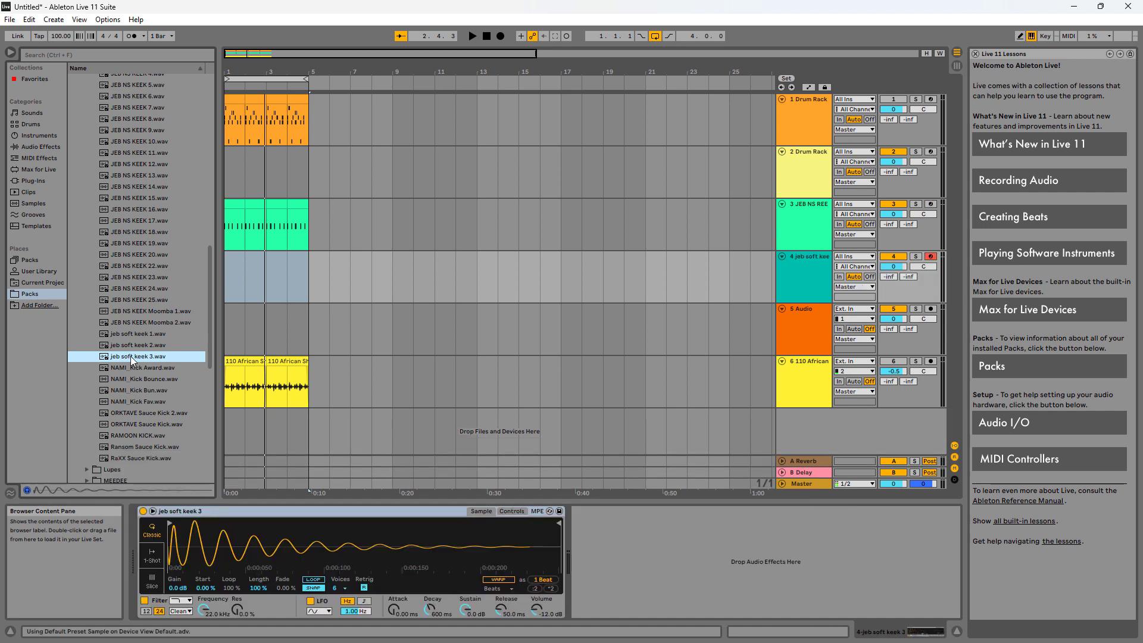
Step: Create a one-bar MIDI clip at bar 1 on the jeb soft keek 3 track, turn off its loop and preview the F3 key
double_click(226, 284)
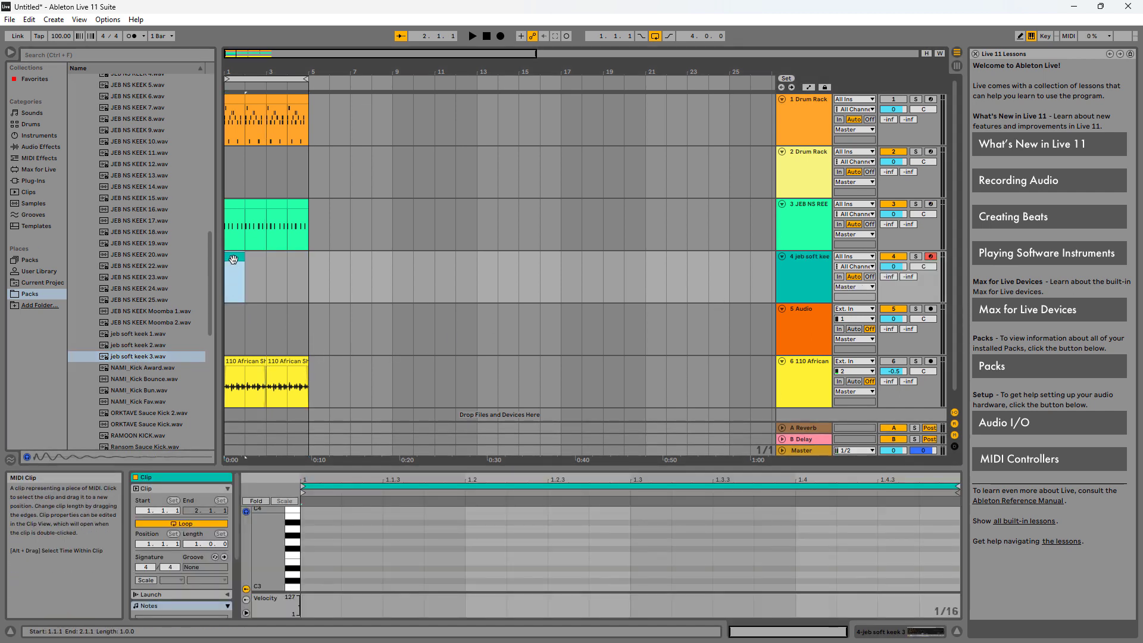
click(183, 524)
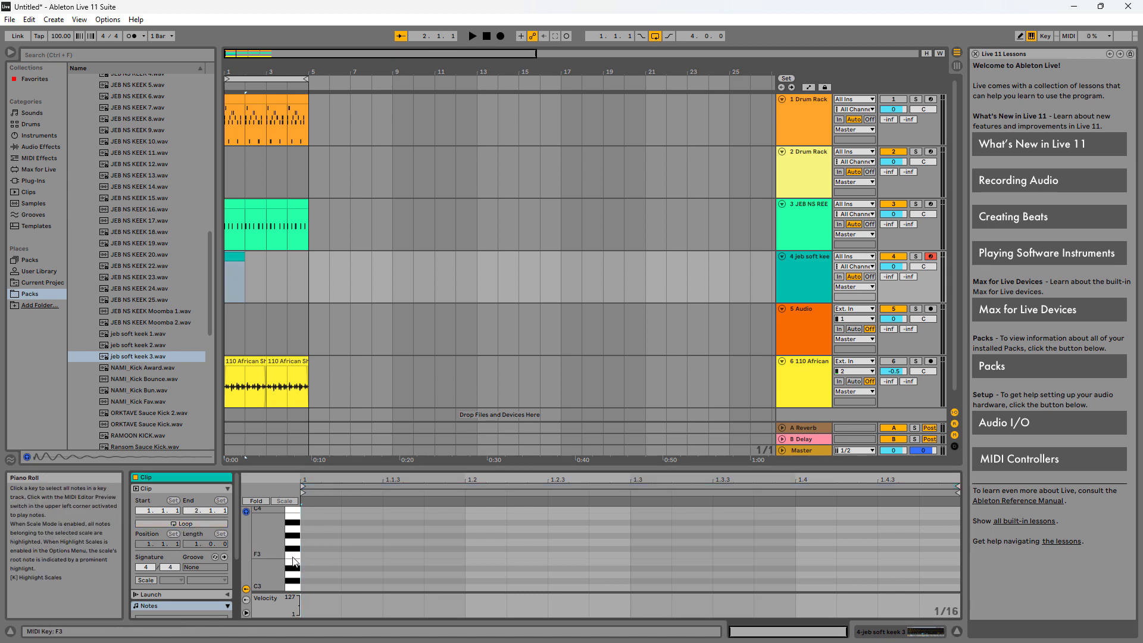
click(292, 559)
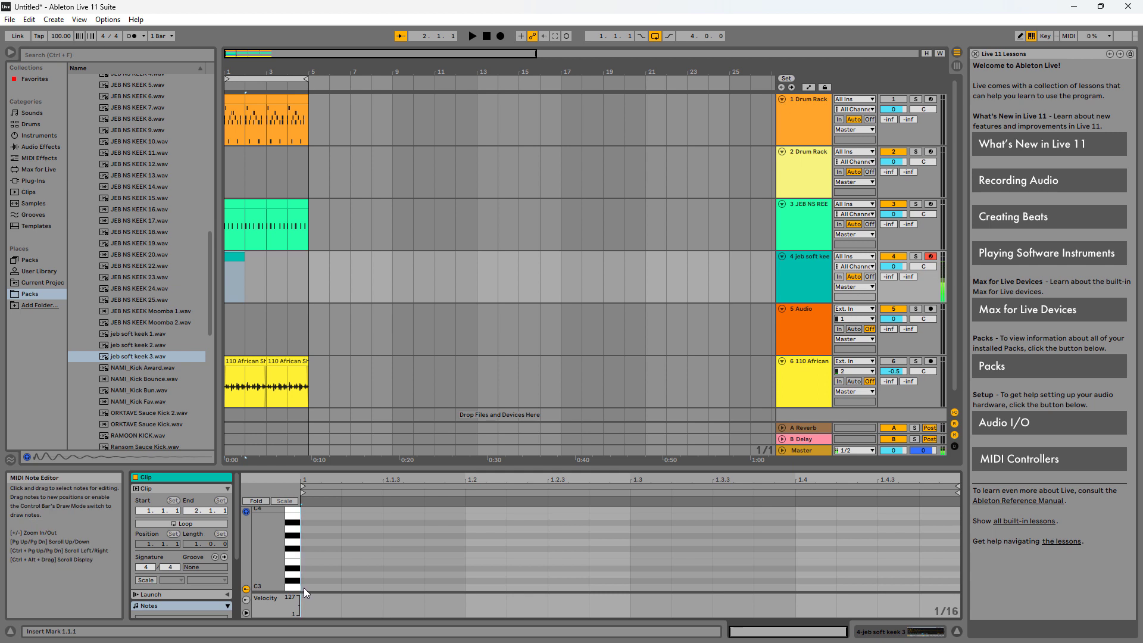
Step: Enter C3 kick notes on all four beats of the one-bar jeb soft keek 3 clip and play it back
double_click(303, 587)
click(466, 587)
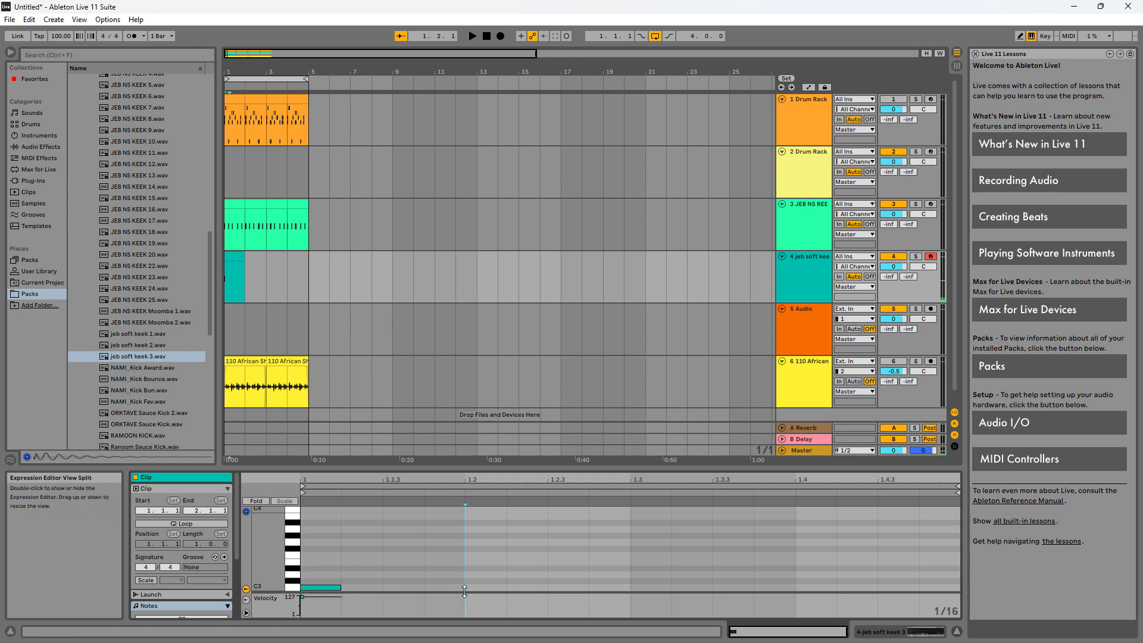
double_click(467, 589)
double_click(635, 587)
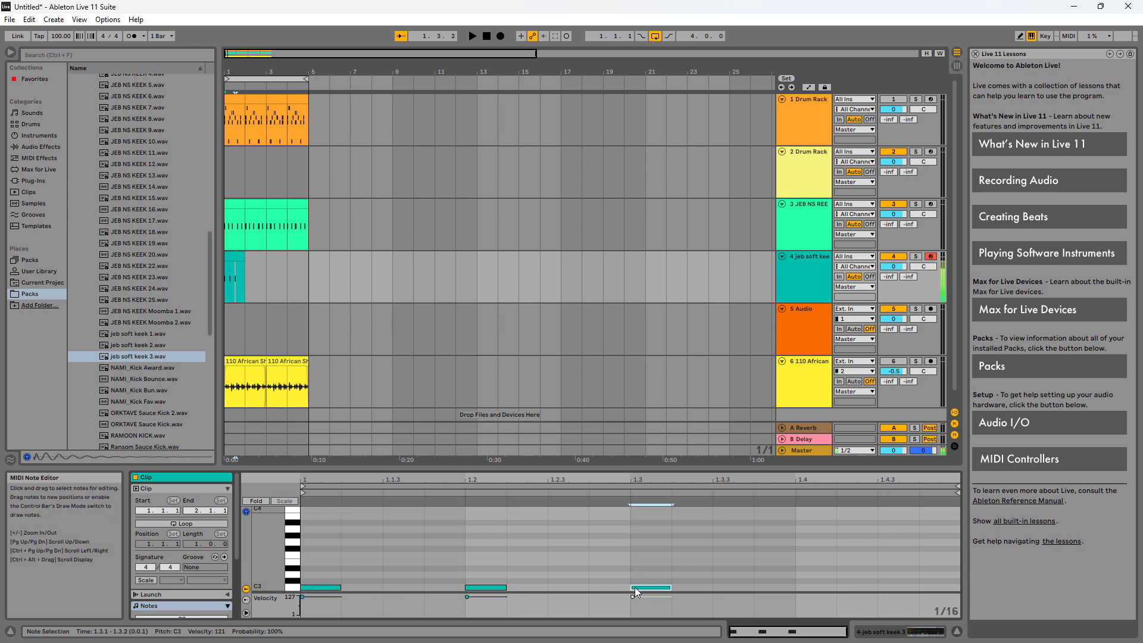
click(795, 587)
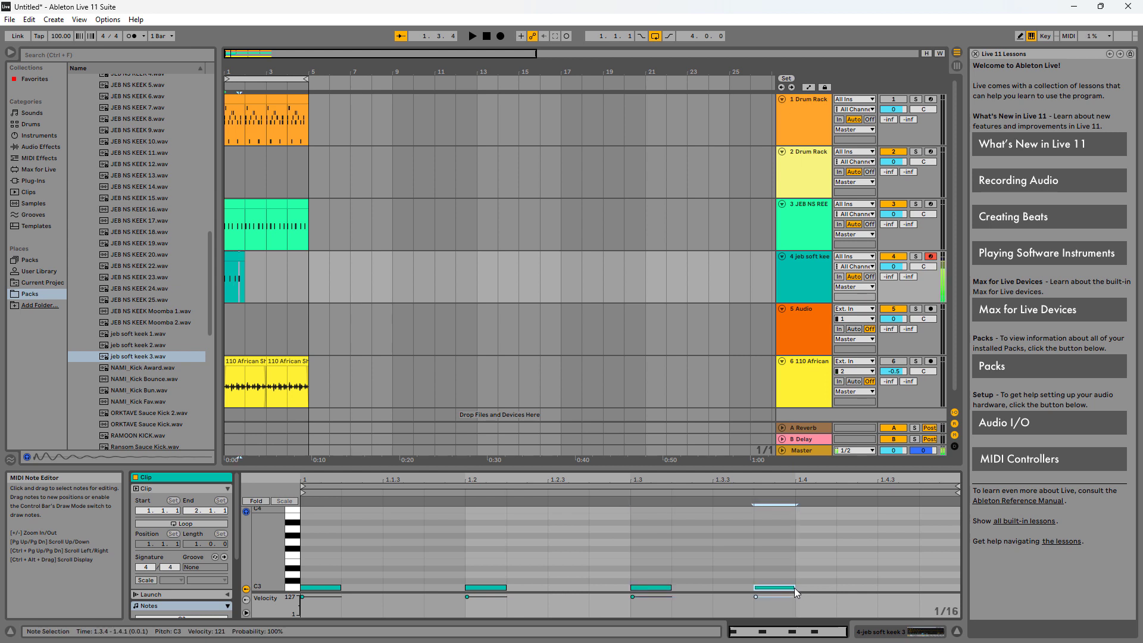
double_click(798, 587)
key(space)
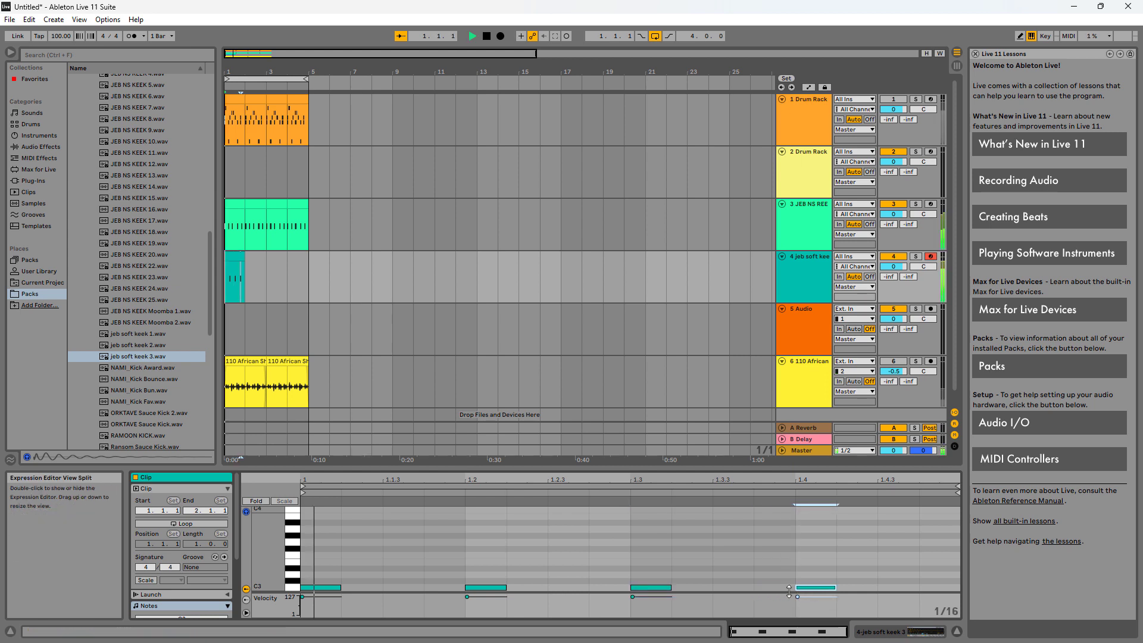
Step: Stop playback and duplicate the one-bar jeb soft keek 3 clip three times to fill bars 1 to 4
click(240, 280)
key(space)
click(235, 255)
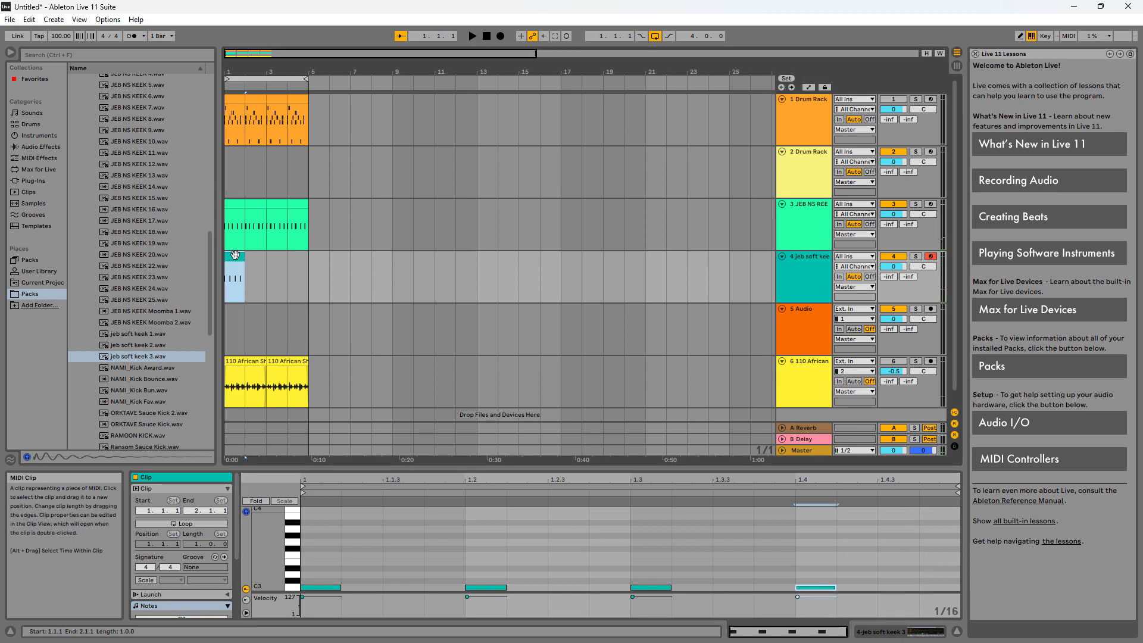
key(ctrl+d)
key(ctrl+d)
key(ctrl+d)
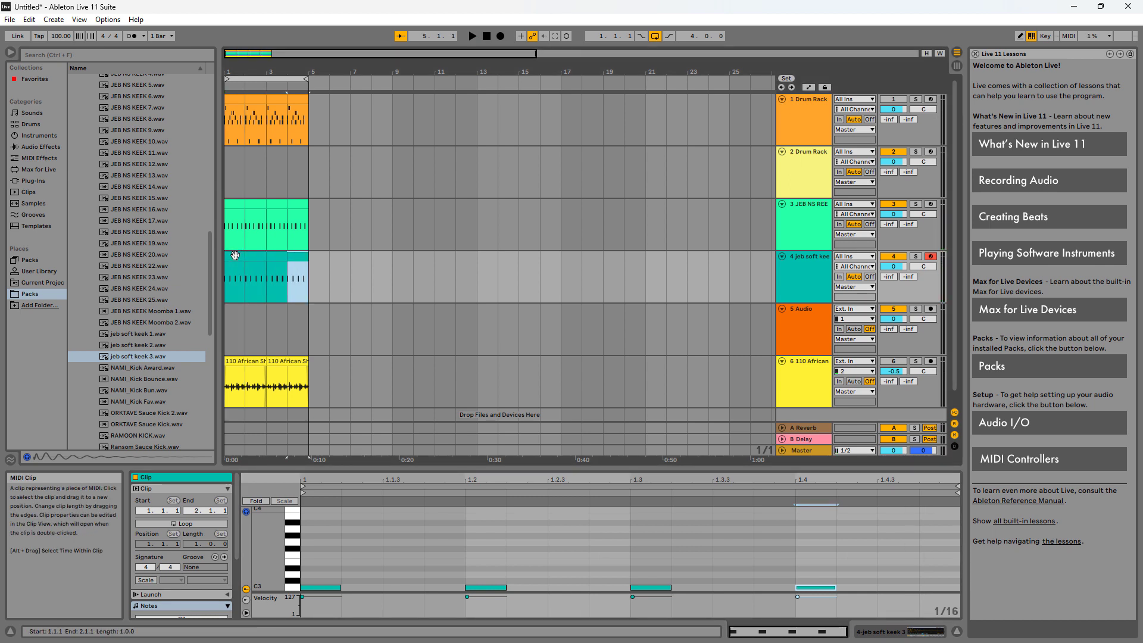
Step: Play the four-bar loop with all four kick clips in the note editor and add C3 notes at 2.2.3, 4.2.3 and 4.3.4
key(space)
click(248, 79)
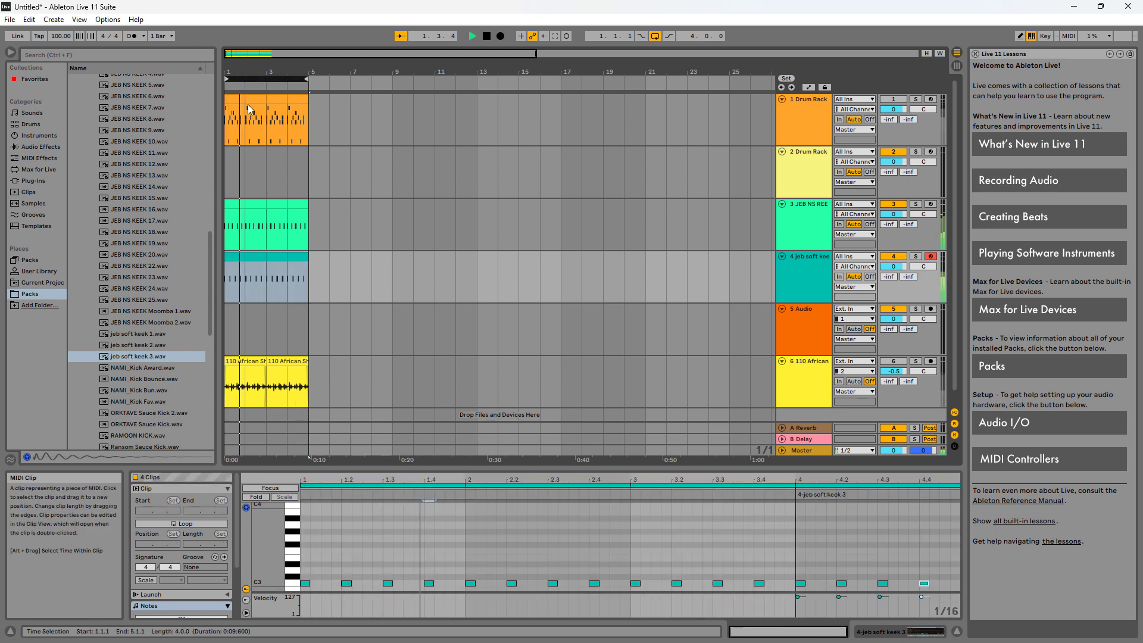
key(space)
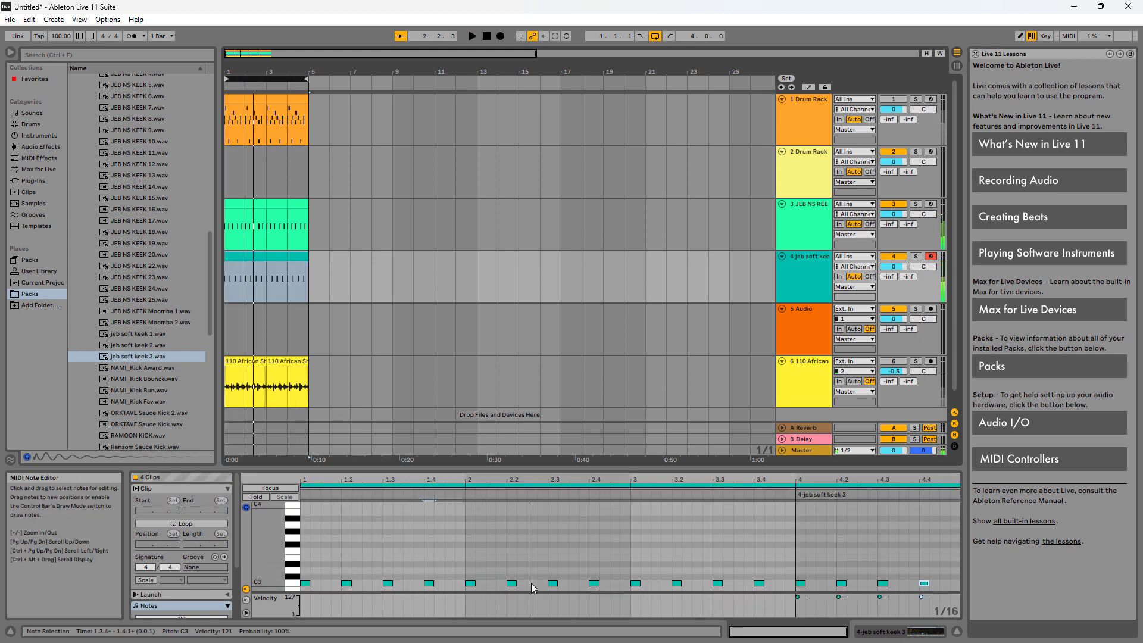
double_click(532, 584)
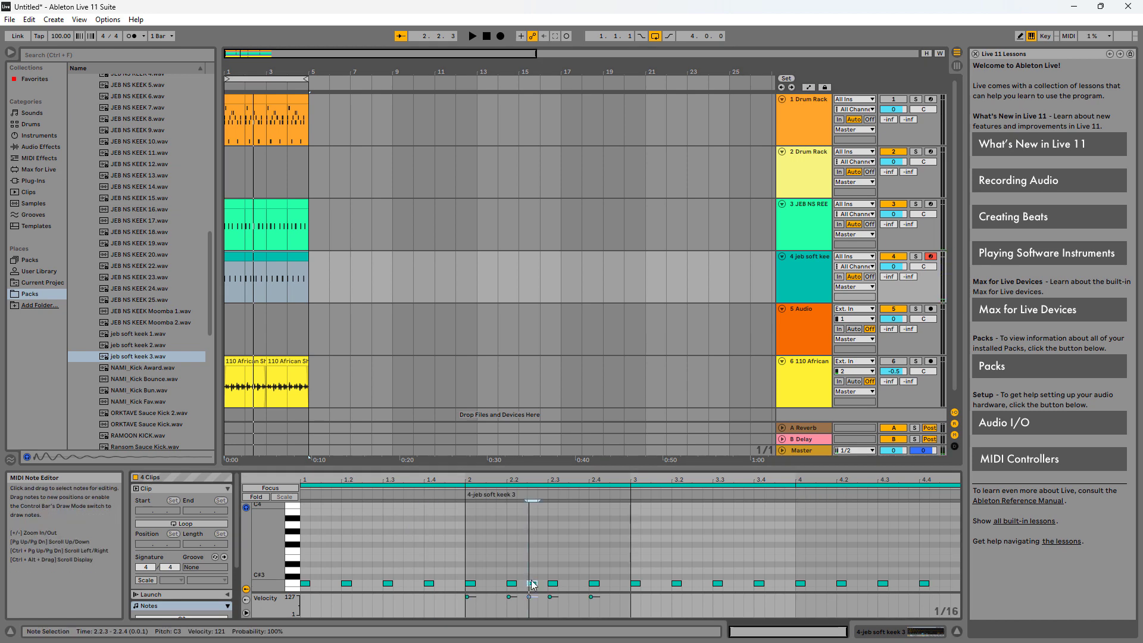
key(space)
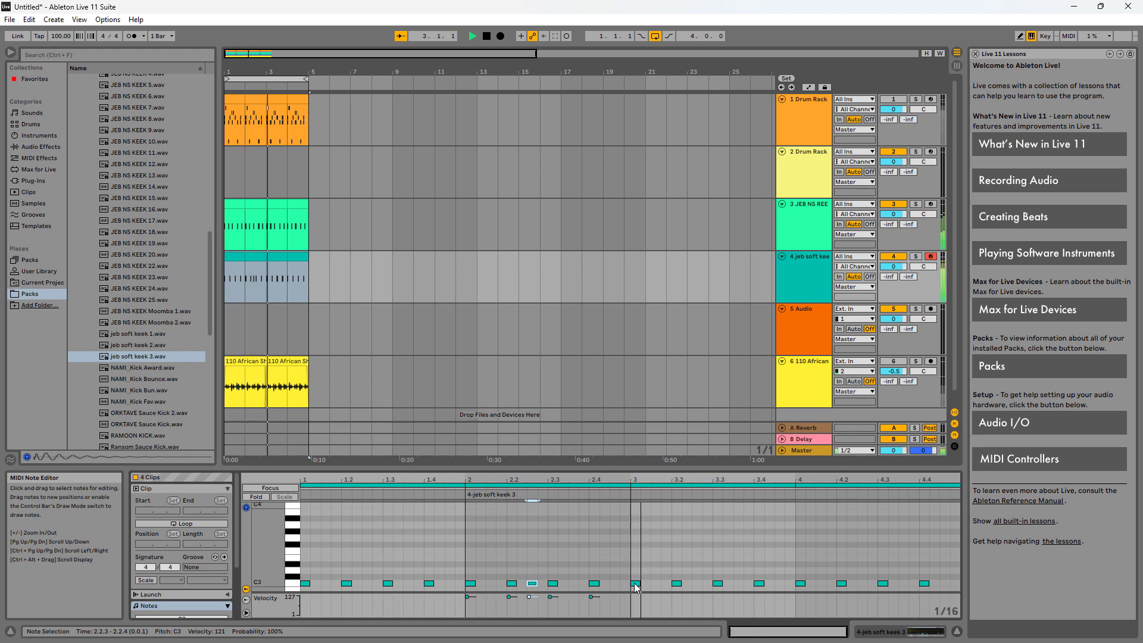
click(862, 583)
click(912, 583)
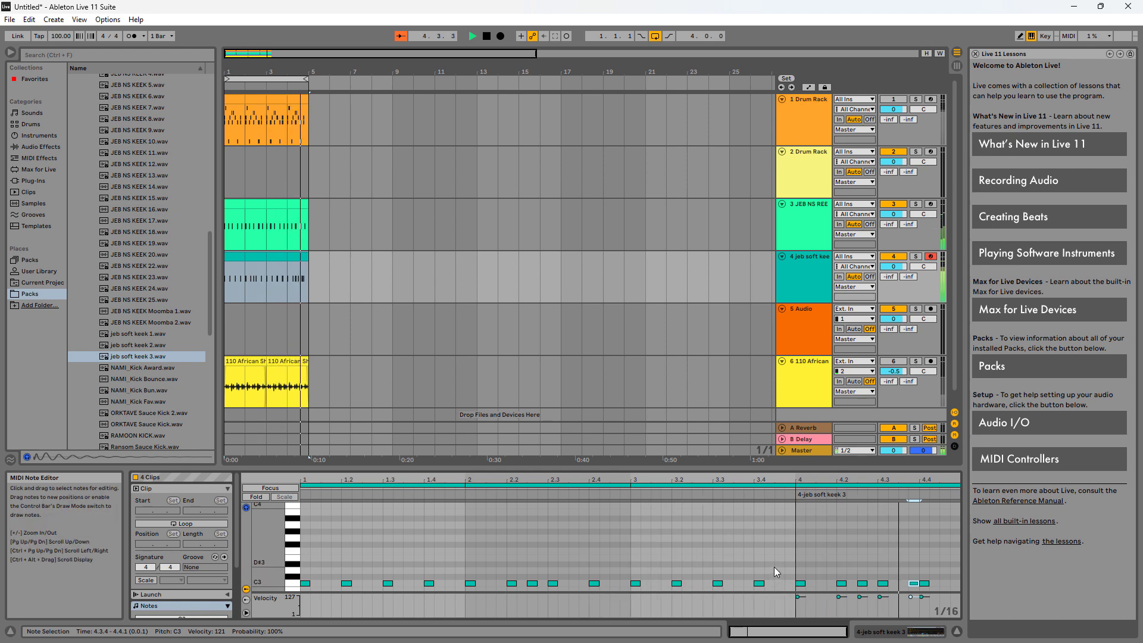
Step: Stop playback and unmute the 110 African audio track
key(space)
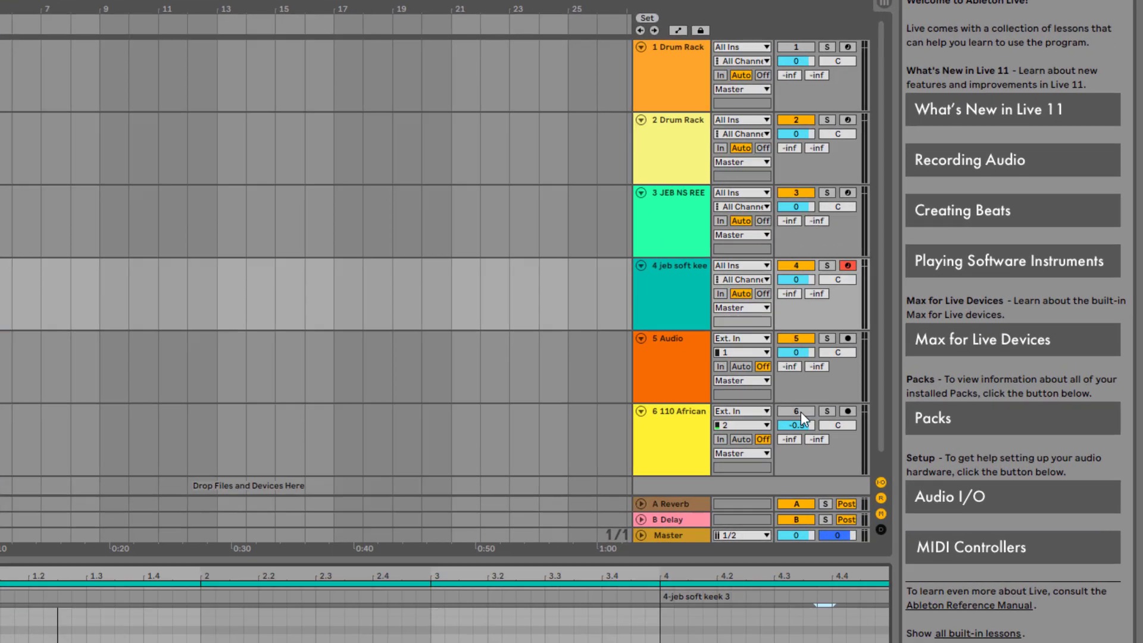
click(800, 411)
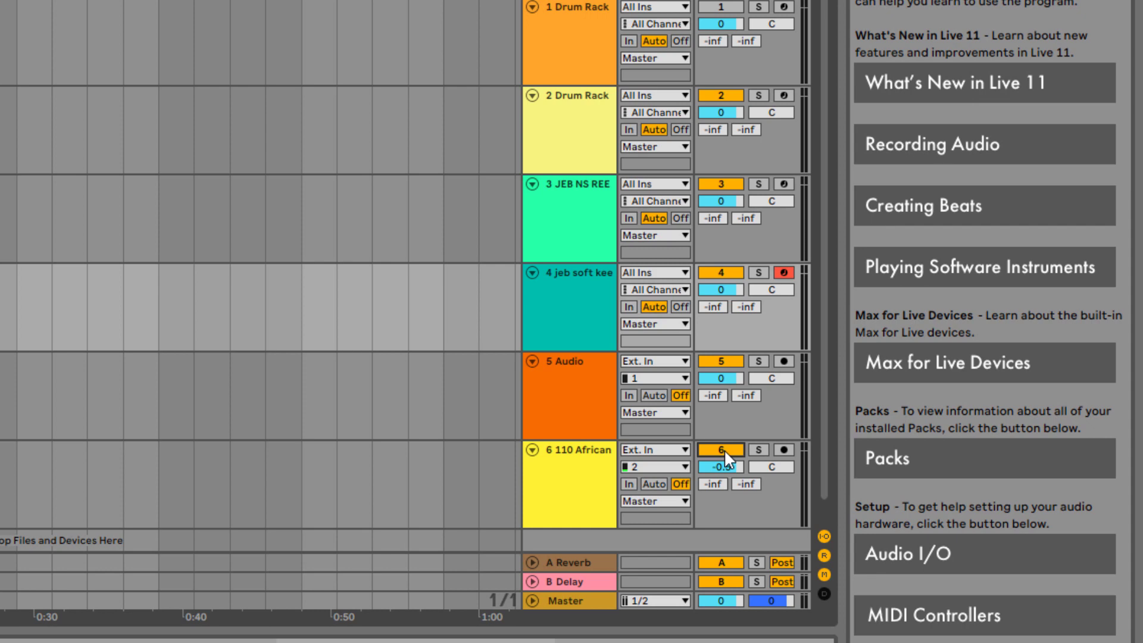